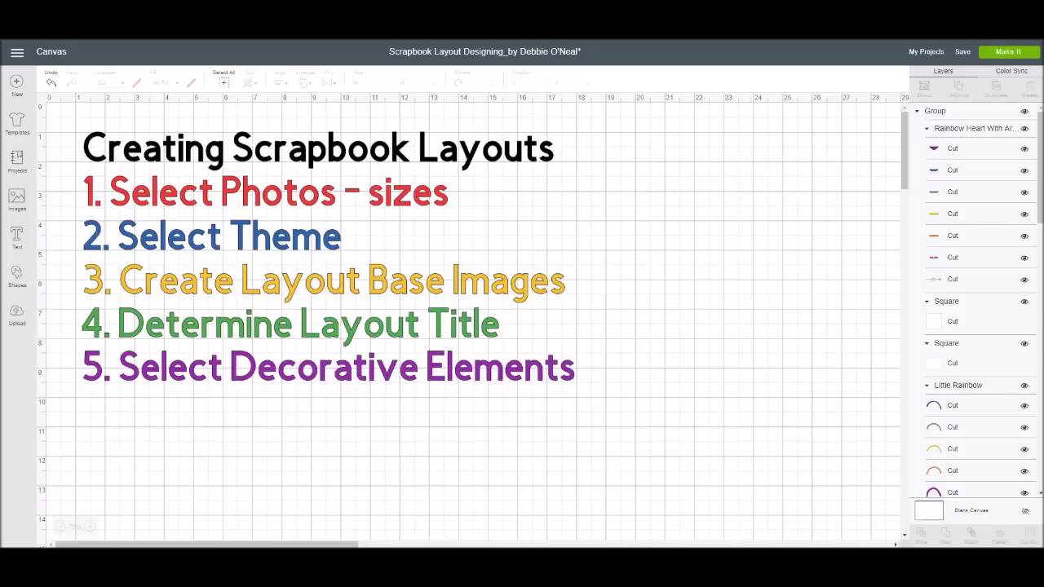
# Add a square to the canvas and place it below the list of layout instructions, at about X 1.65, Y 11.15
pyautogui.scroll(-2, 323, 321)
pyautogui.scroll(-4, 323, 321)
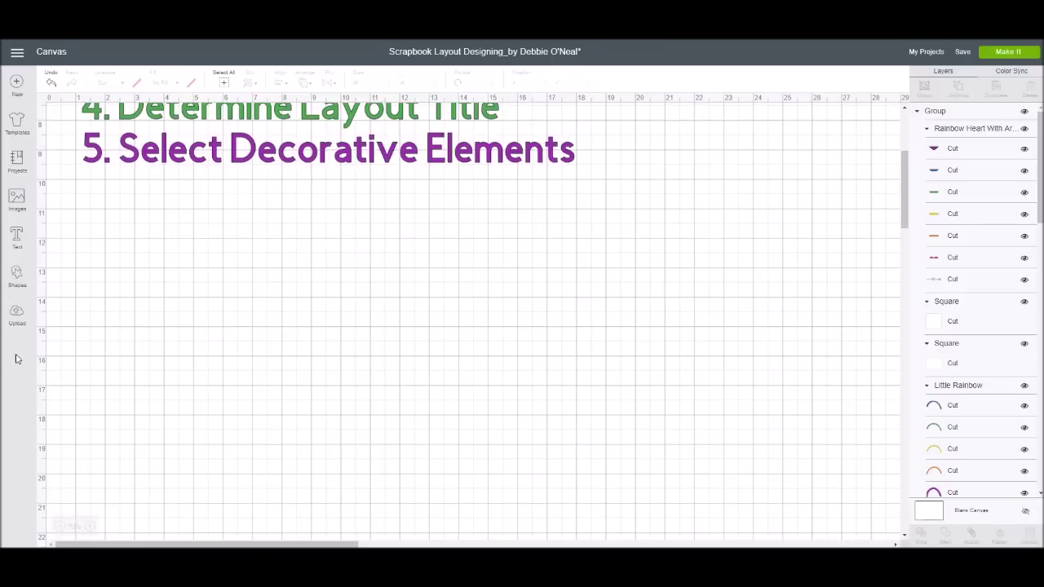
pyautogui.click(16, 278)
pyautogui.click(59, 203)
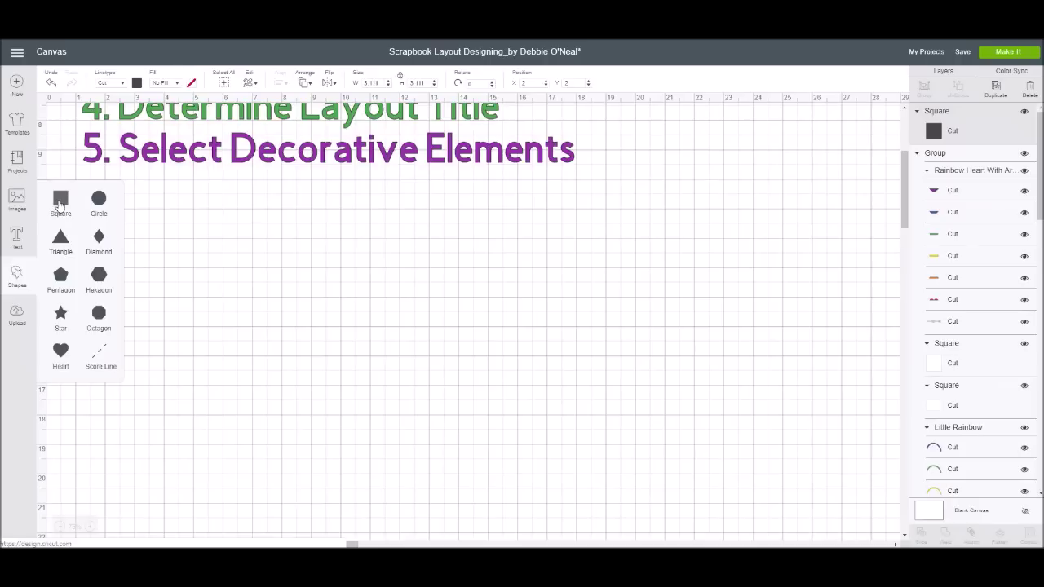
pyautogui.scroll(5, 298, 223)
pyautogui.moveTo(170, 244); pyautogui.dragTo(158, 492)
pyautogui.scroll(-3, 311, 422)
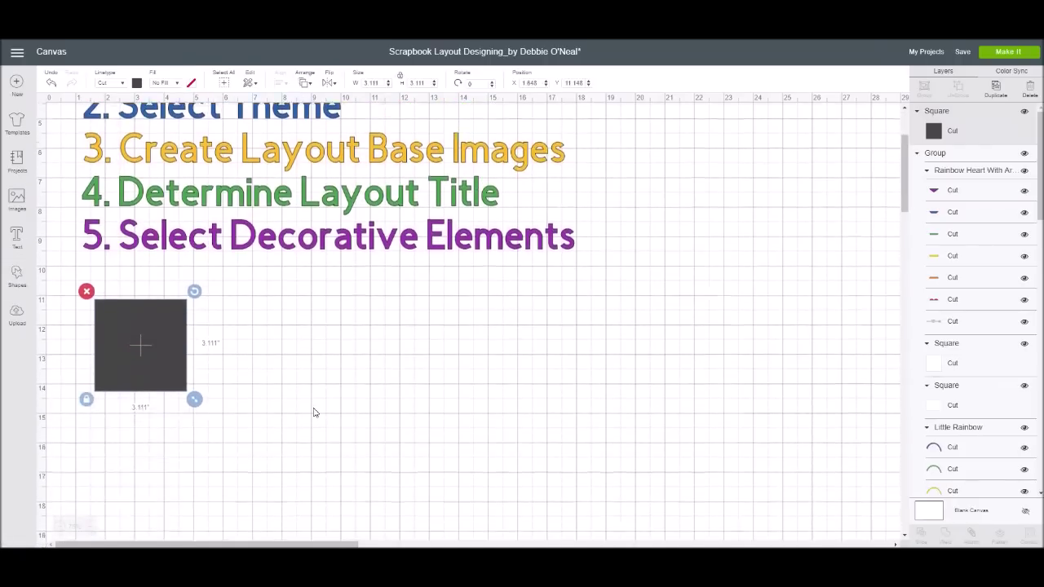
pyautogui.scroll(-4, 313, 413)
pyautogui.scroll(3, 324, 208)
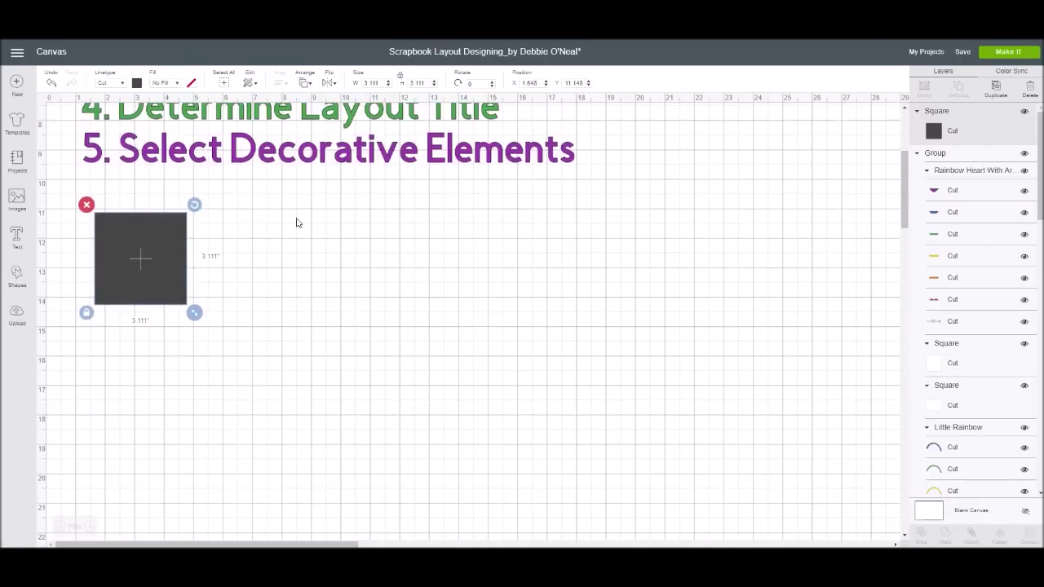
# Resize the new square to 12 × 12 inches and shift it to about X 1.98, Y 10.93
pyautogui.moveTo(364, 84); pyautogui.dragTo(381, 84)
pyautogui.write('12')
pyautogui.press('Return')
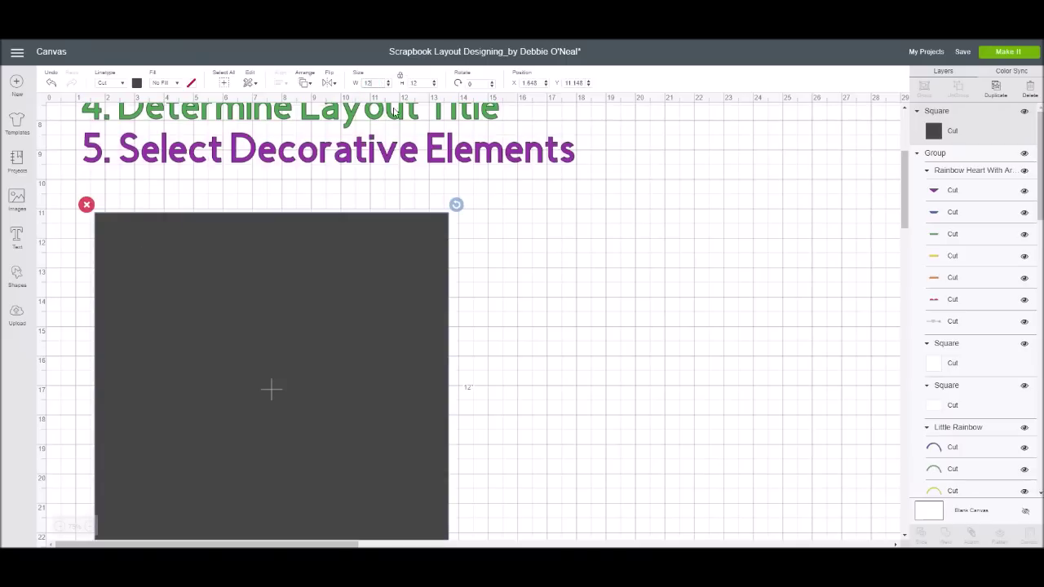
pyautogui.moveTo(352, 313); pyautogui.dragTo(369, 297)
pyautogui.scroll(-2, 424, 295)
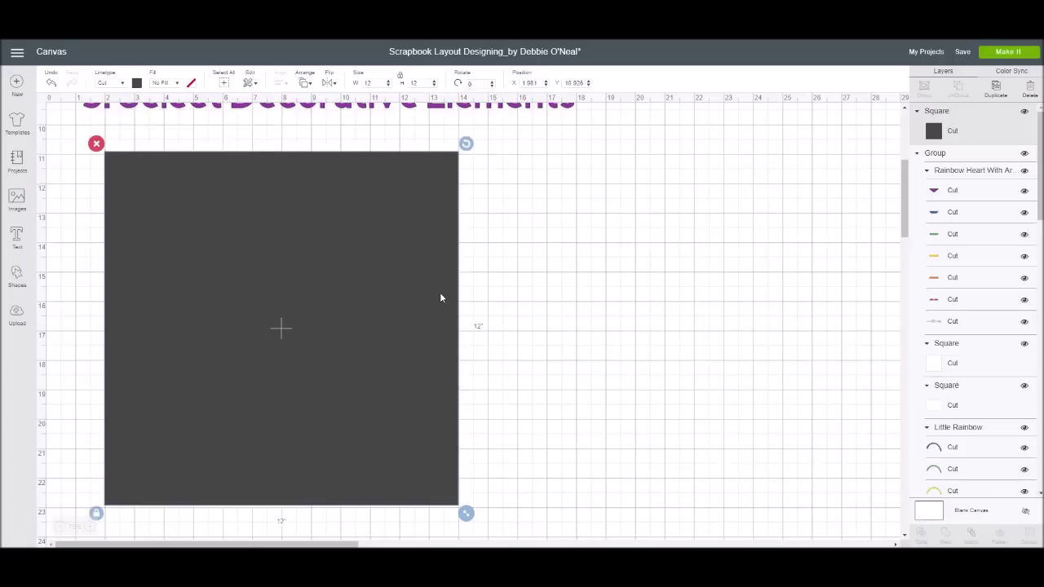
# Duplicate the 12-inch square and align the copy directly against the original's right edge as the second page
pyautogui.click(998, 88)
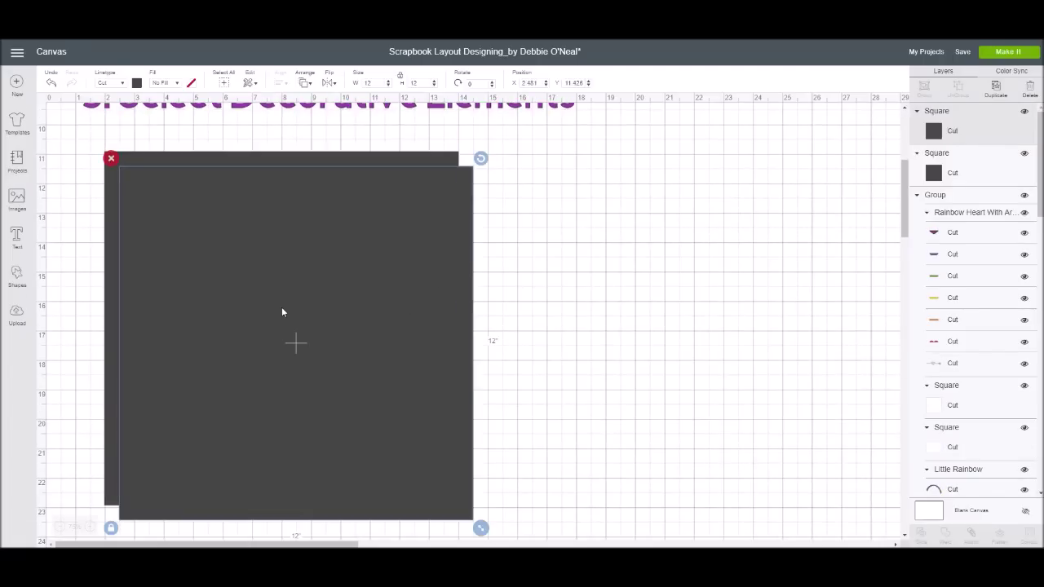
pyautogui.moveTo(282, 313); pyautogui.dragTo(622, 295)
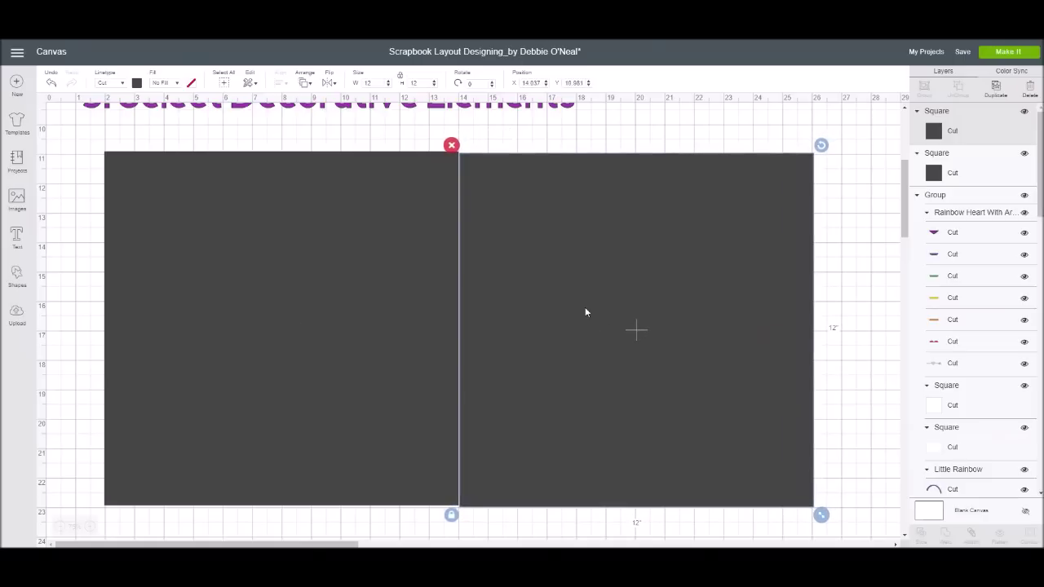
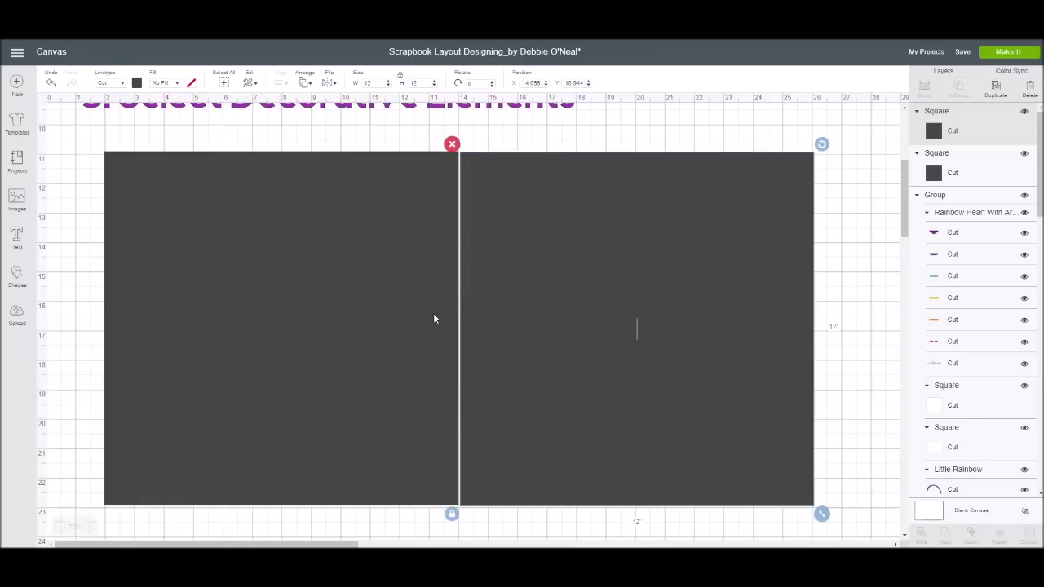
pyautogui.click(367, 329)
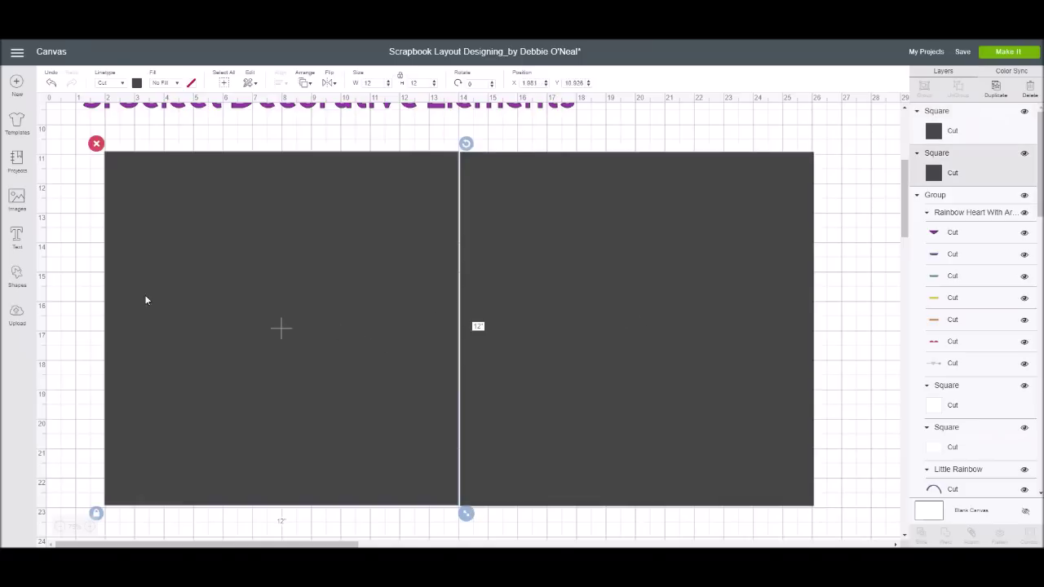
pyautogui.click(91, 285)
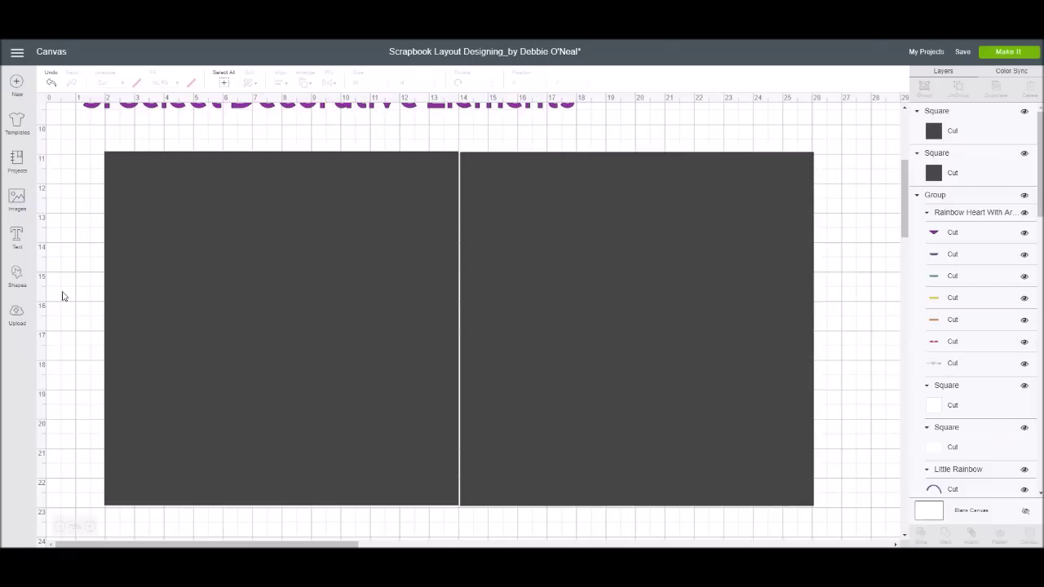
# Add another square, resize it to 11.5 × 11.5 inches and place it over the left base page
pyautogui.click(16, 277)
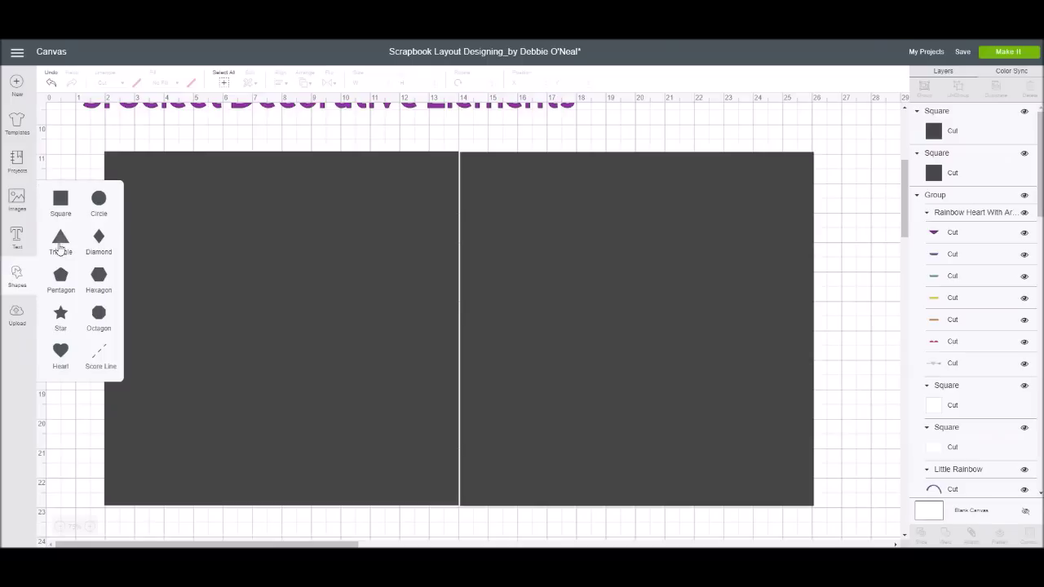
pyautogui.click(61, 201)
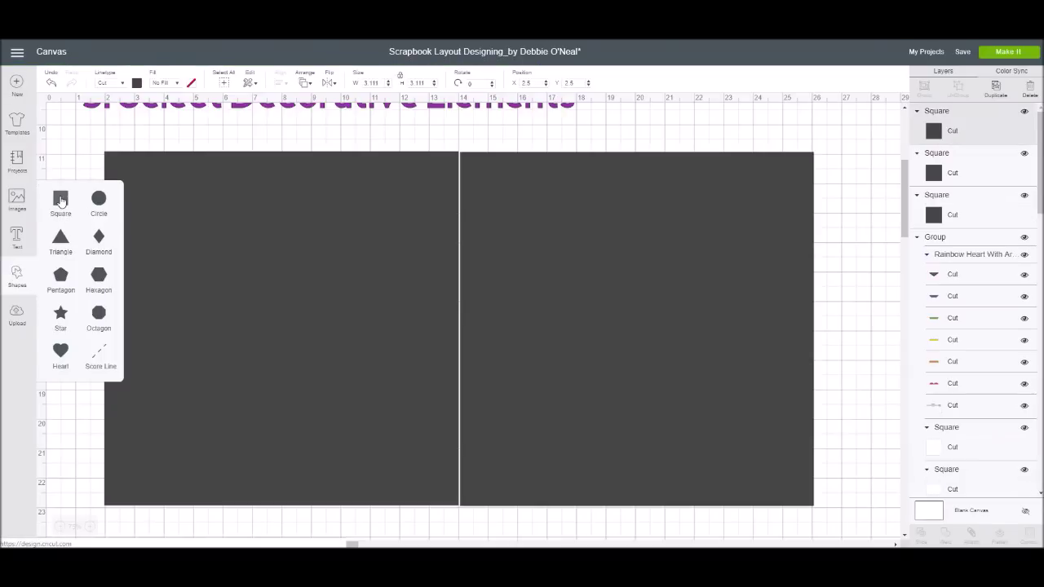
pyautogui.scroll(5, 217, 254)
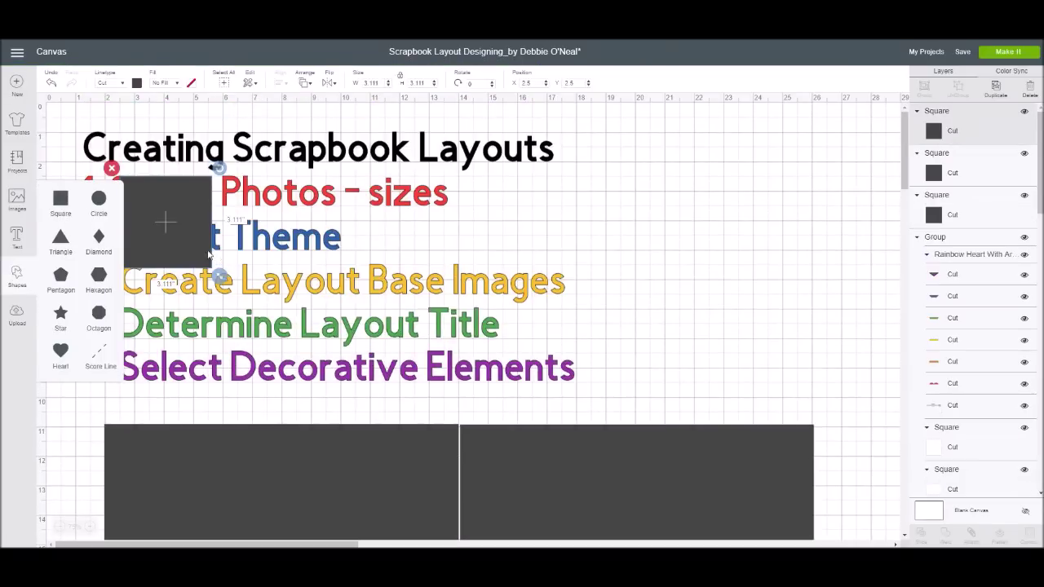
pyautogui.moveTo(184, 237); pyautogui.dragTo(143, 462)
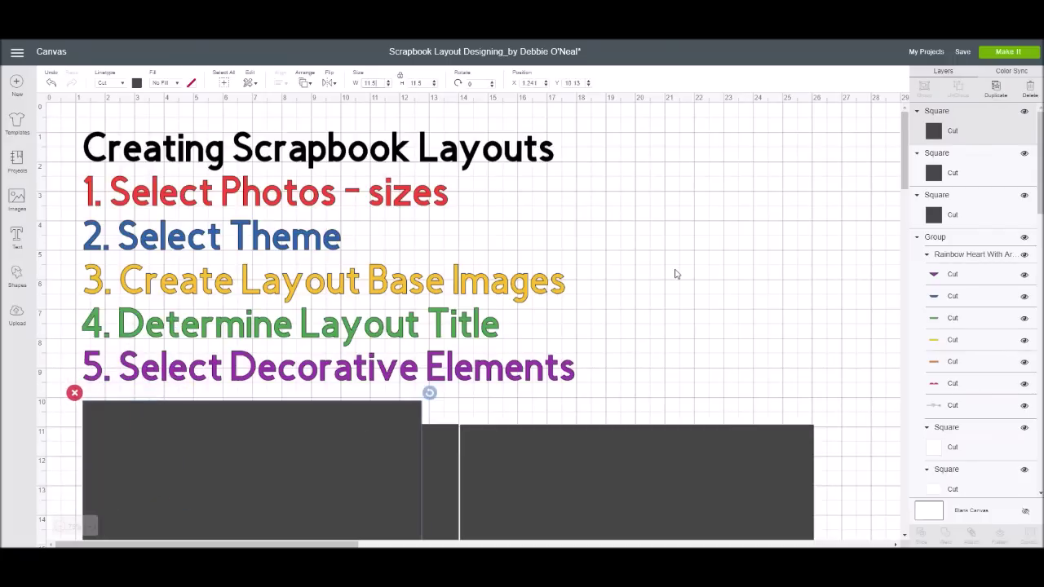
pyautogui.scroll(-2, 652, 291)
pyautogui.moveTo(261, 442); pyautogui.dragTo(303, 445)
pyautogui.scroll(-2, 620, 220)
pyautogui.moveTo(329, 300); pyautogui.dragTo(318, 339)
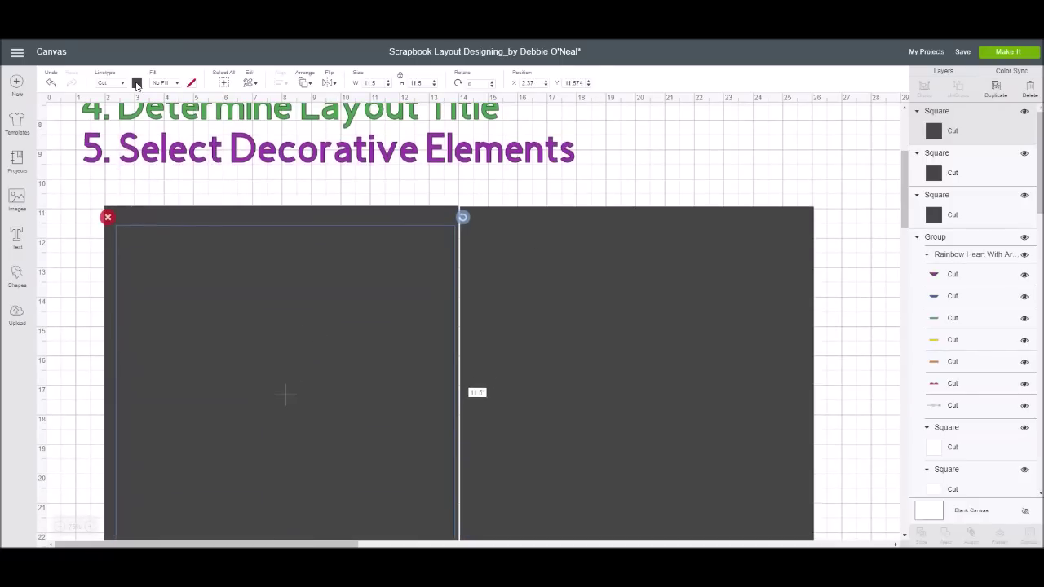
# Color the 11.5-inch square light yellow and adjust its position so an even dark border surrounds it
pyautogui.click(137, 83)
pyautogui.click(230, 124)
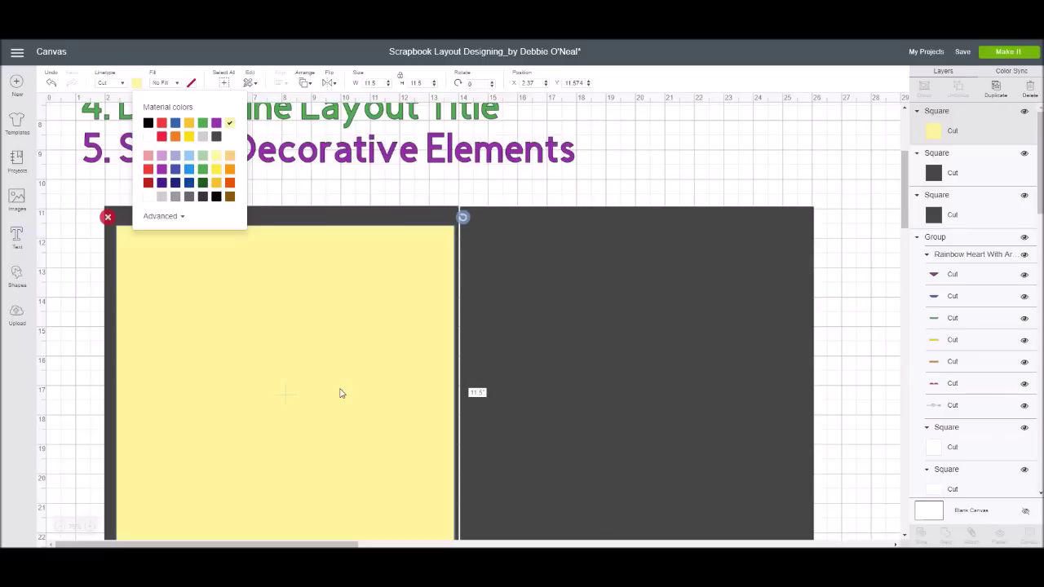
pyautogui.moveTo(344, 386); pyautogui.dragTo(343, 373)
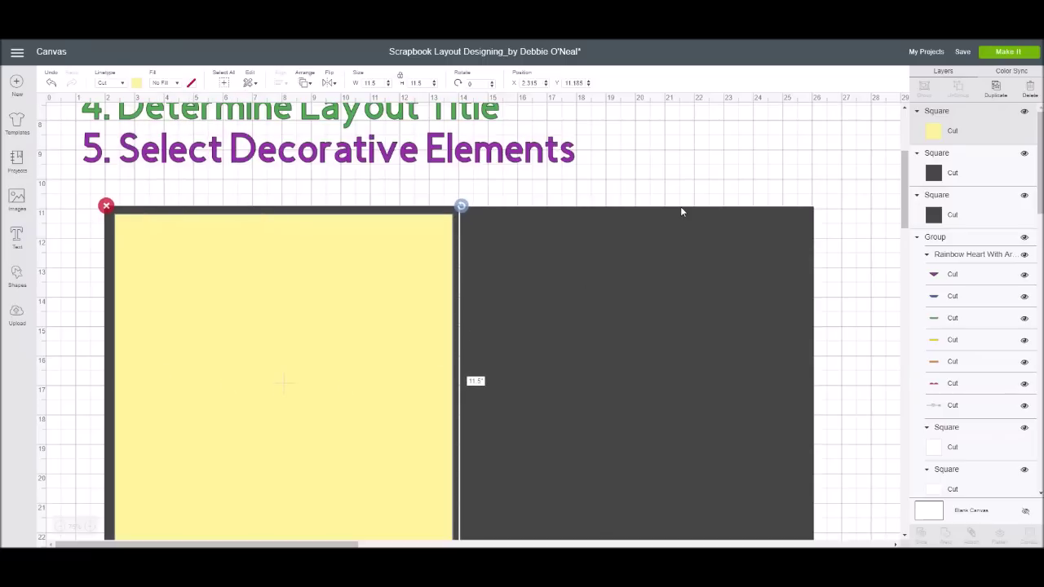
# Duplicate the yellow square and place the copy within the right base page, level with the original
pyautogui.click(996, 88)
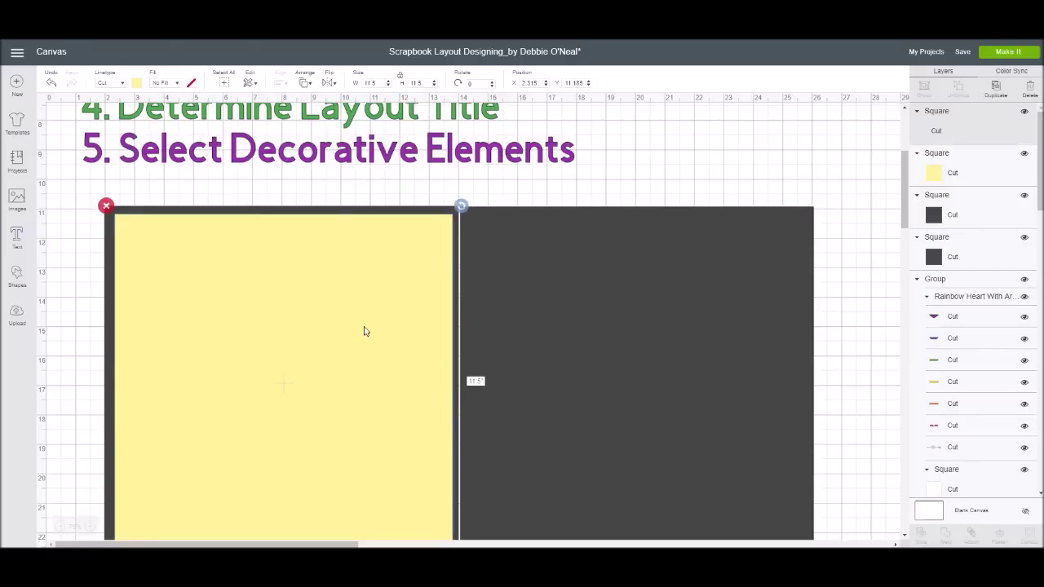
pyautogui.scroll(-1, 363, 328)
pyautogui.scroll(-5, 364, 328)
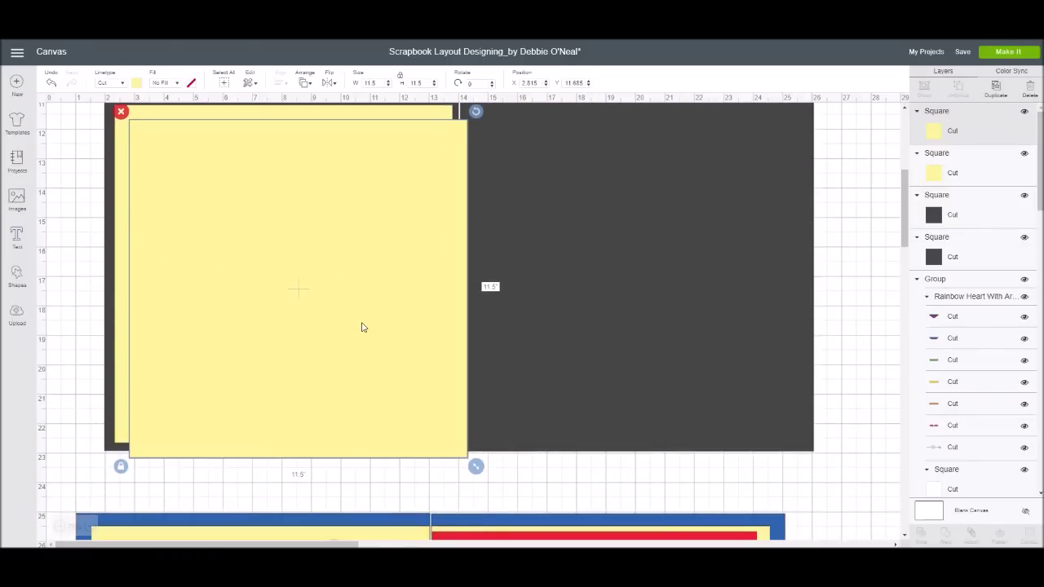
pyautogui.scroll(3, 364, 328)
pyautogui.moveTo(319, 293); pyautogui.dragTo(655, 280)
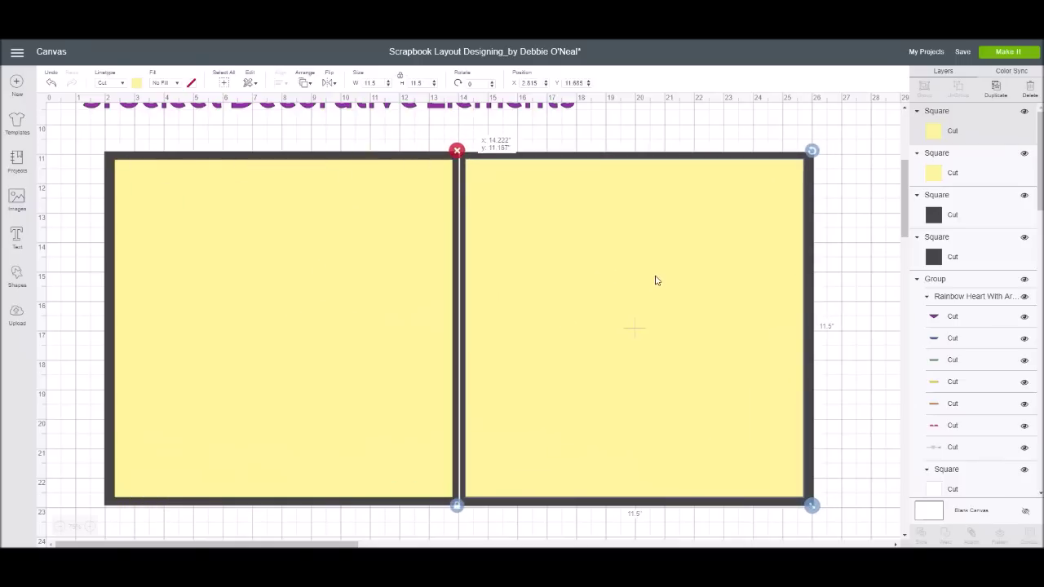
pyautogui.click(864, 268)
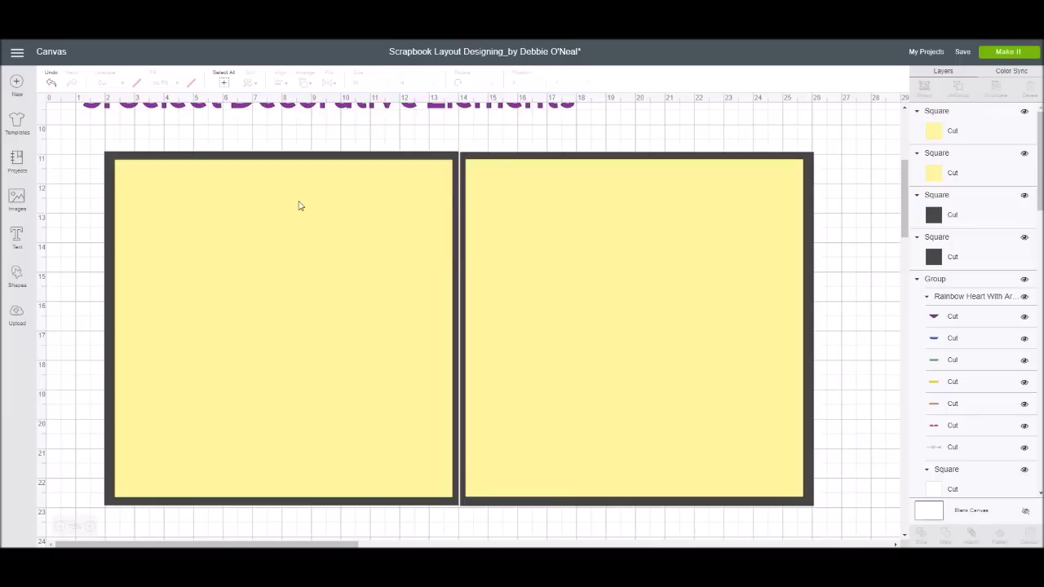
# Shift both yellow squares inward to the center seam, the left one to X 2.5 and the right one to about X 14.06
pyautogui.click(381, 216)
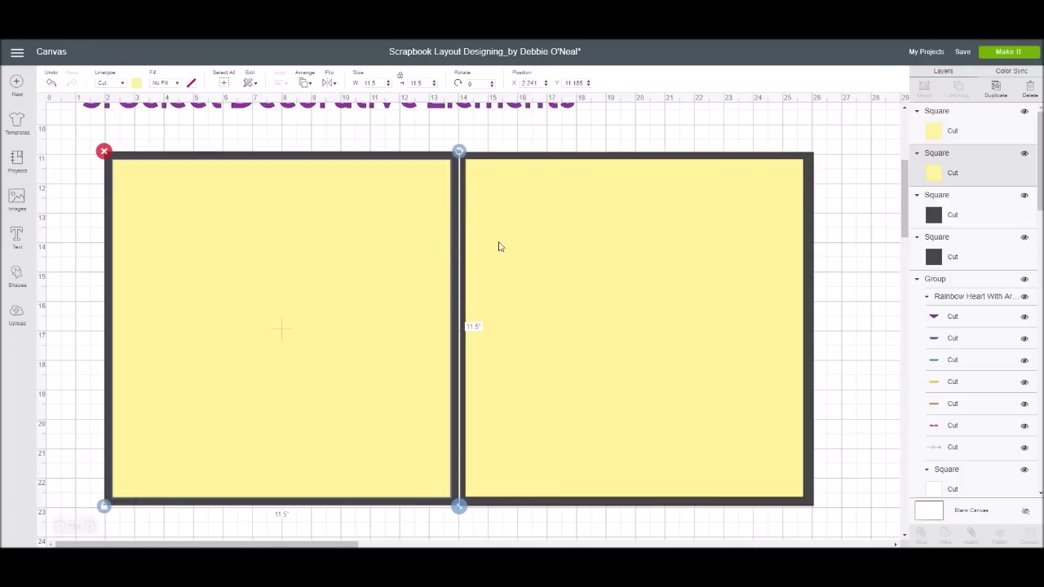
pyautogui.moveTo(403, 252); pyautogui.dragTo(413, 251)
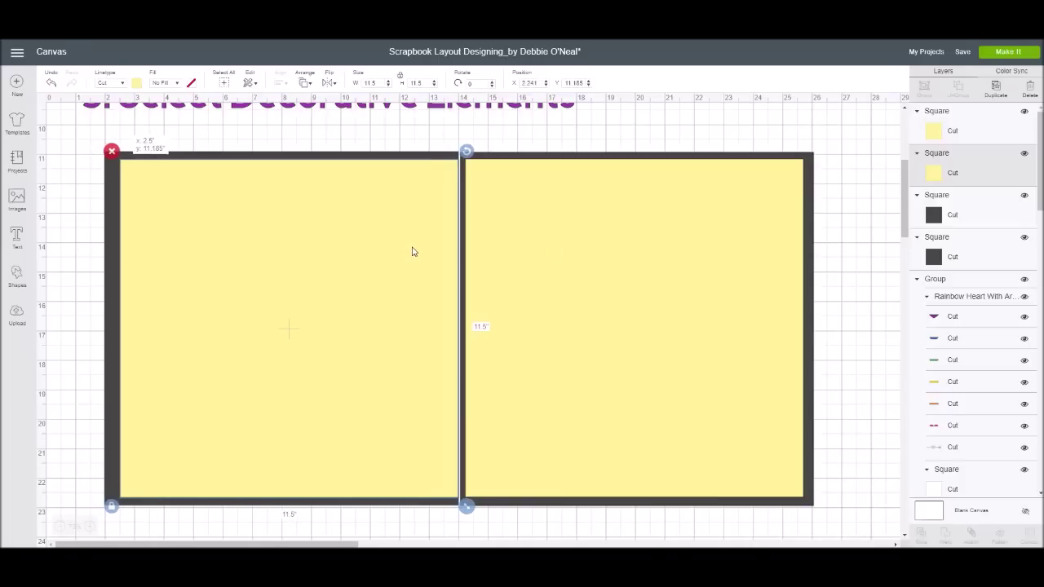
pyautogui.click(554, 245)
pyautogui.moveTo(554, 246); pyautogui.dragTo(550, 246)
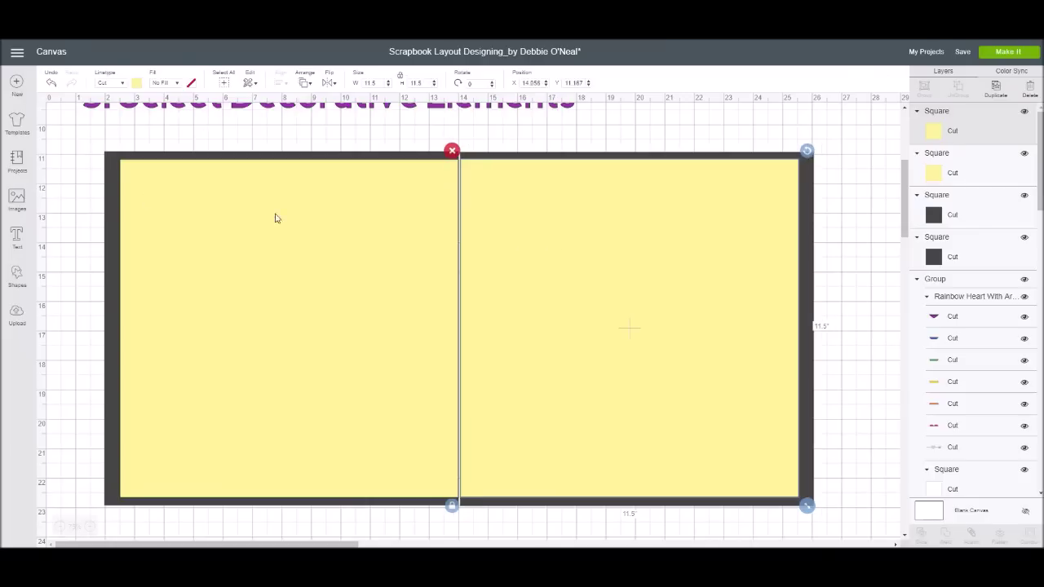
pyautogui.click(858, 118)
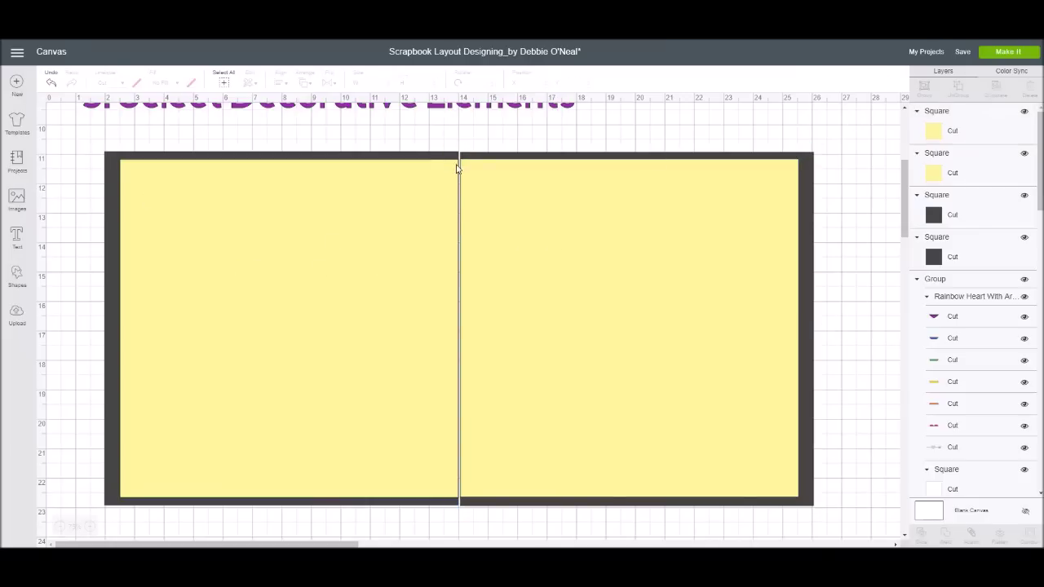
# Center each yellow square horizontally on its base page, at about X 2.22 and X 14.32
pyautogui.click(267, 278)
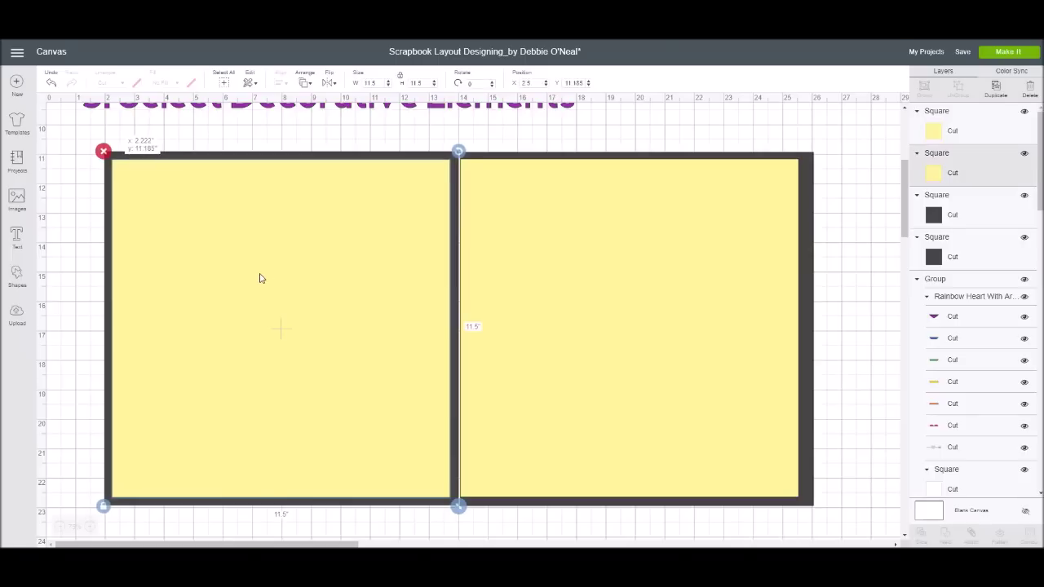
pyautogui.click(559, 240)
pyautogui.press('Right')
pyautogui.press('Right')
pyautogui.press('Right')
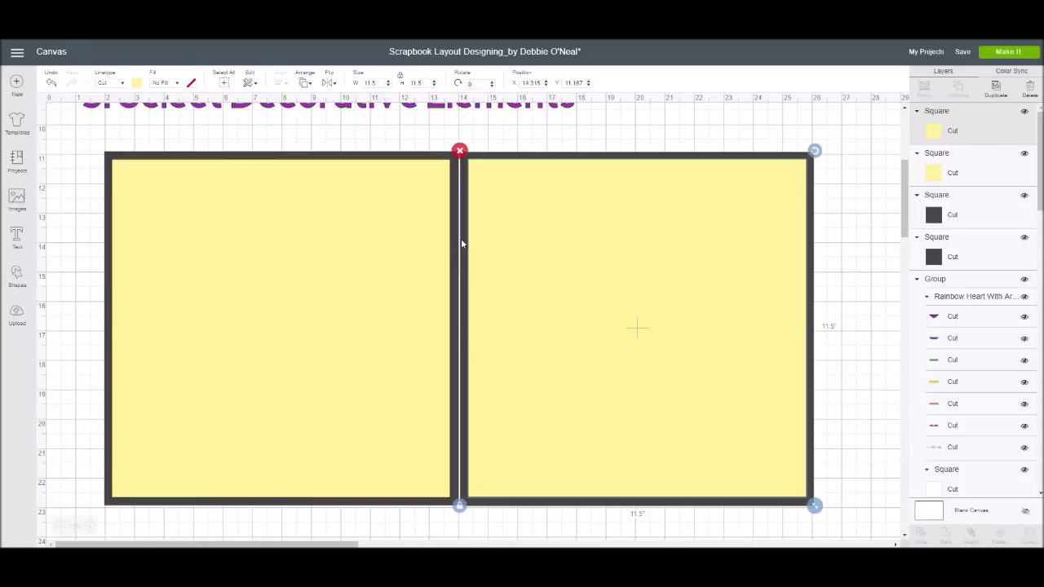
# Move both yellow squares against the pages' shared inner edge, at about X 2.46 and X 14.07
pyautogui.click(312, 261)
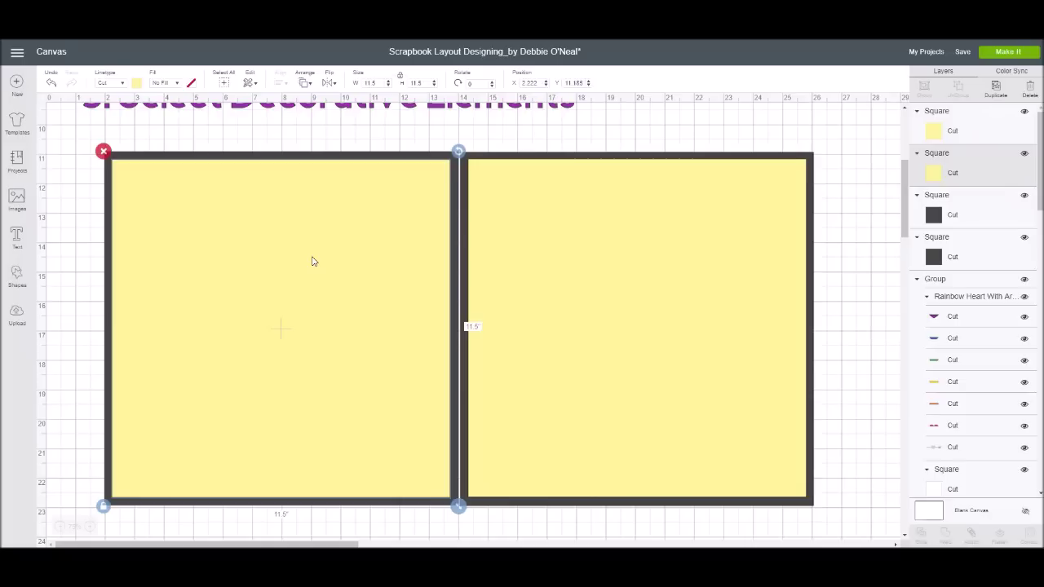
pyautogui.click(537, 247)
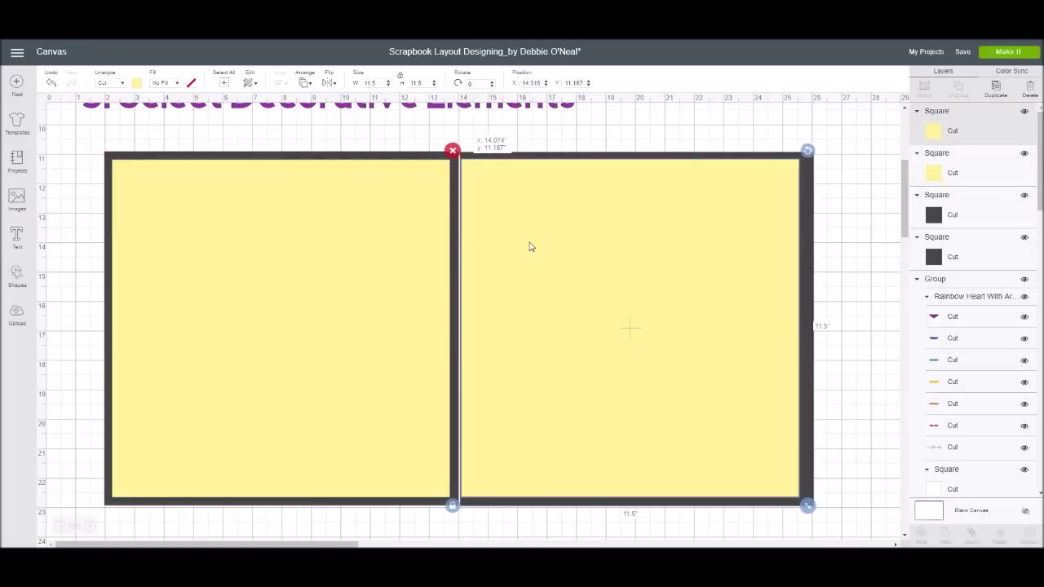
pyautogui.click(333, 300)
pyautogui.moveTo(335, 299); pyautogui.dragTo(339, 299)
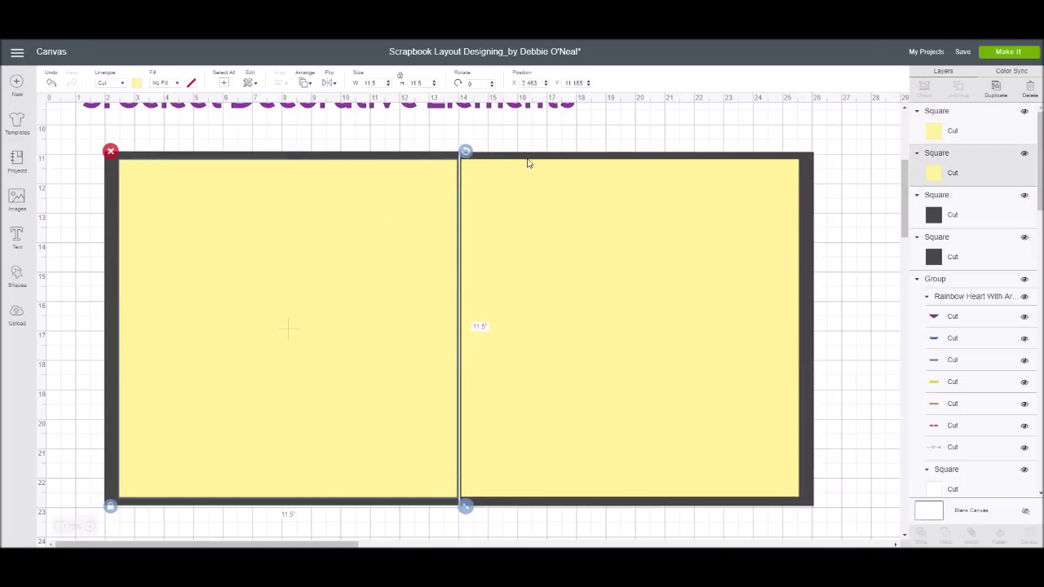
pyautogui.click(858, 196)
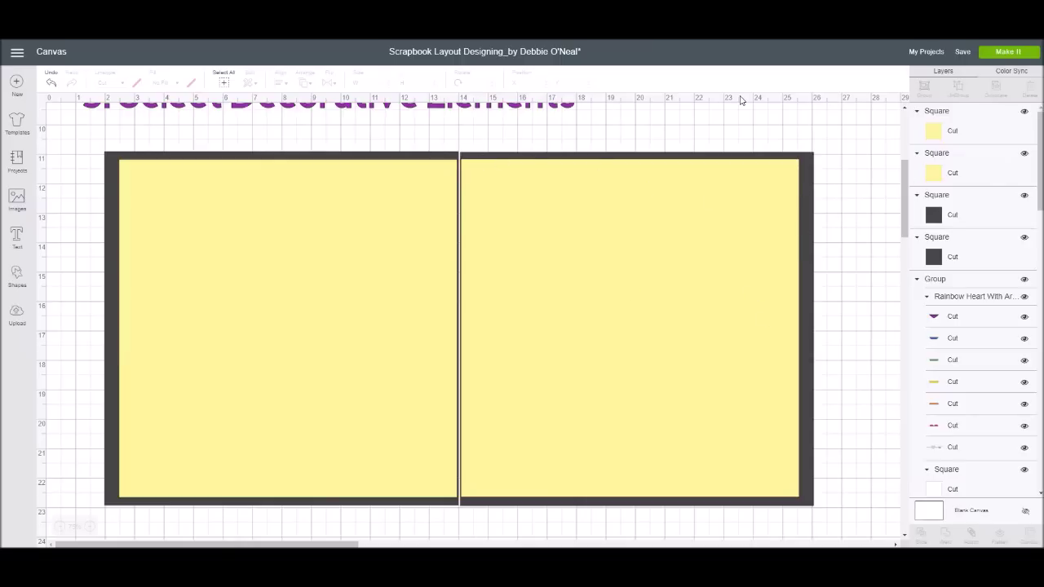
# Reduce only the height of both yellow squares to 11 inches, without scaling their width
pyautogui.click(400, 225)
pyautogui.scroll(5, 666, 122)
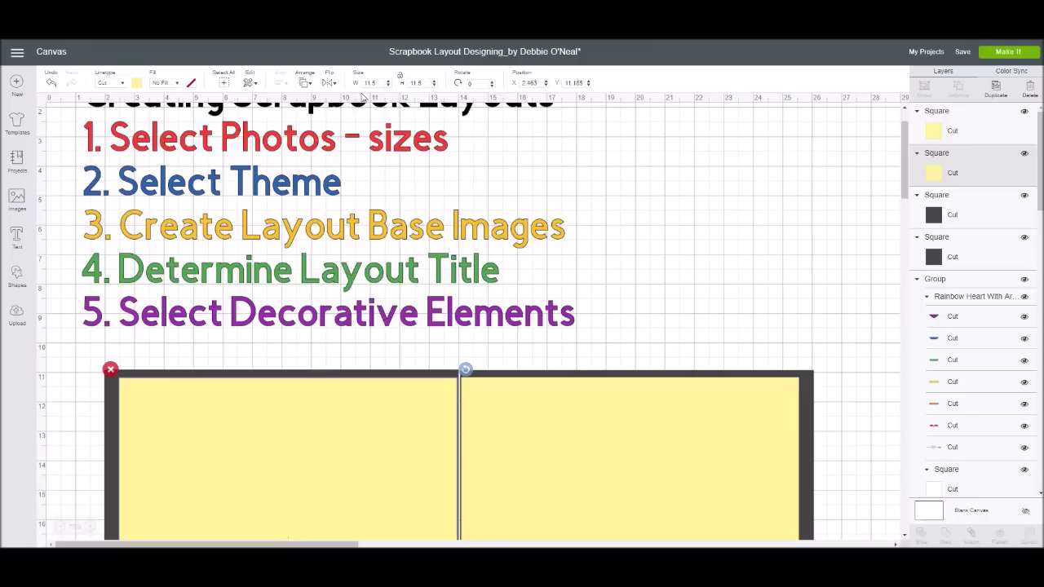
pyautogui.doubleClick(418, 83)
pyautogui.press('Tab')
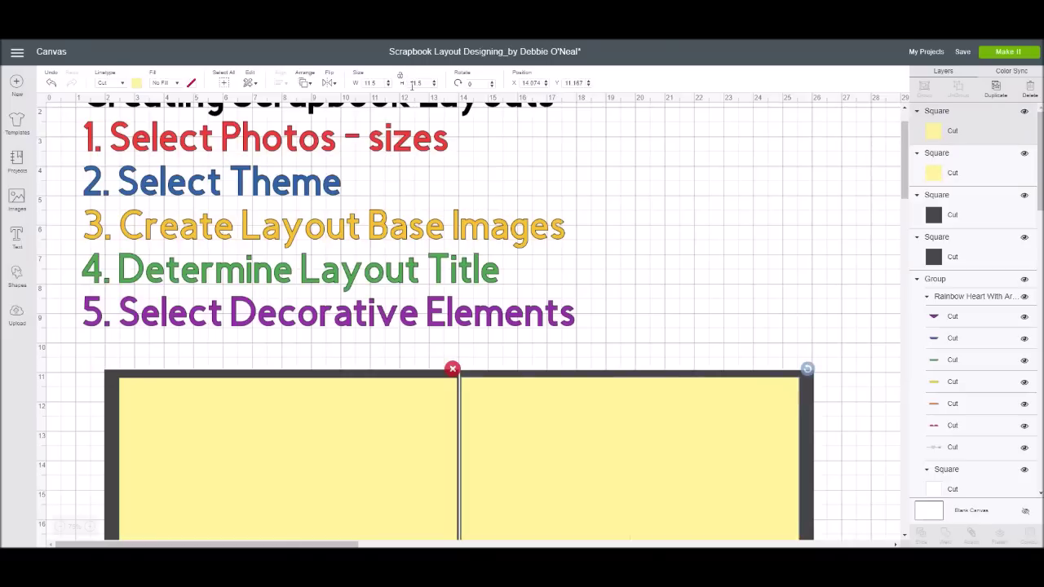
pyautogui.write('11')
pyautogui.click(657, 259)
pyautogui.scroll(-5, 640, 315)
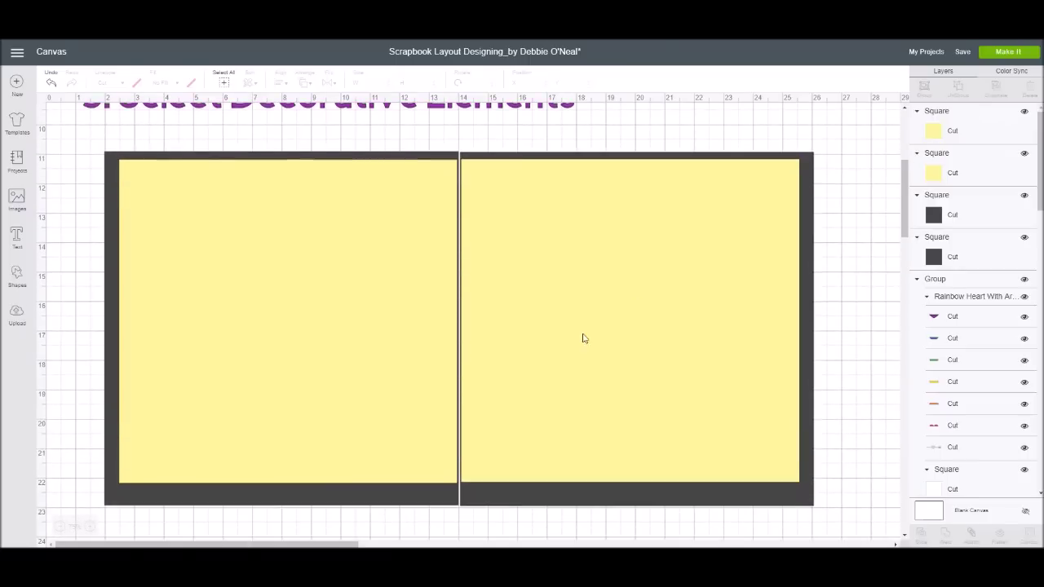
# Move both yellow squares down to center them vertically on their base pages, the right one at about Y 11.35
pyautogui.click(372, 325)
pyautogui.moveTo(371, 328); pyautogui.dragTo(376, 327)
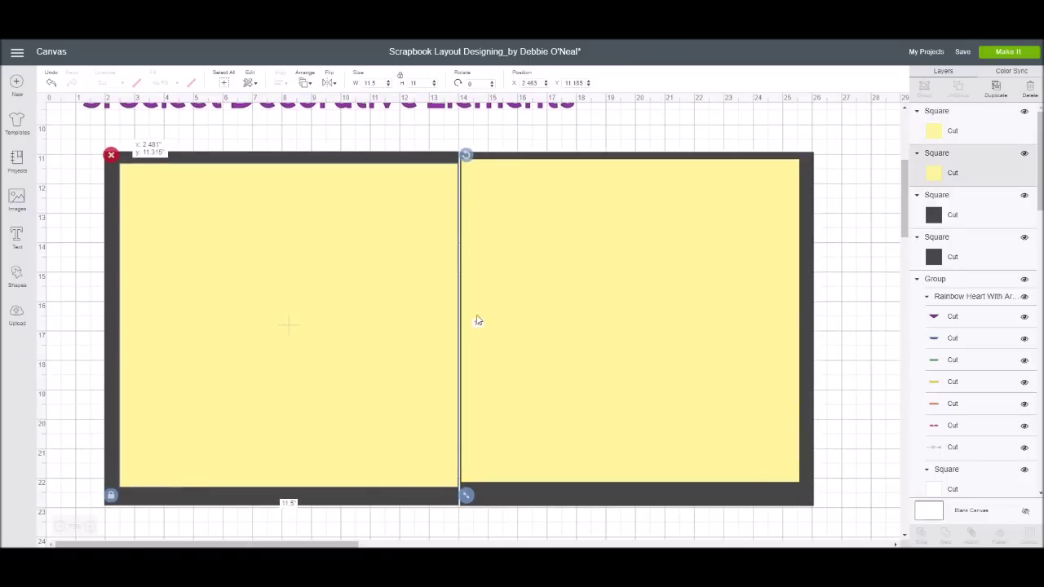
pyautogui.click(532, 312)
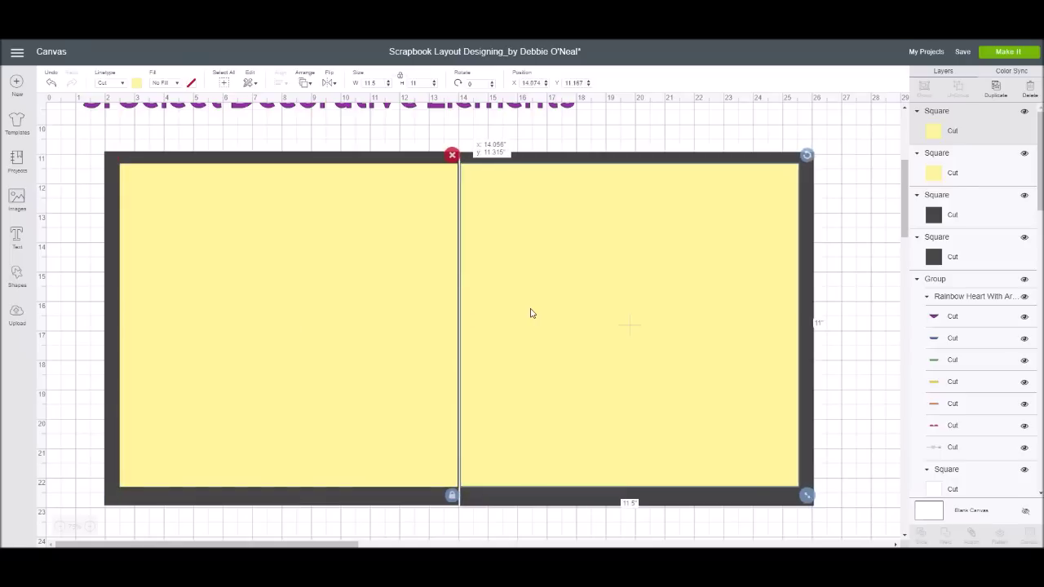
pyautogui.moveTo(530, 313); pyautogui.dragTo(528, 313)
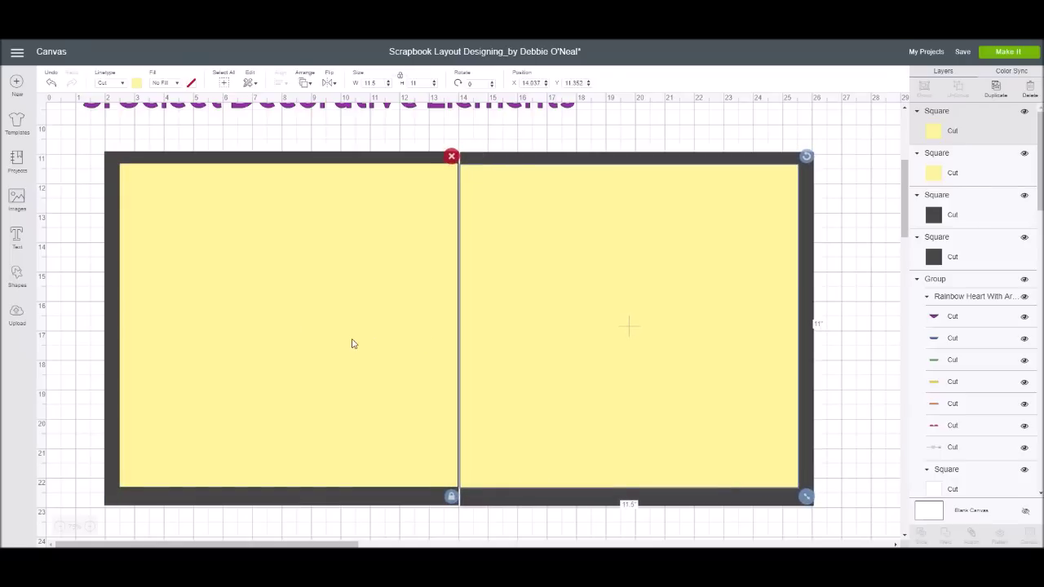
pyautogui.moveTo(343, 341); pyautogui.dragTo(343, 345)
pyautogui.click(841, 286)
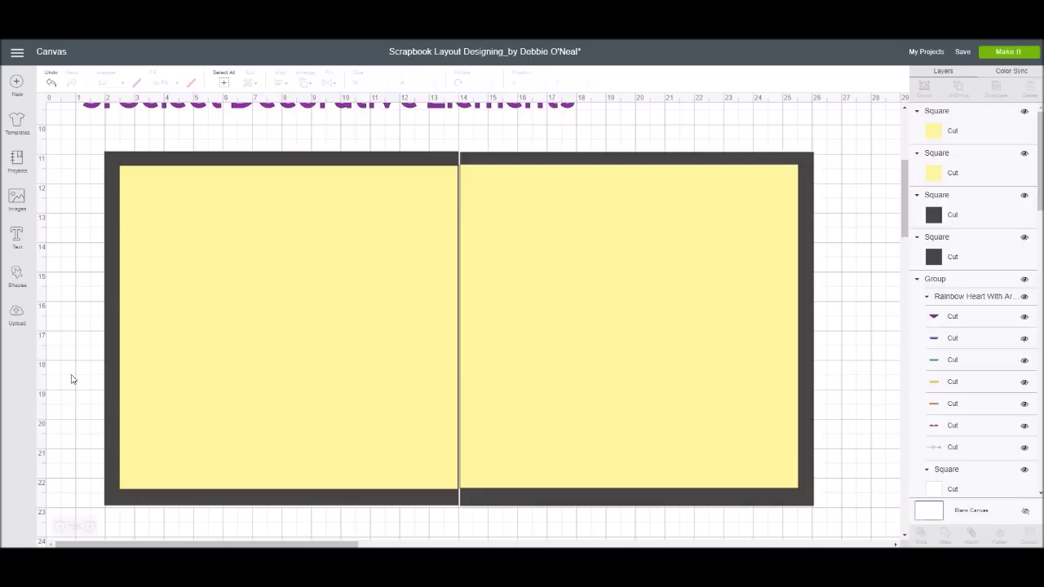
# Add a new square and place it on the left yellow mat at about X 7.57, Y 13.33
pyautogui.click(18, 278)
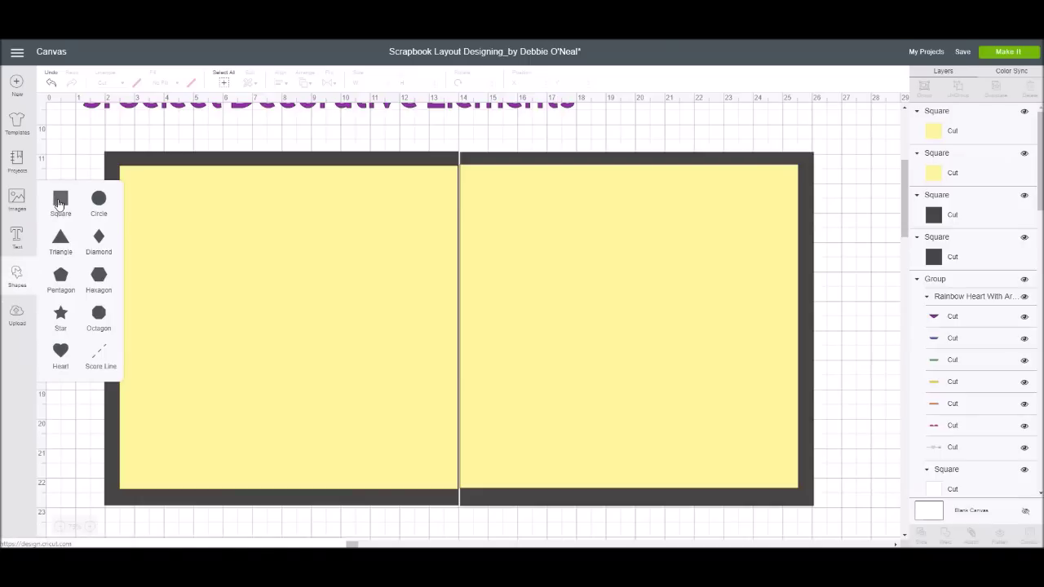
pyautogui.scroll(5, 220, 178)
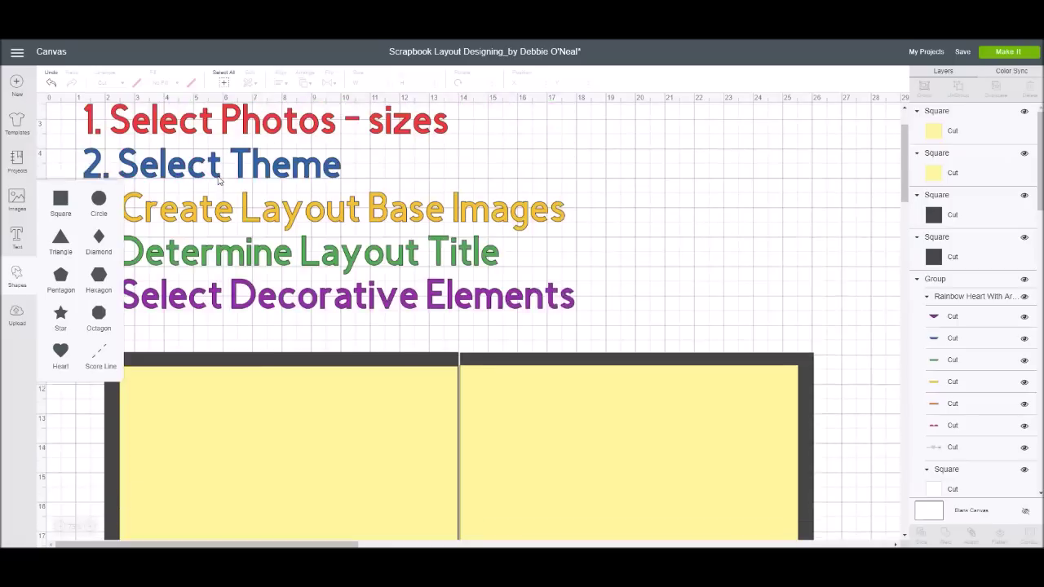
pyautogui.click(59, 201)
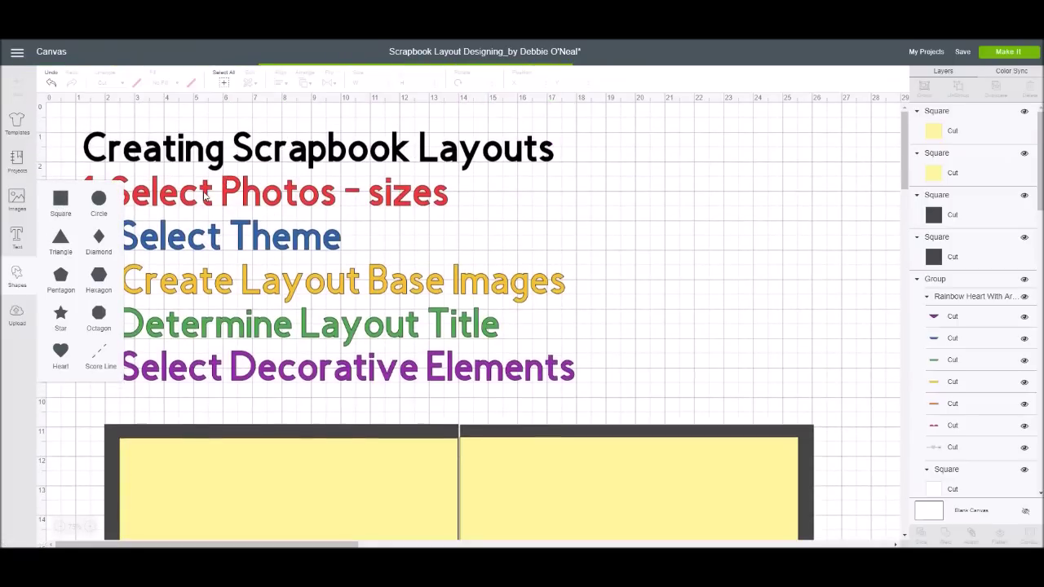
pyautogui.moveTo(194, 211); pyautogui.dragTo(337, 483)
pyautogui.scroll(-5, 597, 255)
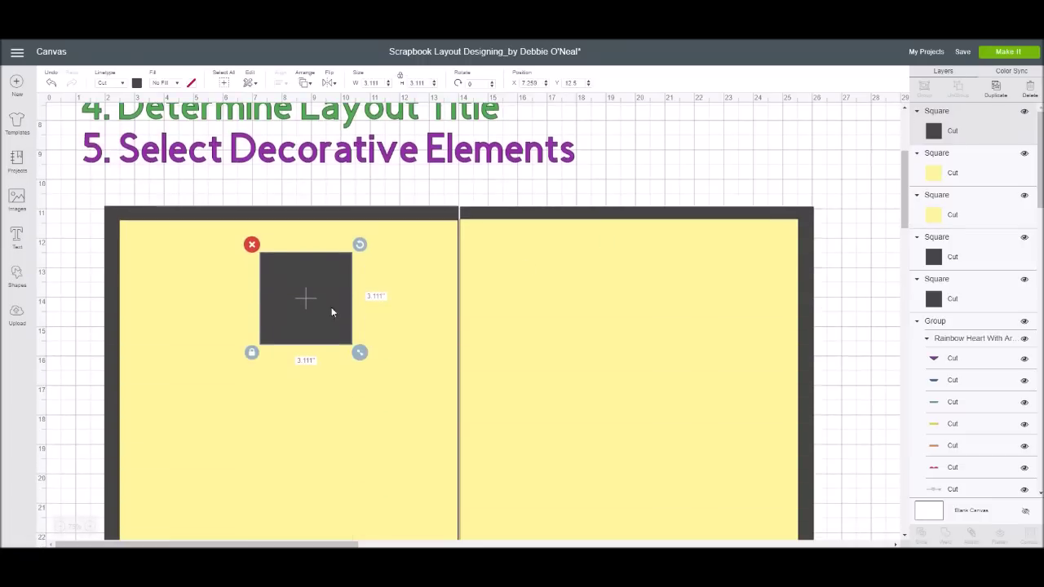
pyautogui.moveTo(293, 303); pyautogui.dragTo(308, 329)
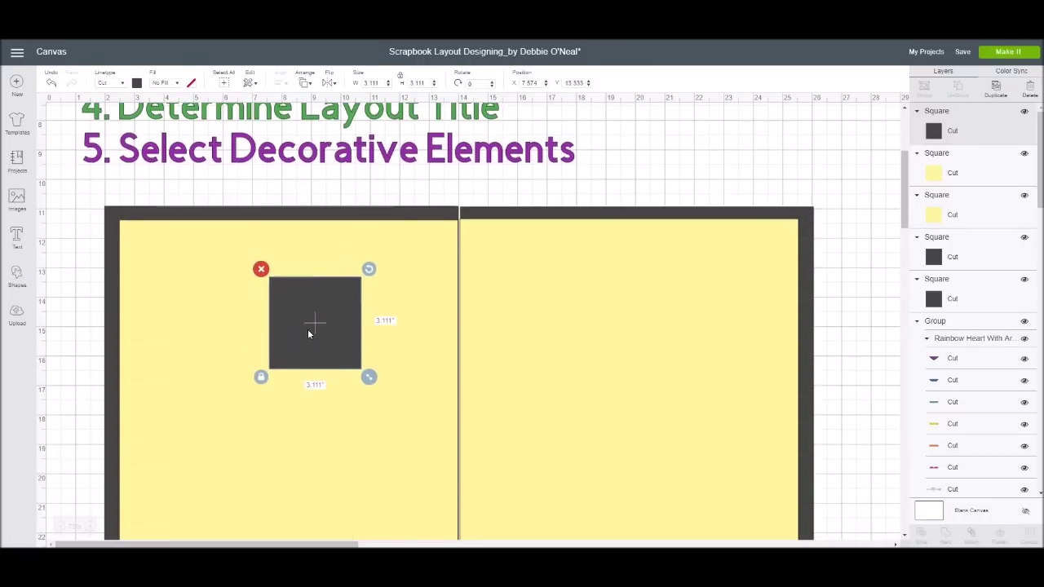
# Resize the new square to 5 inches wide by 7 inches high without keeping its proportions
pyautogui.click(401, 78)
pyautogui.click(381, 82)
pyautogui.write('5')
pyautogui.press('Tab')
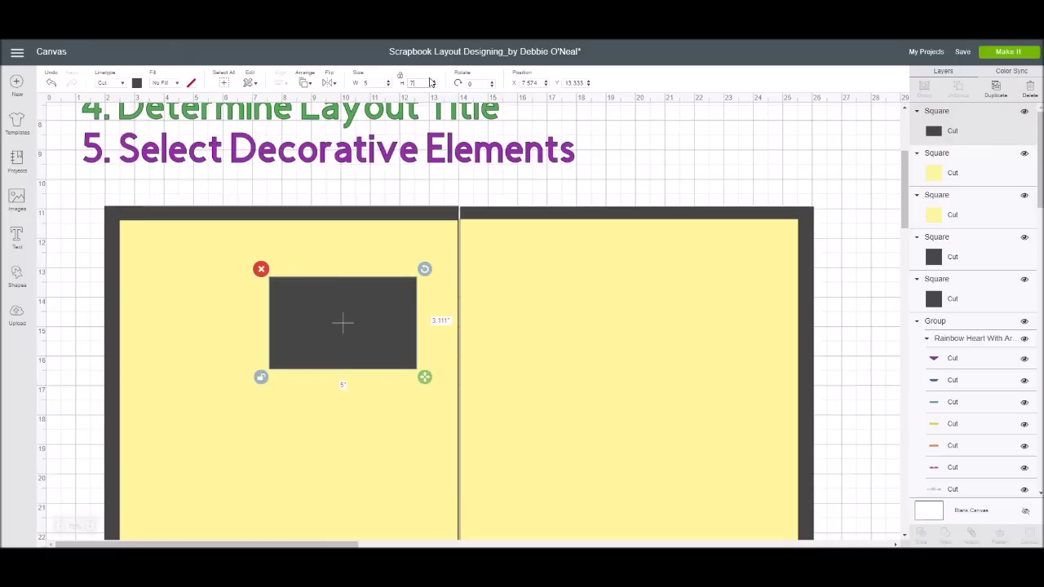
pyautogui.write('7')
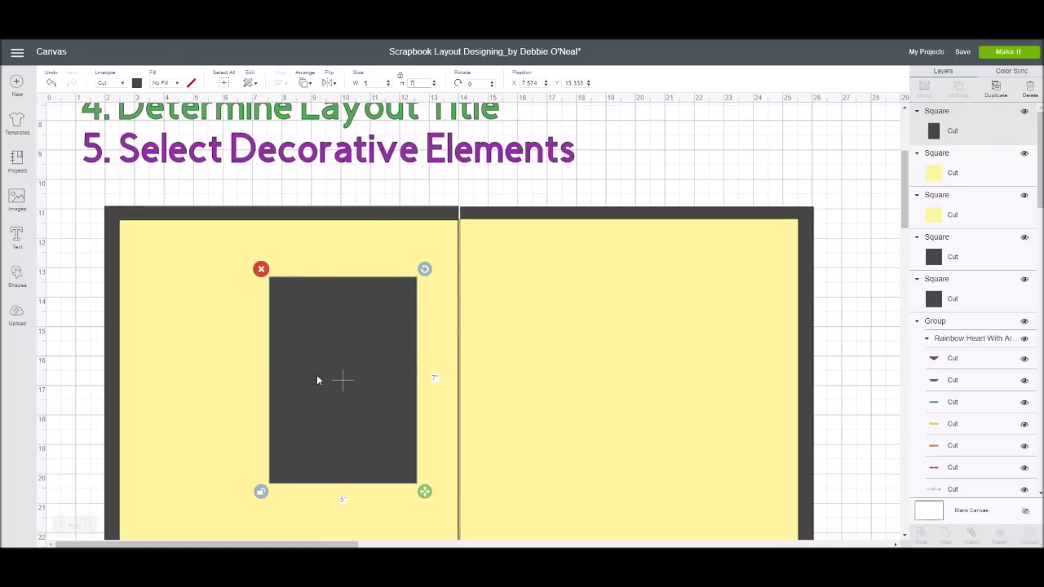
pyautogui.click(402, 80)
pyautogui.click(401, 80)
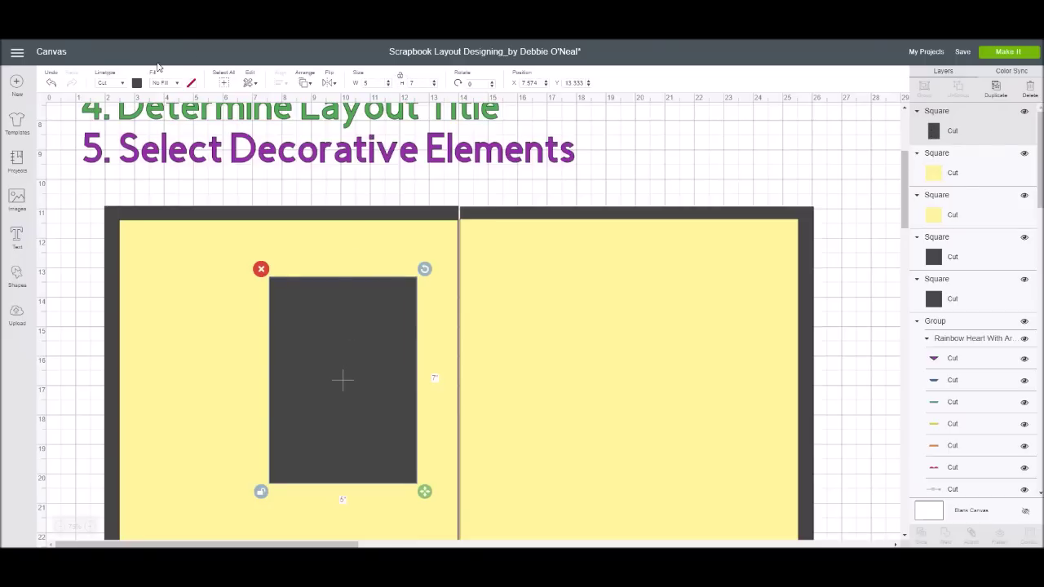
# Recolor the 5 × 7 rectangle white and move it toward the left page's inner side, at about X 8.13, Y 13.61
pyautogui.click(138, 84)
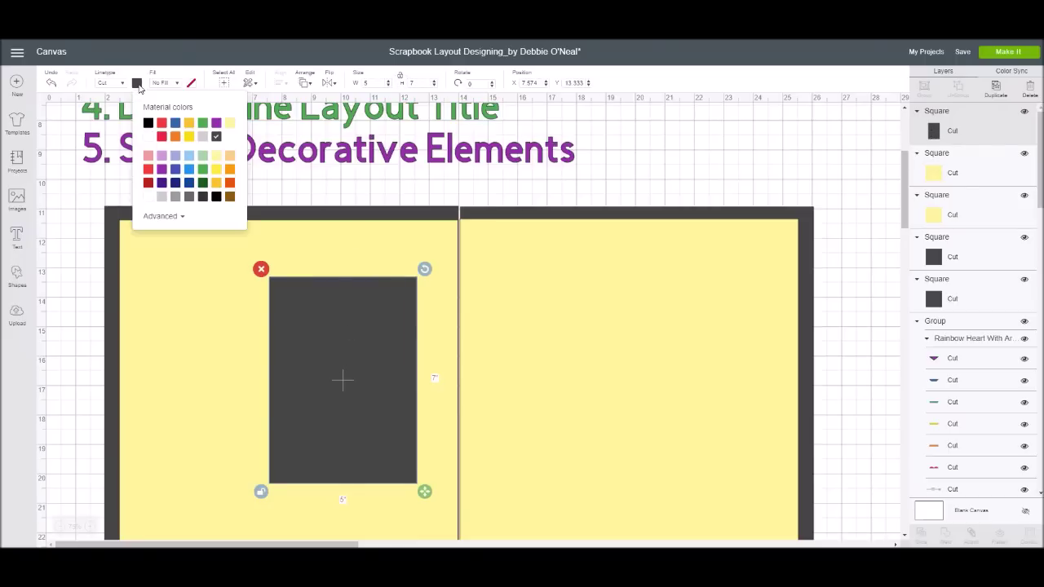
pyautogui.click(148, 138)
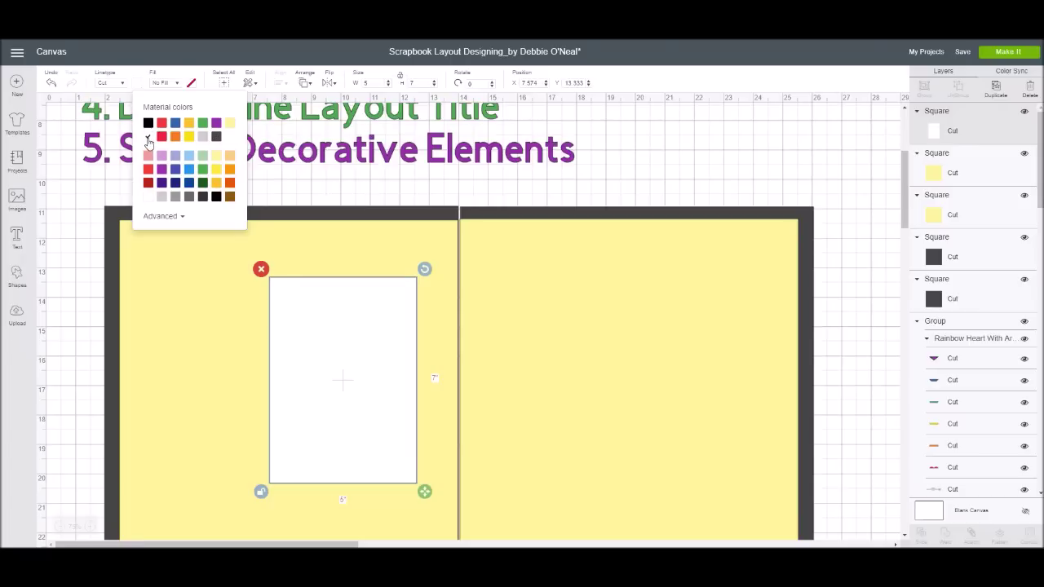
pyautogui.moveTo(371, 374); pyautogui.dragTo(384, 415)
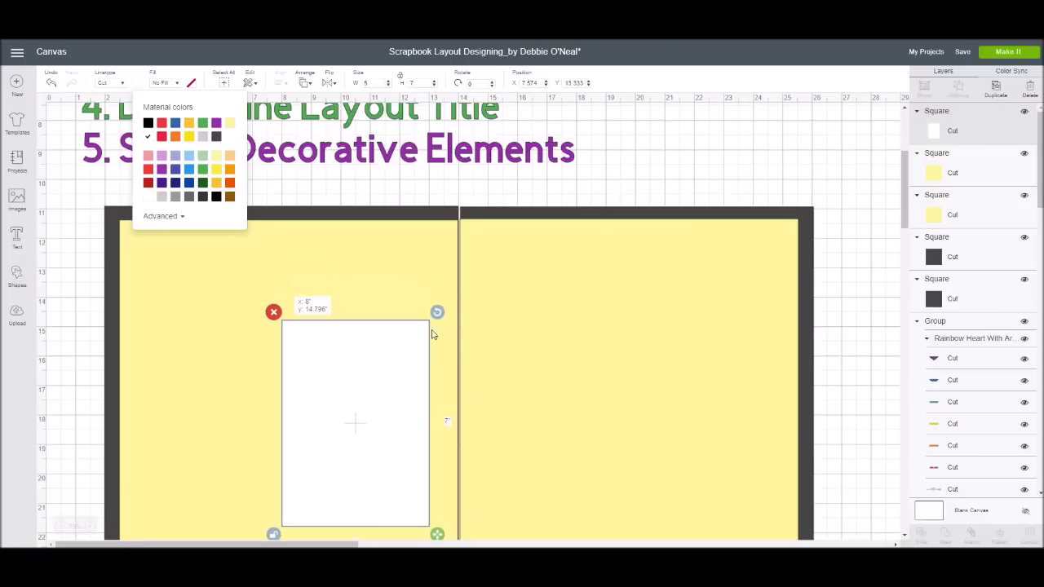
pyautogui.scroll(-1, 341, 343)
pyautogui.moveTo(341, 342); pyautogui.dragTo(343, 312)
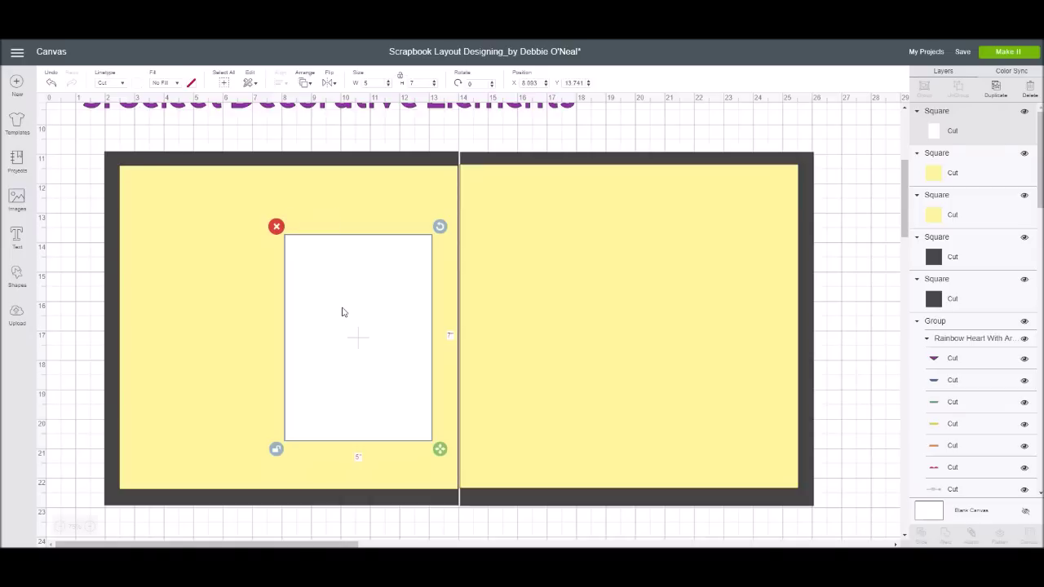
pyautogui.moveTo(343, 312); pyautogui.dragTo(344, 308)
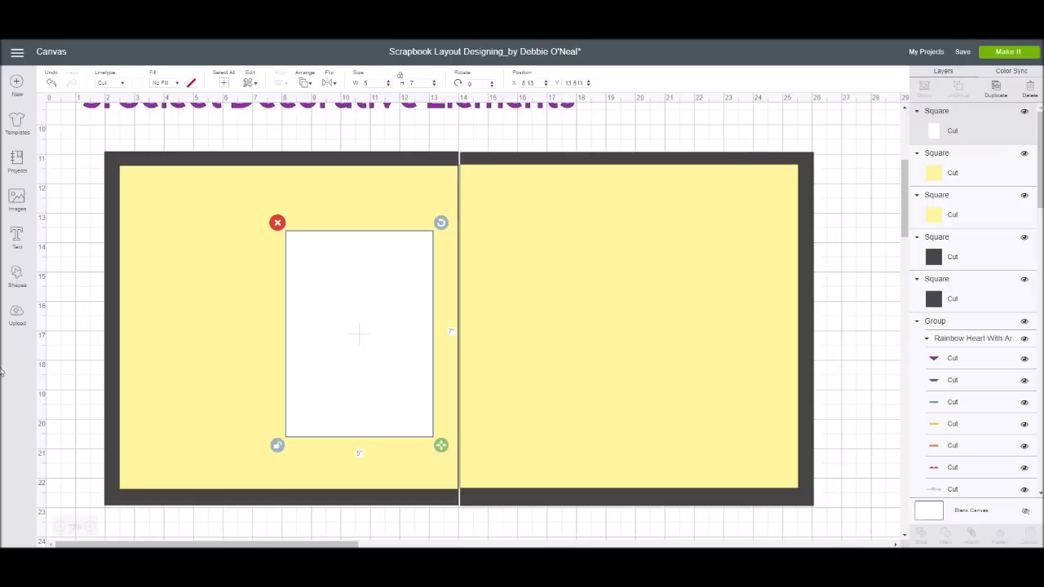
# Add another square beside the white rectangle on the left page, at about X 3.24, Y 12.48
pyautogui.click(17, 275)
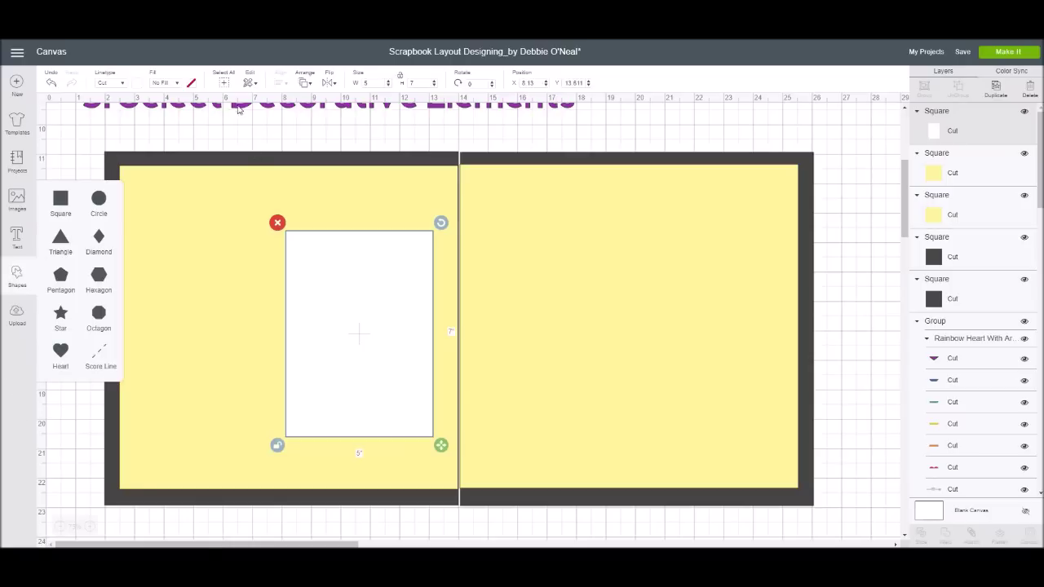
pyautogui.click(400, 80)
pyautogui.click(367, 83)
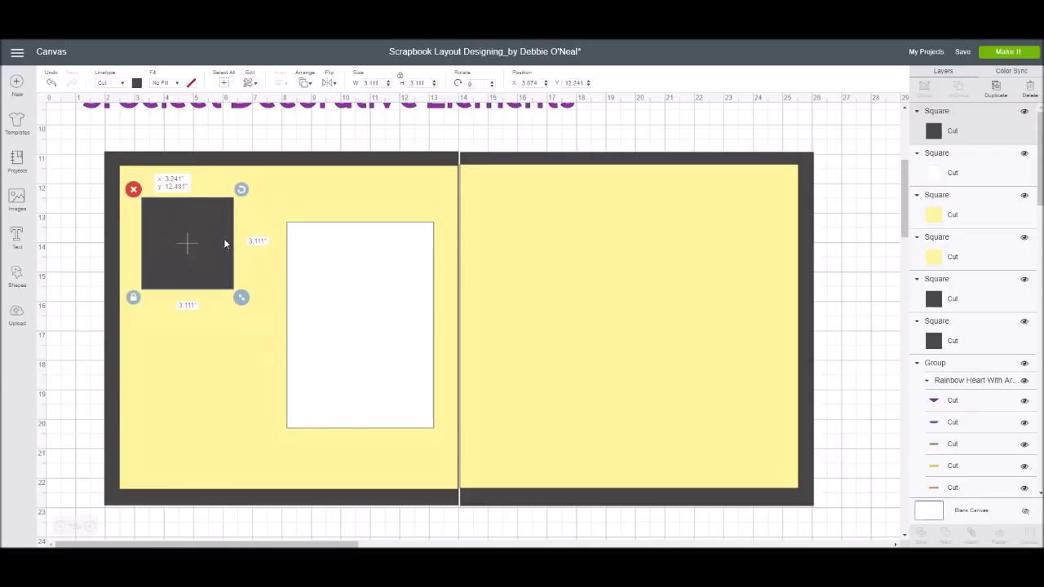
pyautogui.moveTo(217, 231); pyautogui.dragTo(223, 238)
# Resize the new dark square to 6 inches wide by 4 inches high without keeping its proportions
pyautogui.click(400, 76)
pyautogui.doubleClick(364, 83)
pyautogui.write('6')
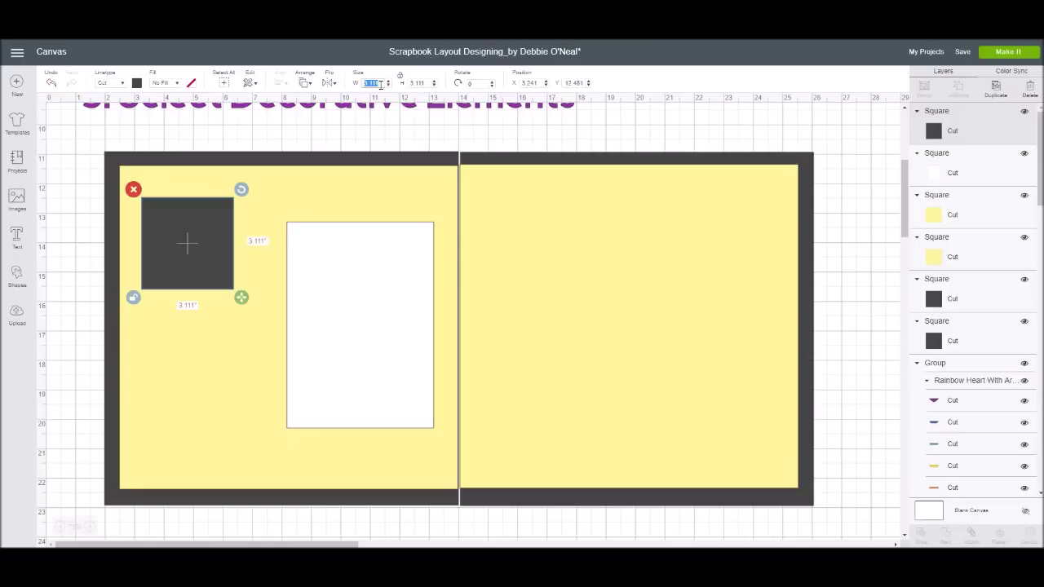
pyautogui.press('Tab')
pyautogui.write('4')
# Recolor the 6 × 4 rectangle white and move it to the right page's upper inner corner, at about X 14.6, Y 12.1
pyautogui.click(137, 82)
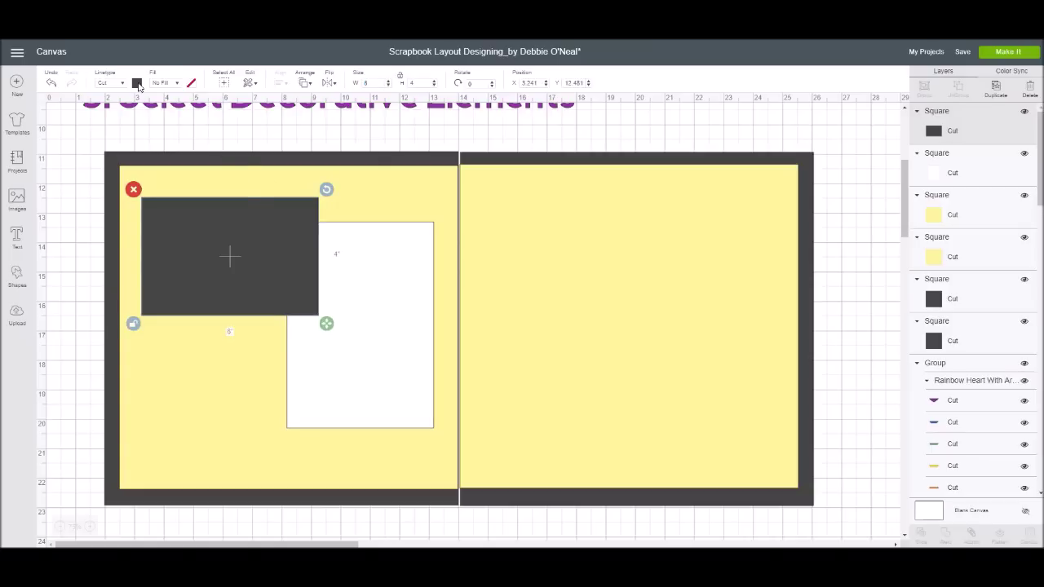
pyautogui.click(148, 199)
pyautogui.moveTo(210, 256); pyautogui.dragTo(546, 245)
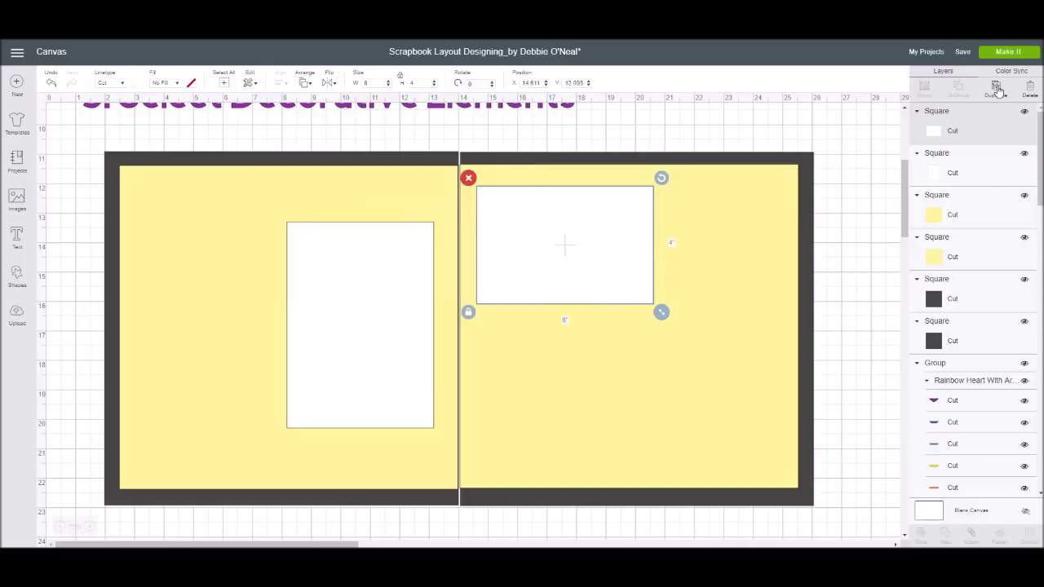
# Duplicate the white 6 × 4 rectangle and align the copy directly below the original, at about Y 16.52
pyautogui.click(801, 183)
pyautogui.click(571, 281)
pyautogui.hotkey('ctrl', 'd')
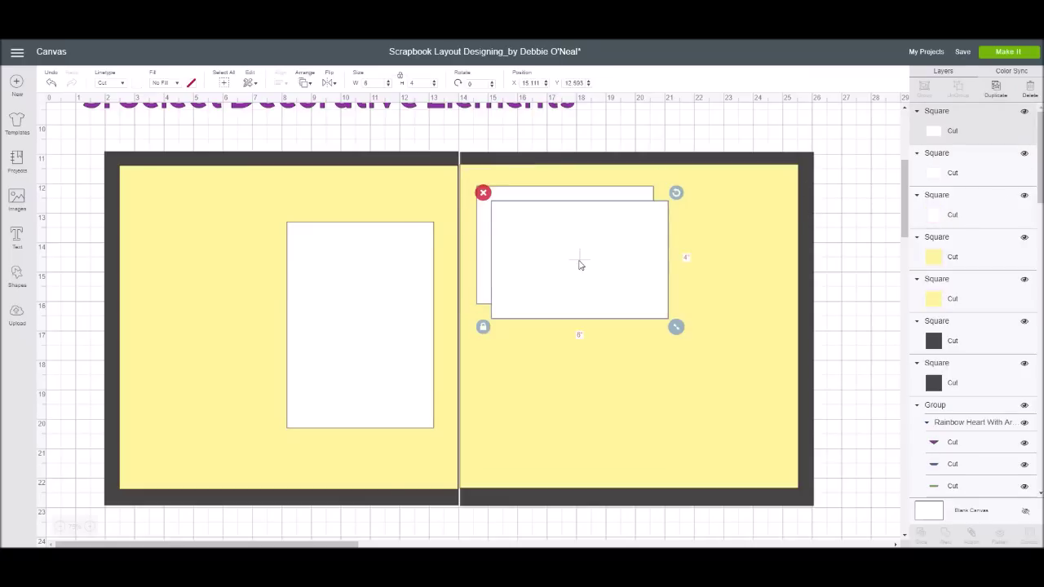
pyautogui.moveTo(580, 275); pyautogui.dragTo(566, 380)
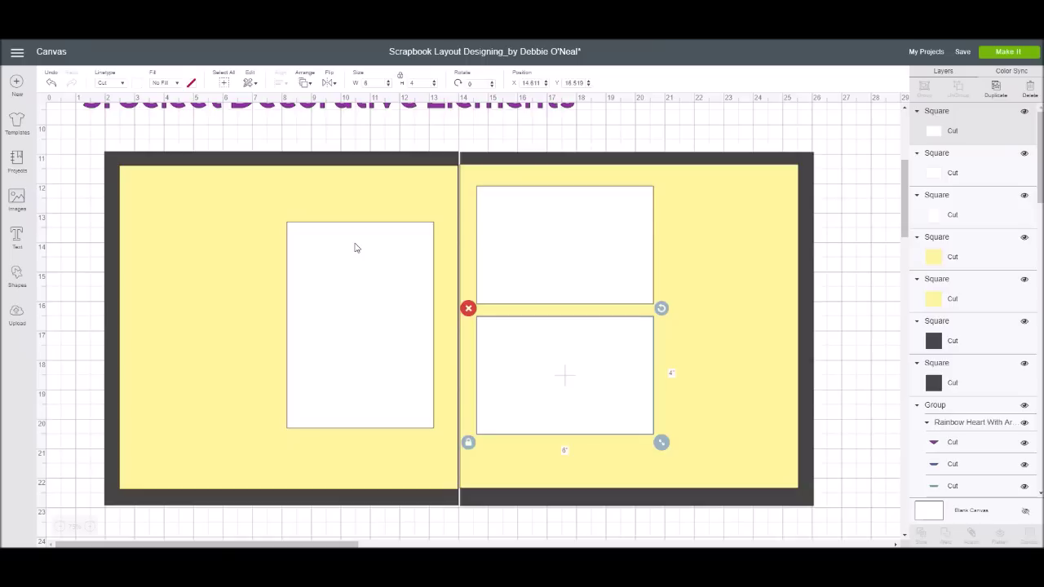
pyautogui.click(67, 250)
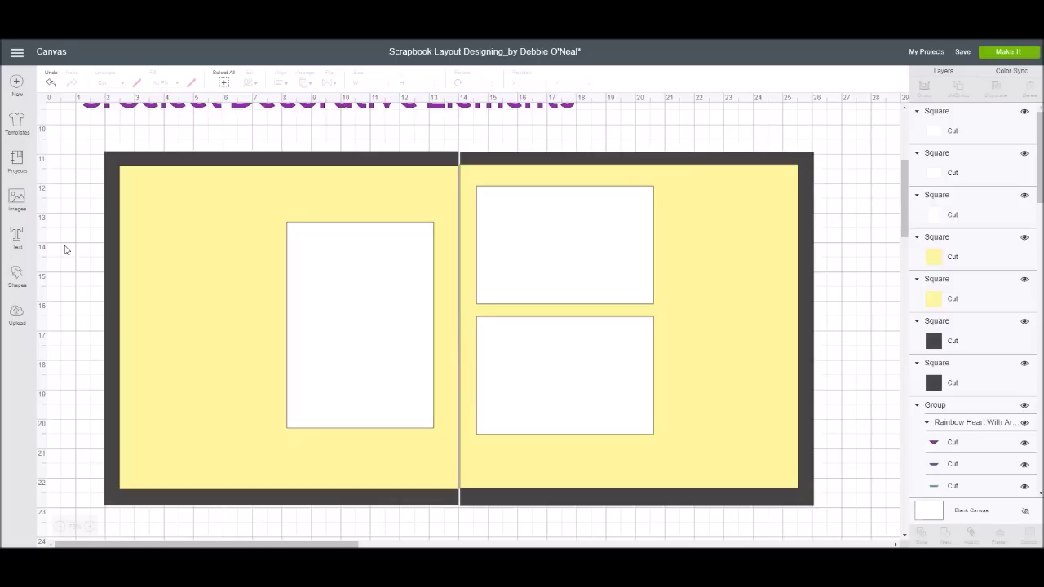
# Add another square and place it on the left page's yellow mat at about X 3.89, Y 13.63
pyautogui.click(17, 277)
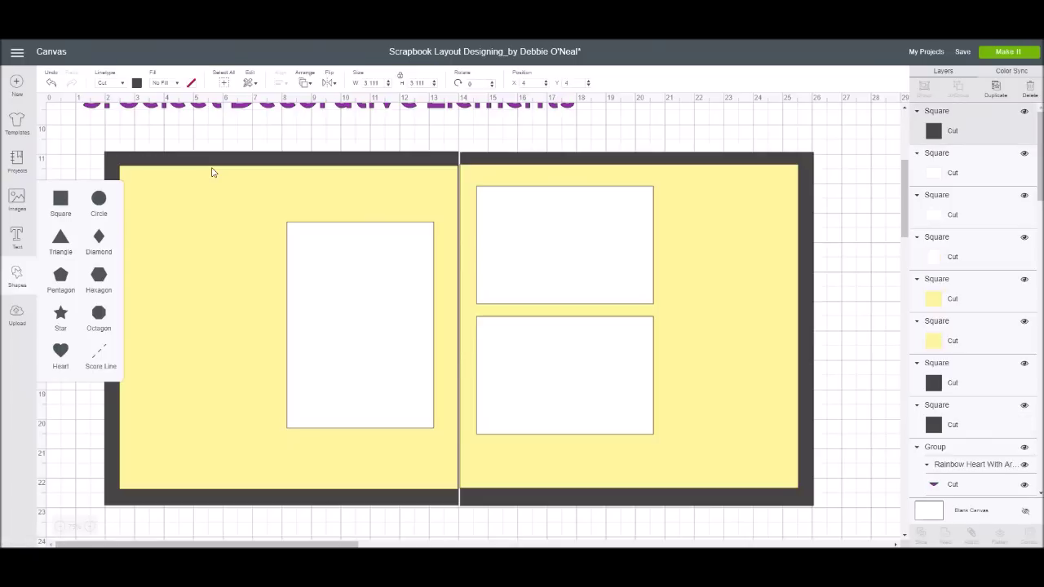
pyautogui.scroll(5, 211, 172)
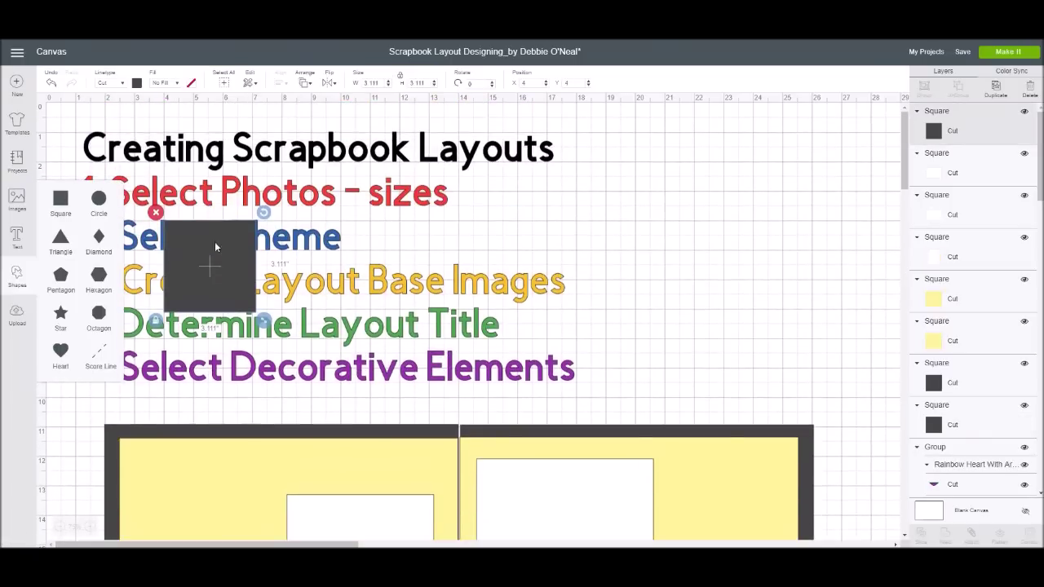
pyautogui.moveTo(212, 307); pyautogui.dragTo(186, 538)
pyautogui.scroll(-5, 255, 284)
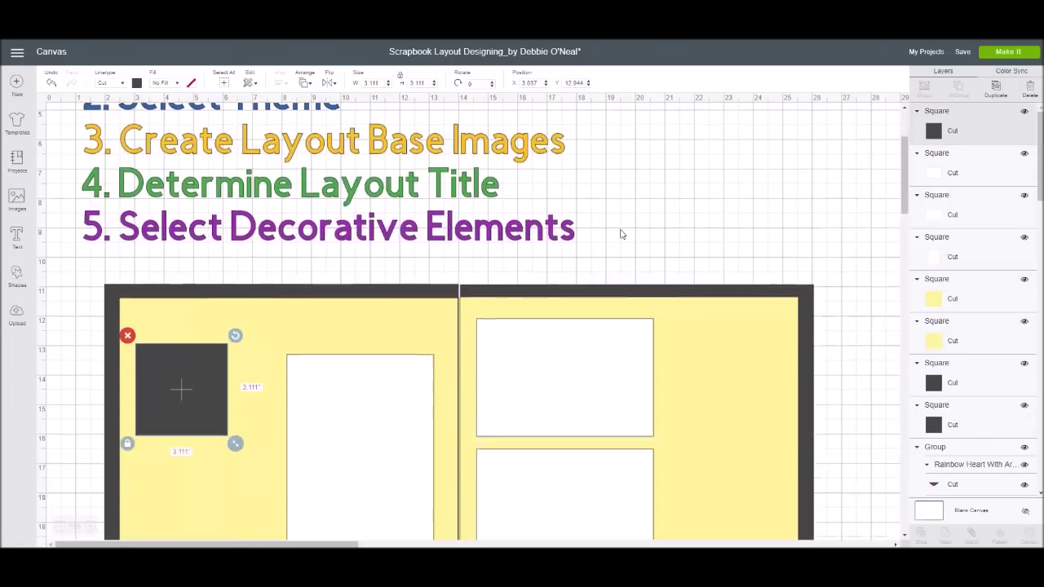
pyautogui.moveTo(206, 308); pyautogui.dragTo(232, 328)
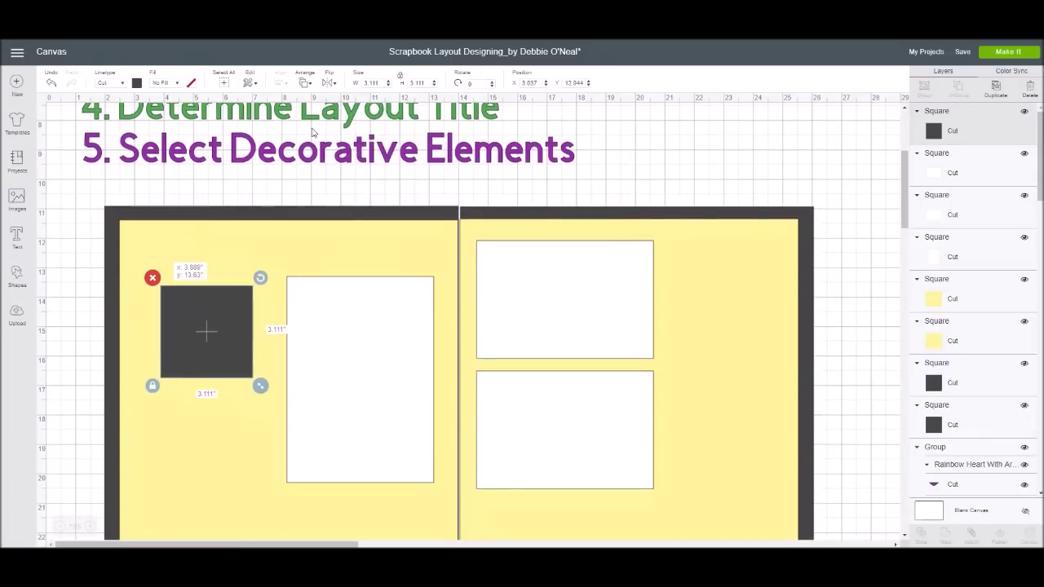
# Resize the new dark square proportionally to 4 × 4 inches
pyautogui.click(371, 83)
pyautogui.write('4')
pyautogui.press('Return')
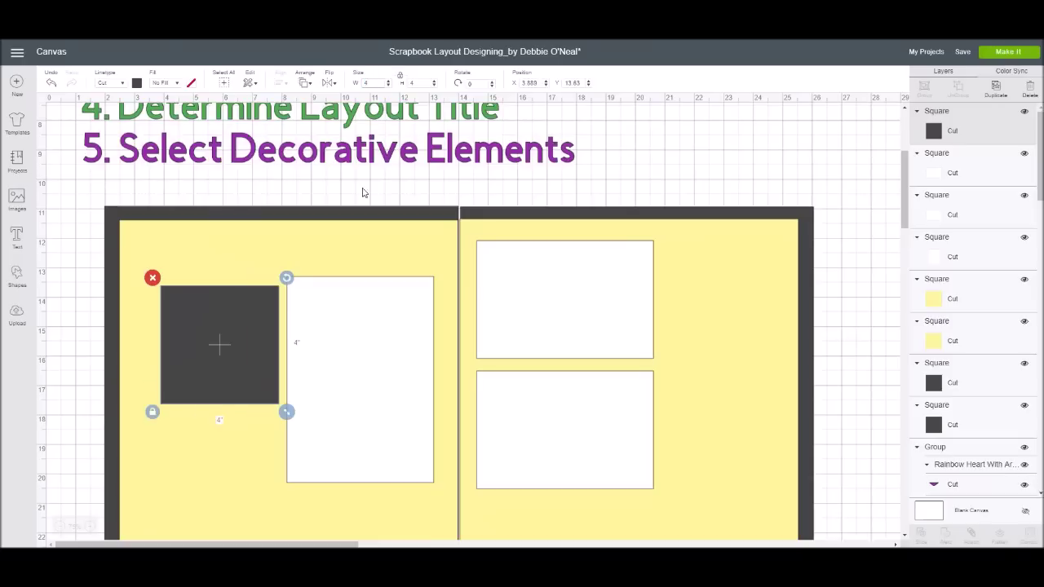
# Move the 4 × 4 square beside the upper 6 × 4 rectangle, at about X 21.11, Y 12.15, and recolor it white
pyautogui.moveTo(229, 340); pyautogui.dragTo(778, 279)
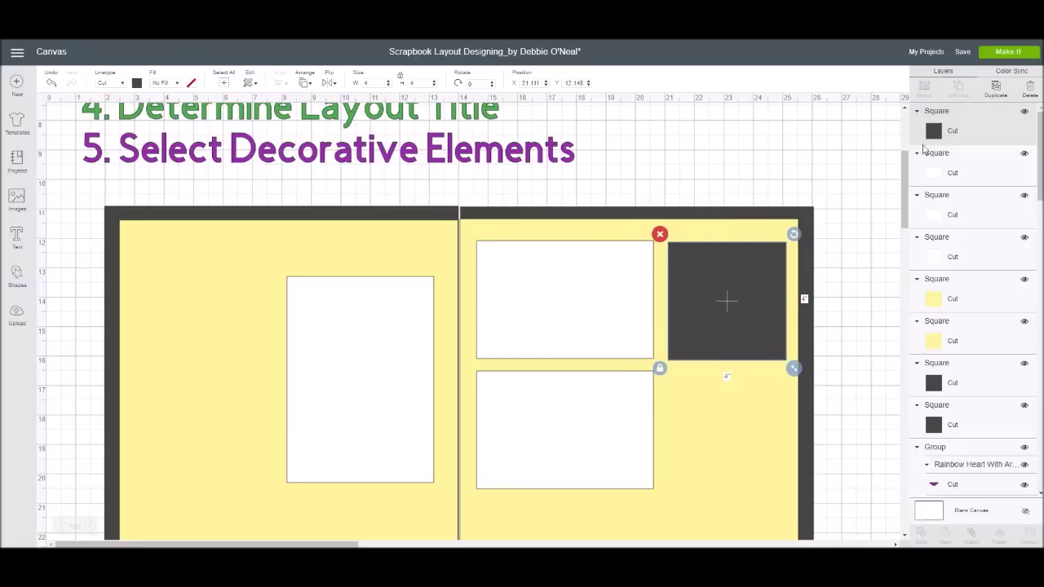
pyautogui.click(138, 83)
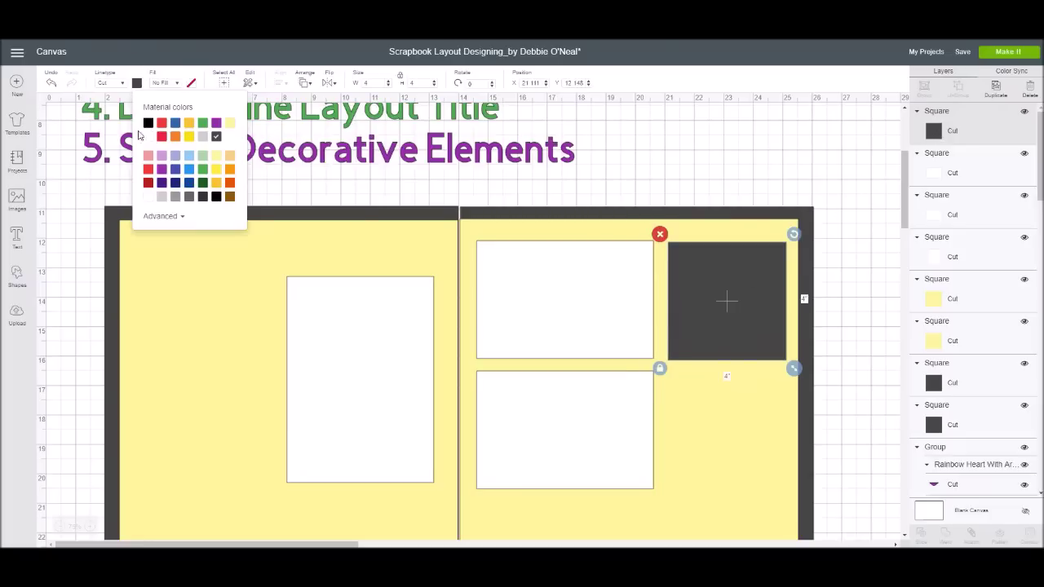
pyautogui.click(148, 199)
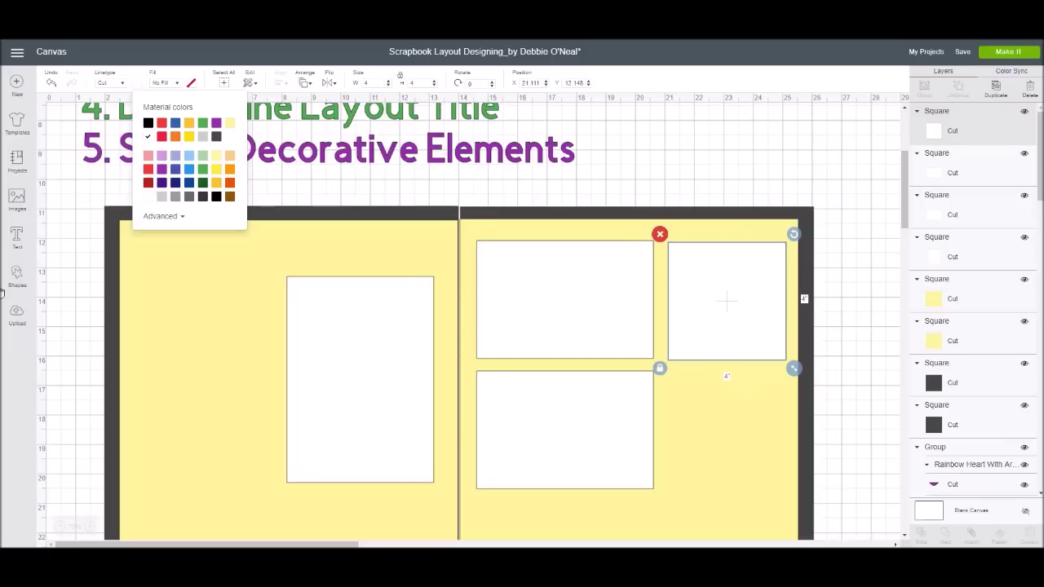
# Shift the right page's three white placeholders down, the lower 6 × 4 to about Y 16.96 and the 4 × 4 to about Y 12.46
pyautogui.scroll(-2, 878, 213)
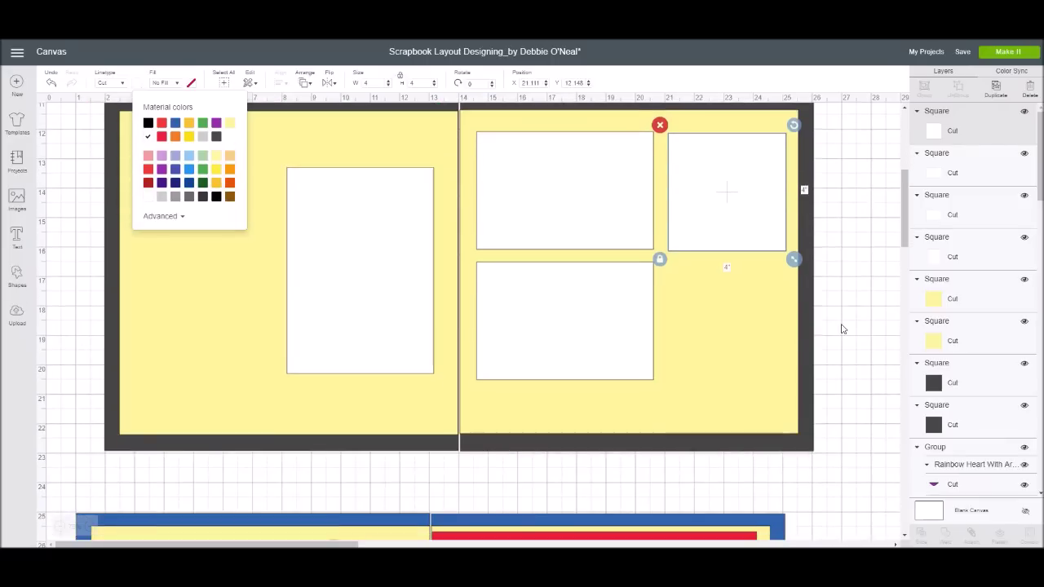
pyautogui.moveTo(587, 342); pyautogui.dragTo(587, 350)
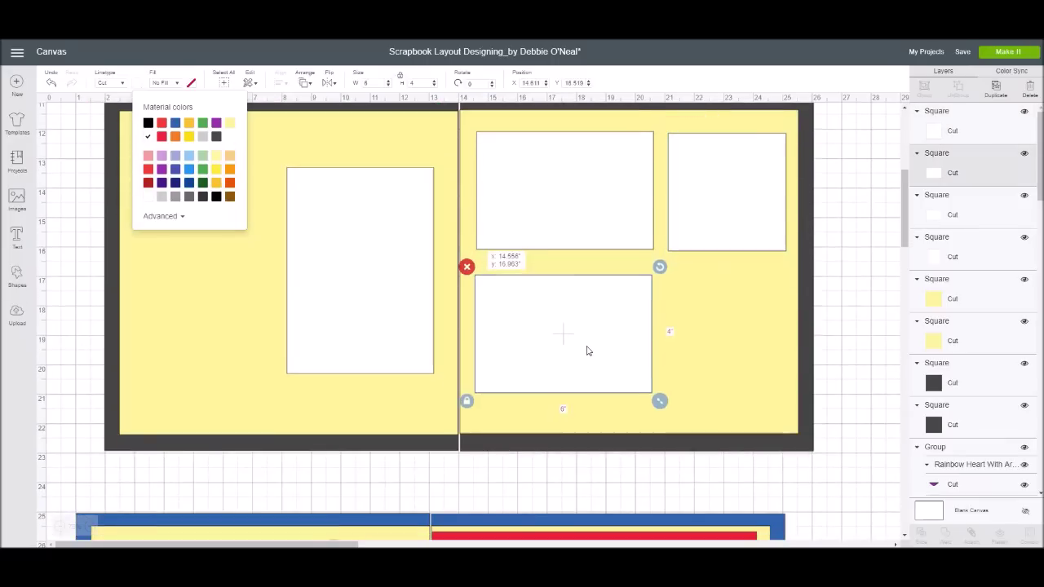
pyautogui.click(602, 221)
pyautogui.moveTo(602, 221); pyautogui.dragTo(599, 226)
pyautogui.moveTo(714, 198); pyautogui.dragTo(715, 206)
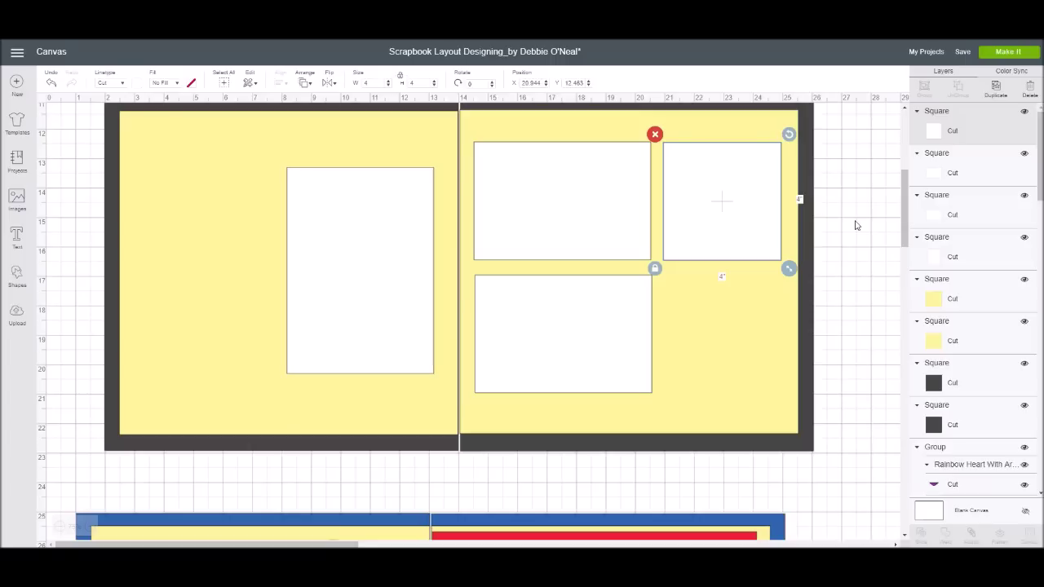
pyautogui.click(822, 168)
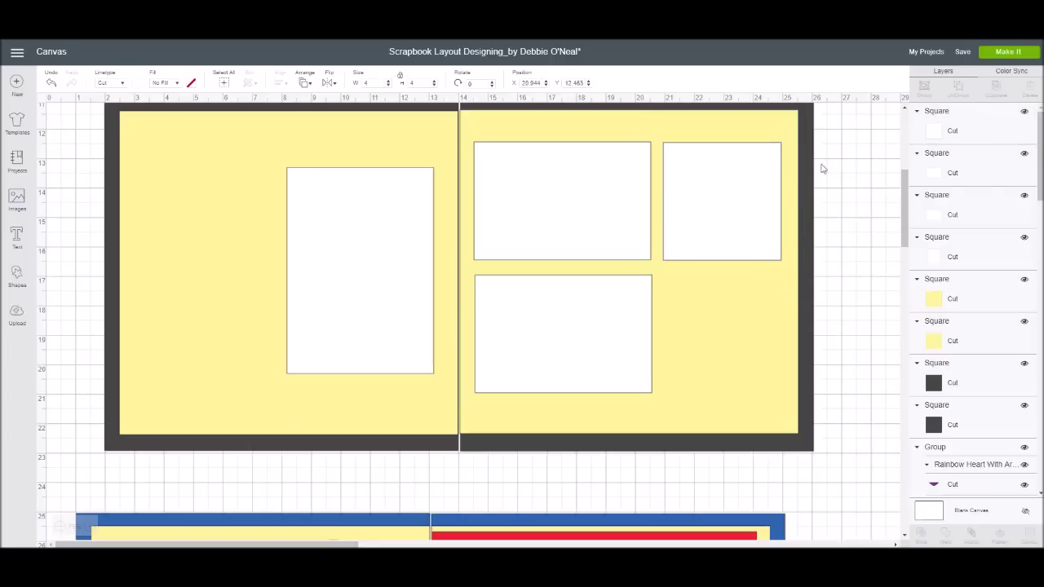
# Duplicate the white 4 × 4 square and place the copy directly below the original, at about X 20.93, Y 17.04
pyautogui.click(727, 212)
pyautogui.hotkey('ctrl', 'c')
pyautogui.hotkey('ctrl', 'v')
pyautogui.moveTo(727, 212); pyautogui.dragTo(716, 343)
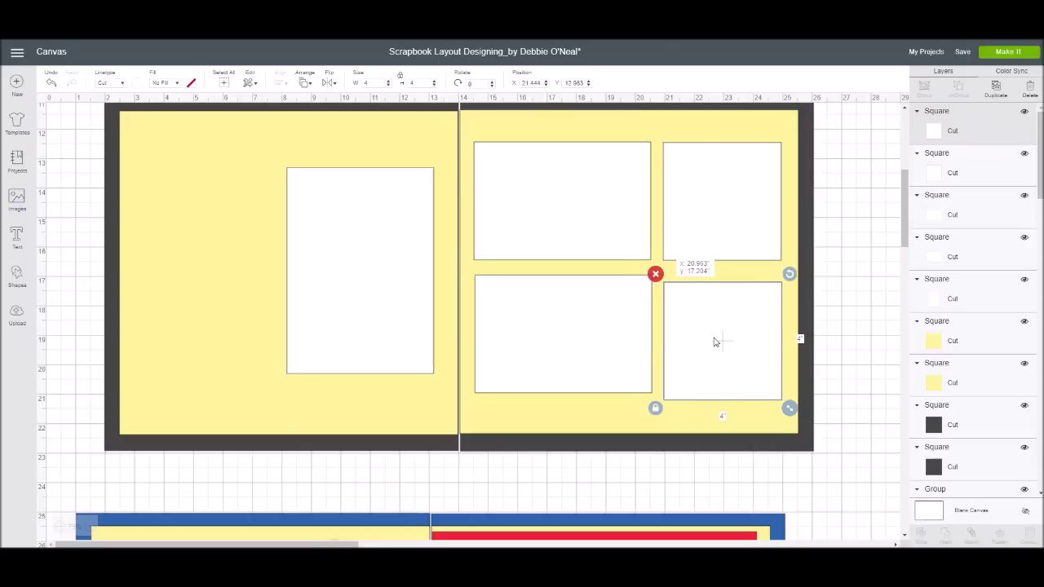
pyautogui.click(852, 279)
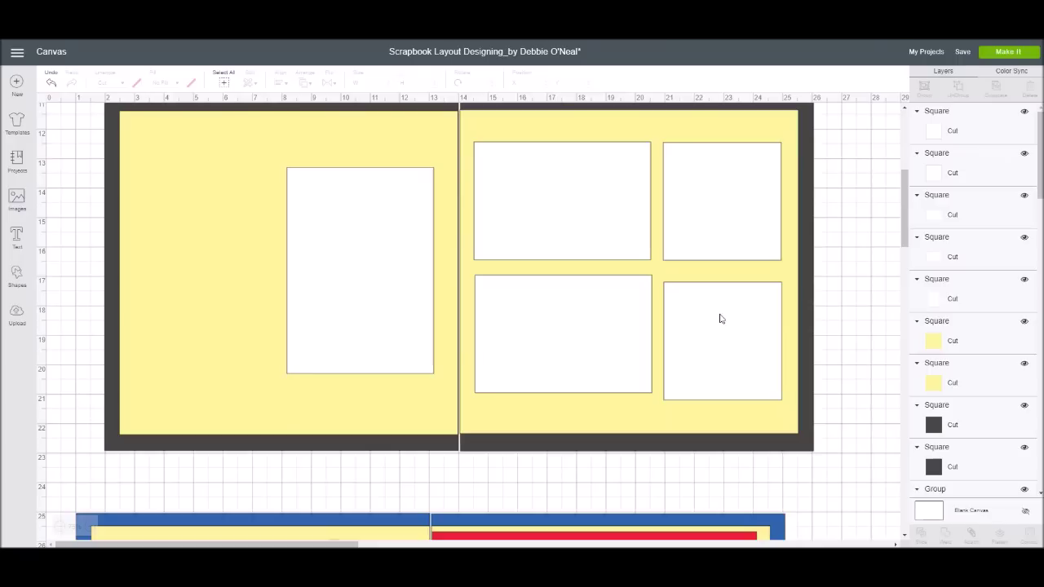
pyautogui.moveTo(719, 319); pyautogui.dragTo(720, 314)
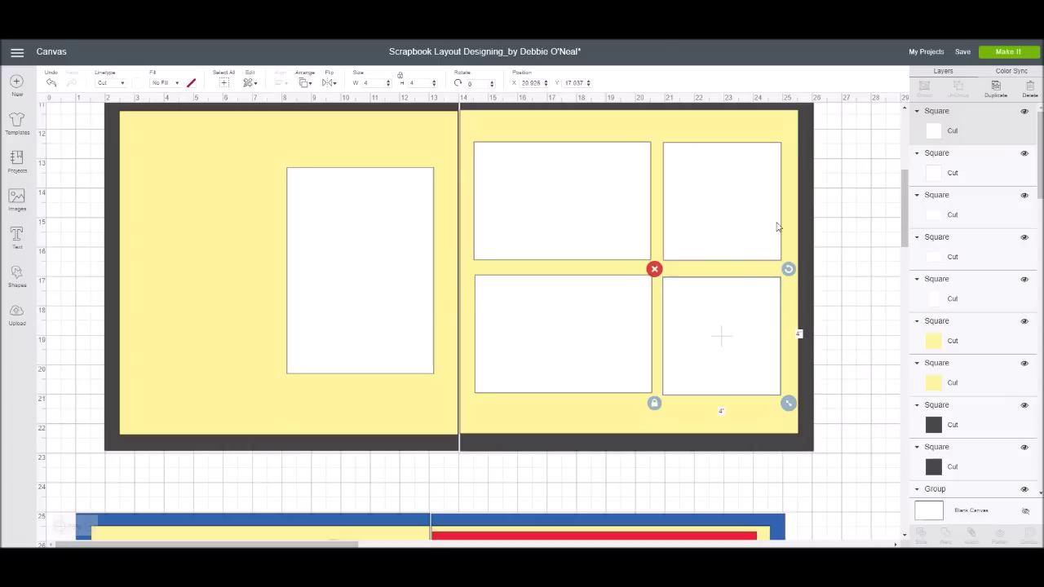
pyautogui.scroll(2, 861, 194)
pyautogui.scroll(-1, 836, 194)
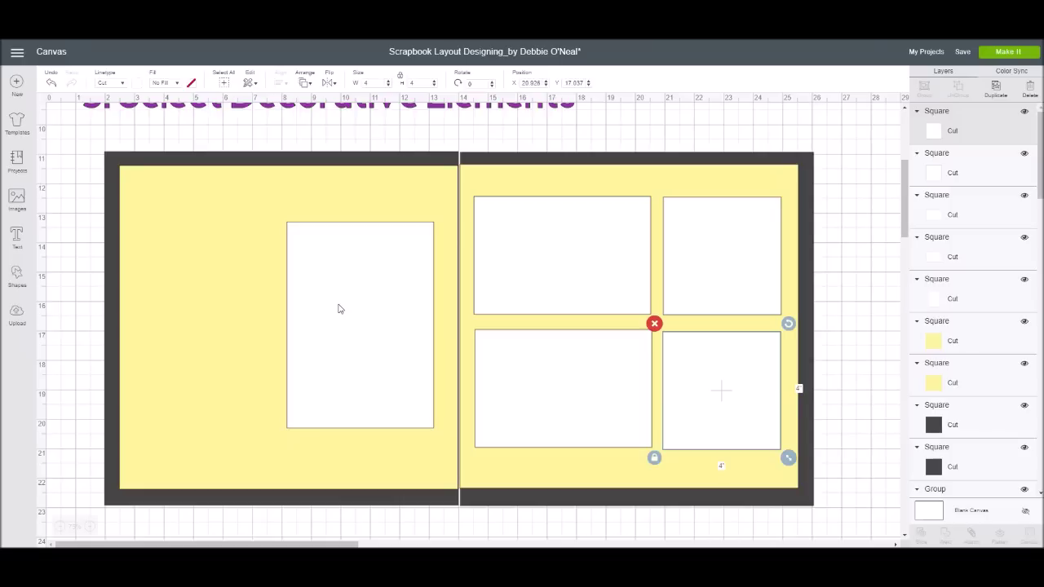
pyautogui.click(857, 138)
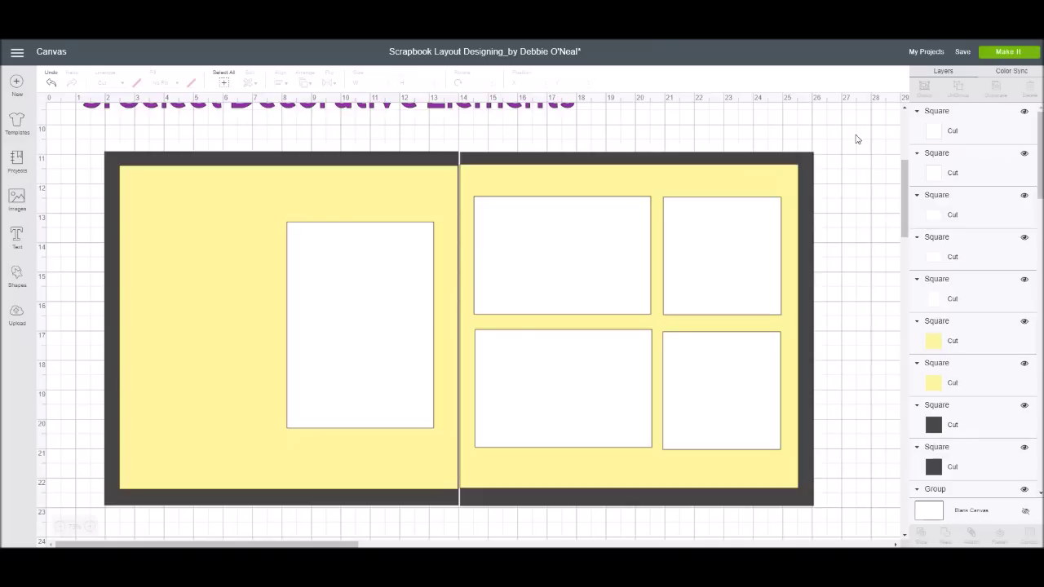
# Search the image library for "happy birthday"
pyautogui.scroll(-1, 858, 143)
pyautogui.scroll(1, 860, 144)
pyautogui.click(18, 203)
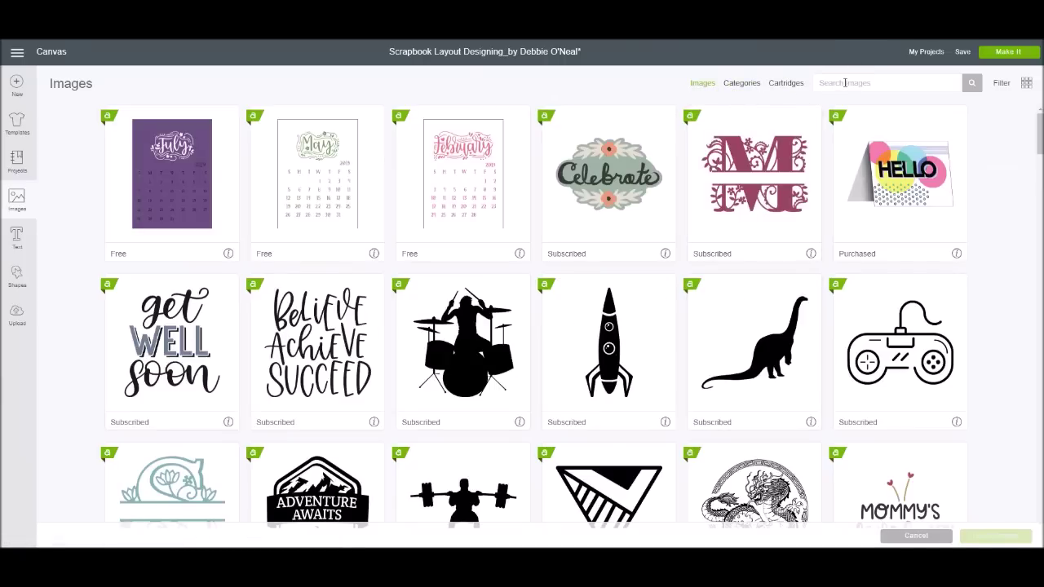
pyautogui.write('happy birthday')
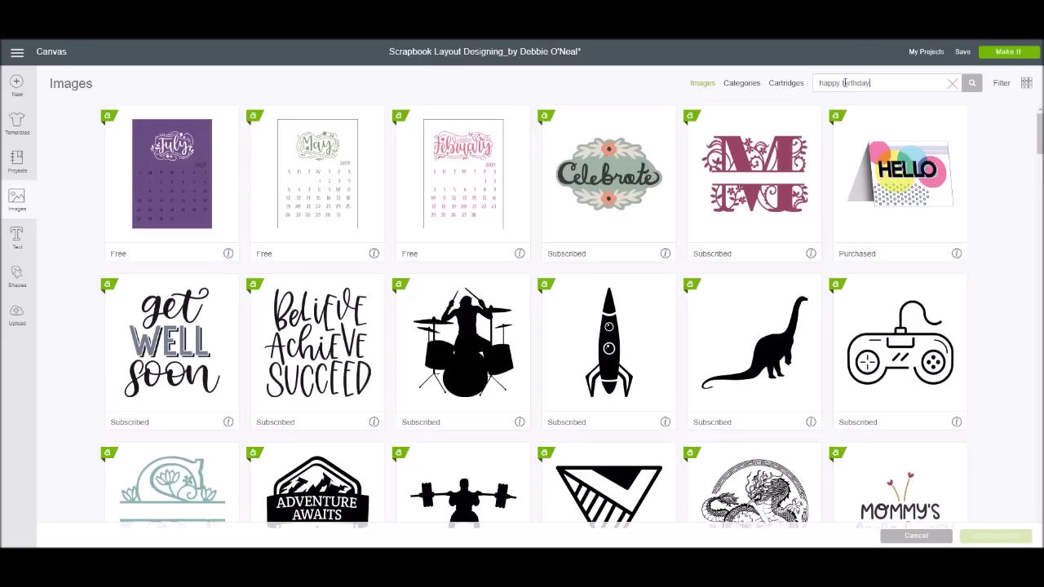
pyautogui.click(973, 85)
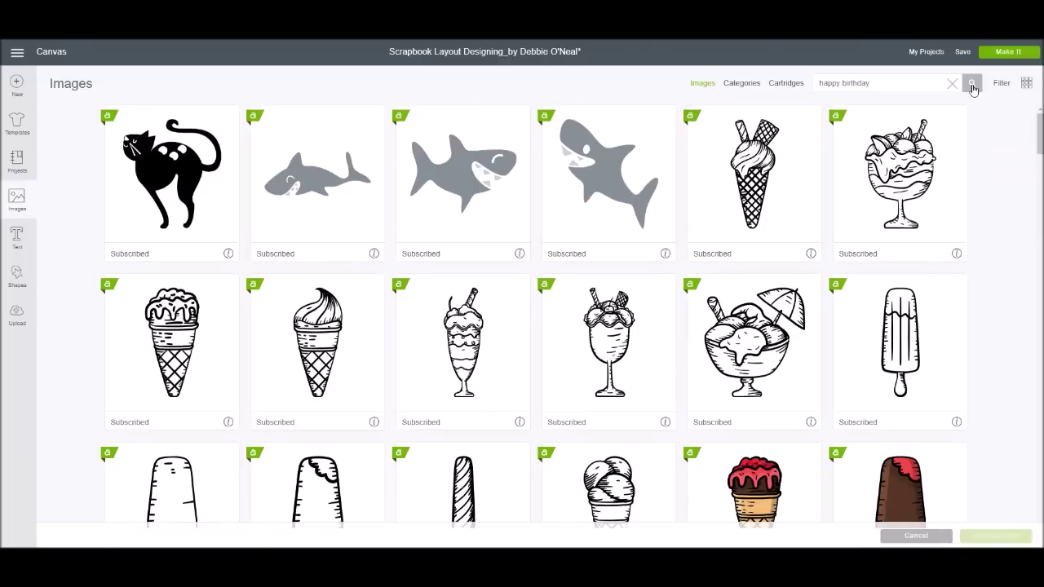
# Look through the happy birthday search results for an image suitable as the layout title
pyautogui.scroll(-10, 866, 202)
pyautogui.scroll(-10, 866, 202)
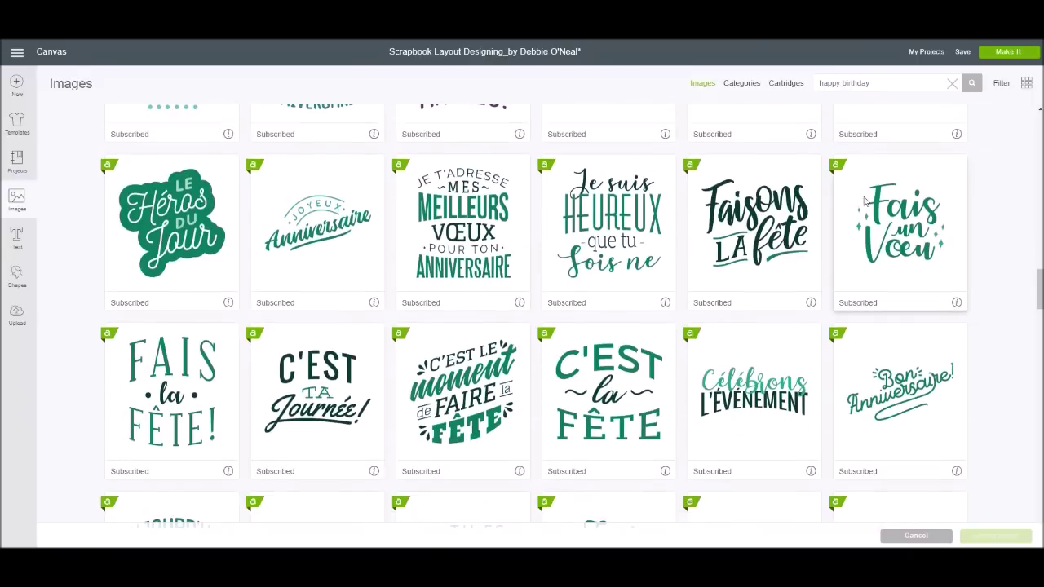
pyautogui.scroll(-10, 867, 202)
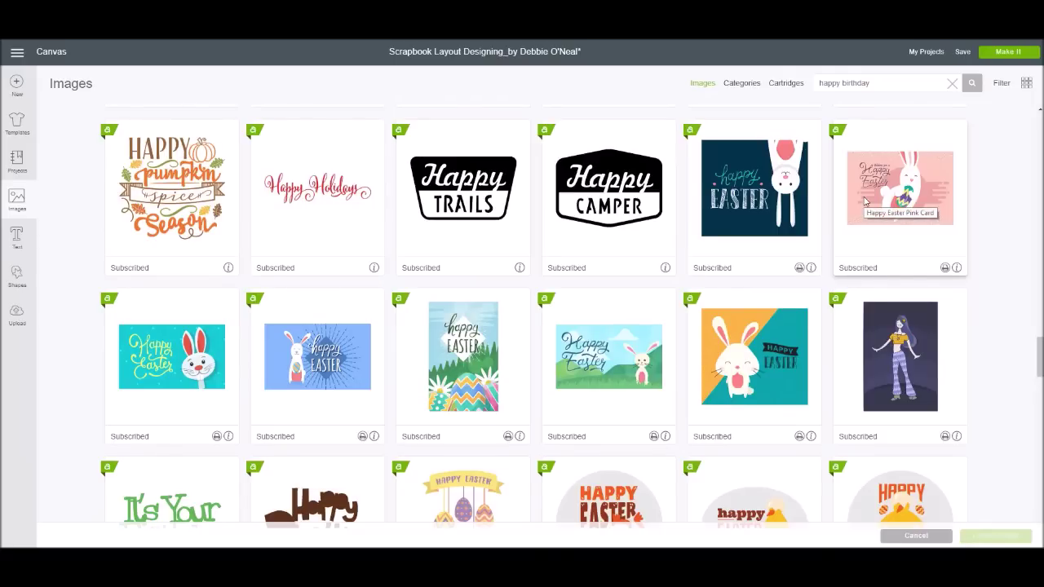
pyautogui.scroll(-5, 889, 234)
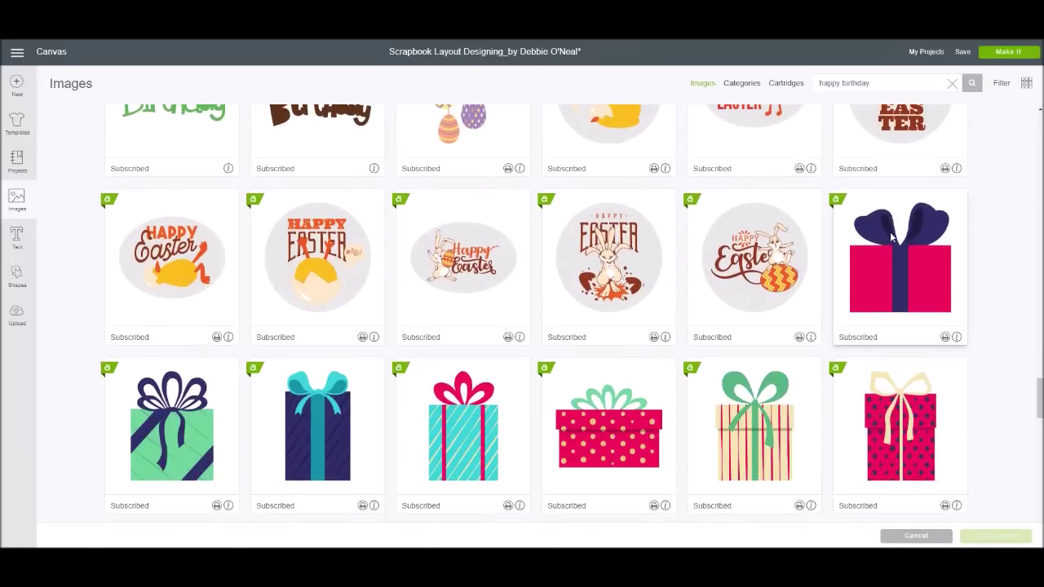
pyautogui.scroll(-7, 891, 237)
pyautogui.scroll(-3, 891, 237)
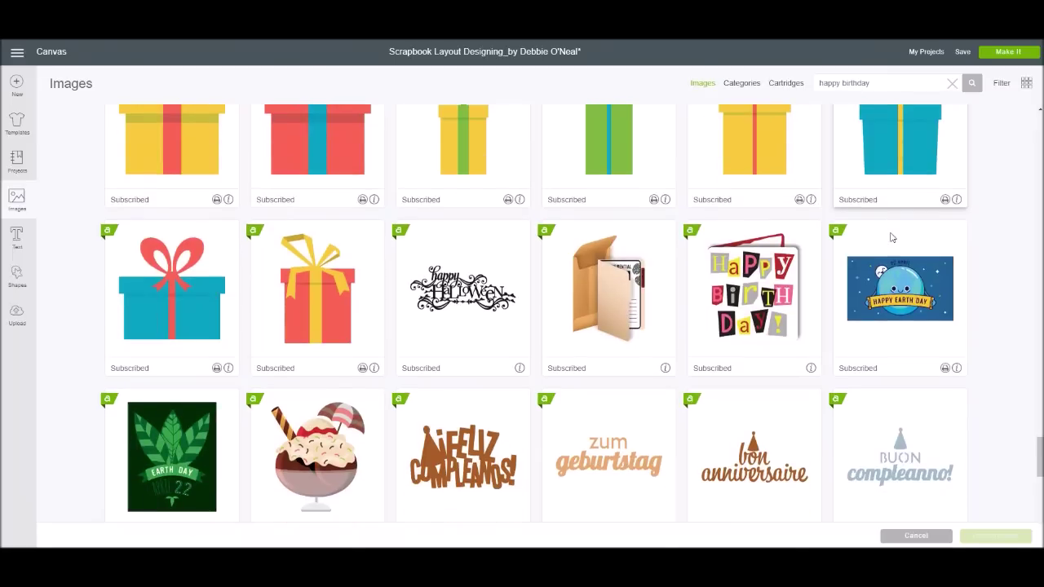
pyautogui.scroll(-1, 891, 238)
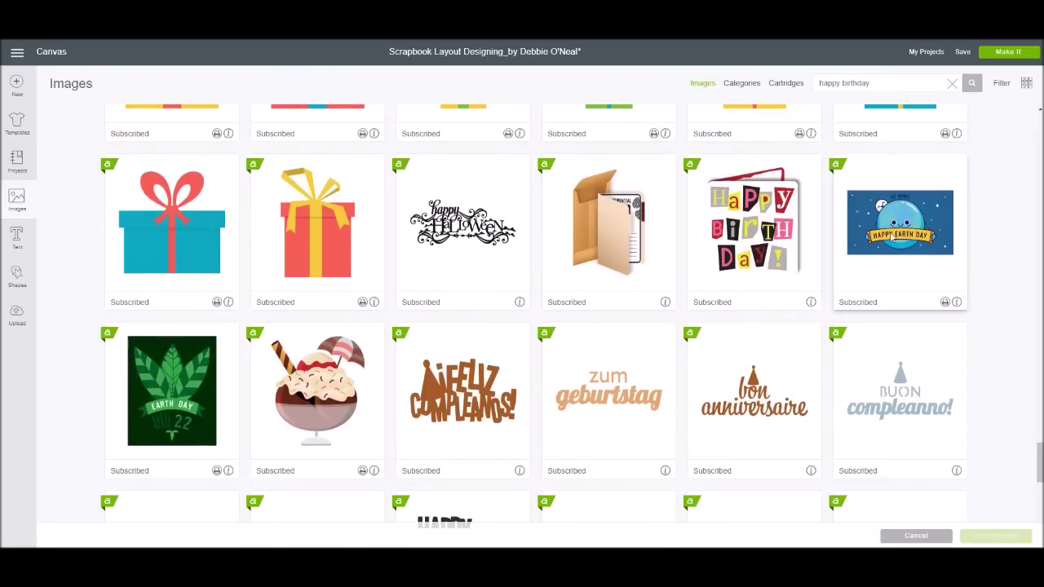
pyautogui.scroll(-5, 892, 236)
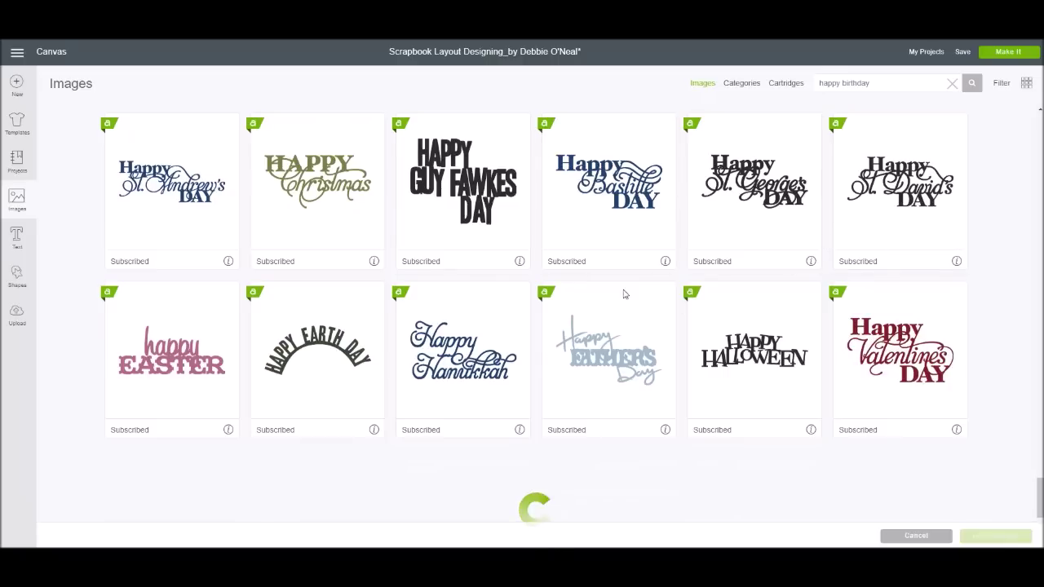
# Clear the image search, browse the image categories and open the Birthday category
pyautogui.click(953, 86)
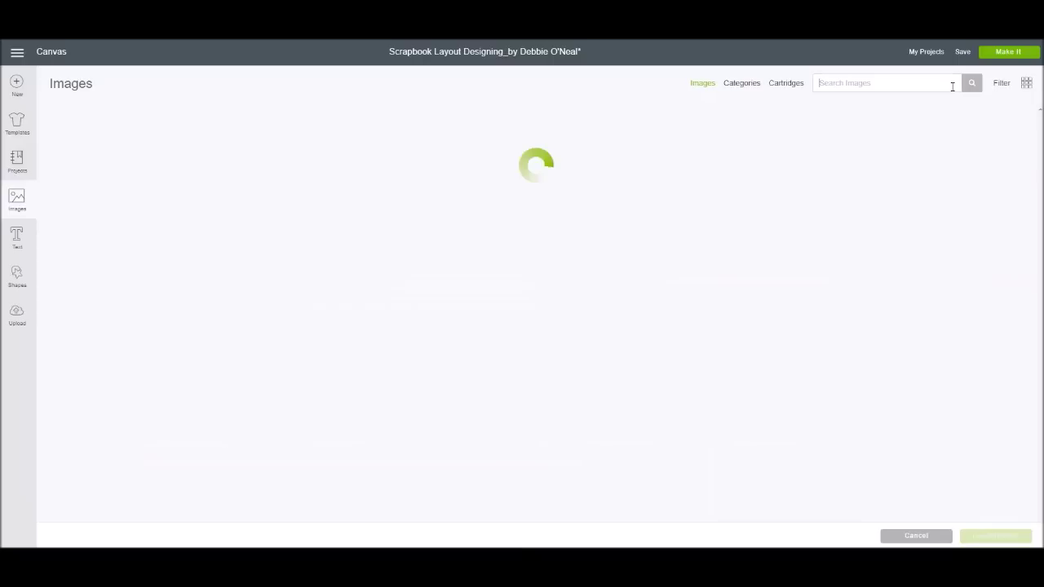
pyautogui.click(733, 90)
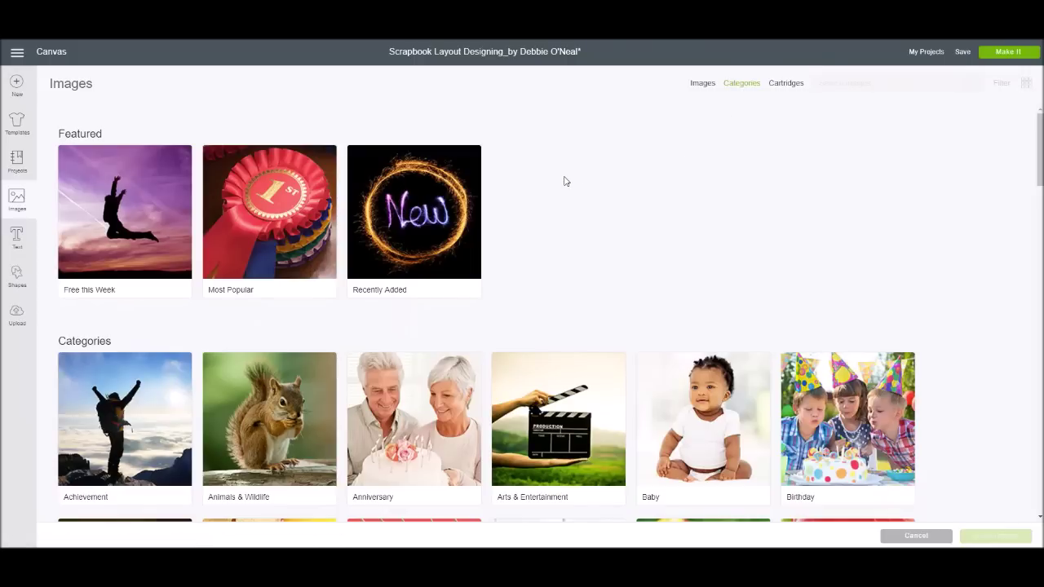
pyautogui.scroll(-3, 566, 181)
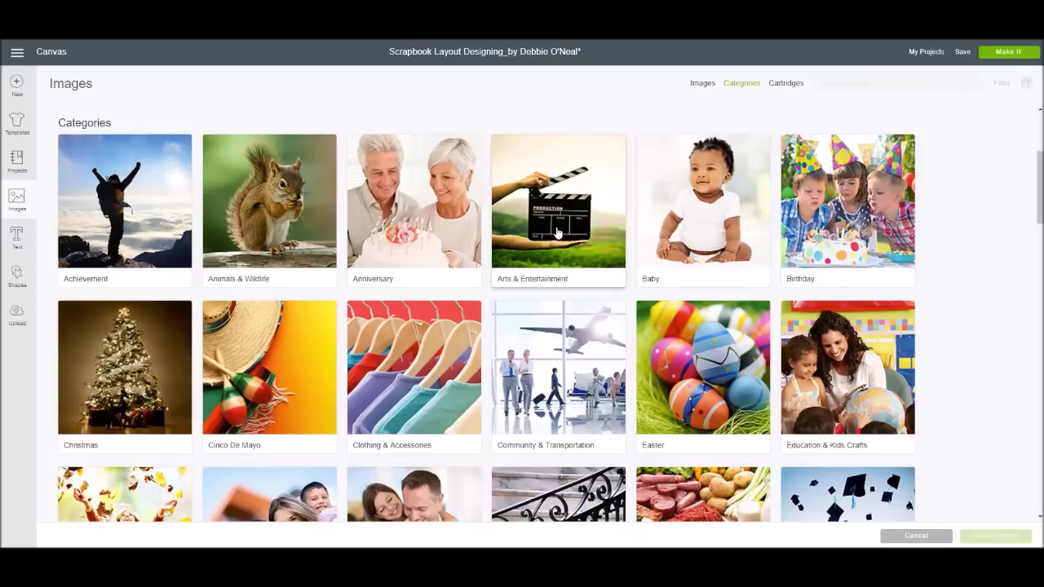
pyautogui.scroll(-5, 557, 233)
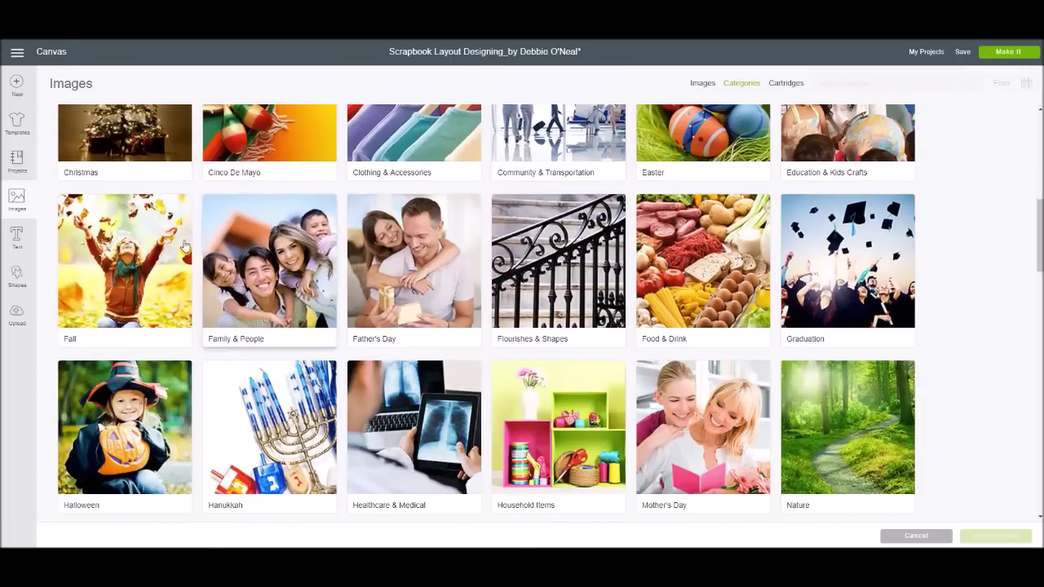
pyautogui.scroll(-4, 498, 302)
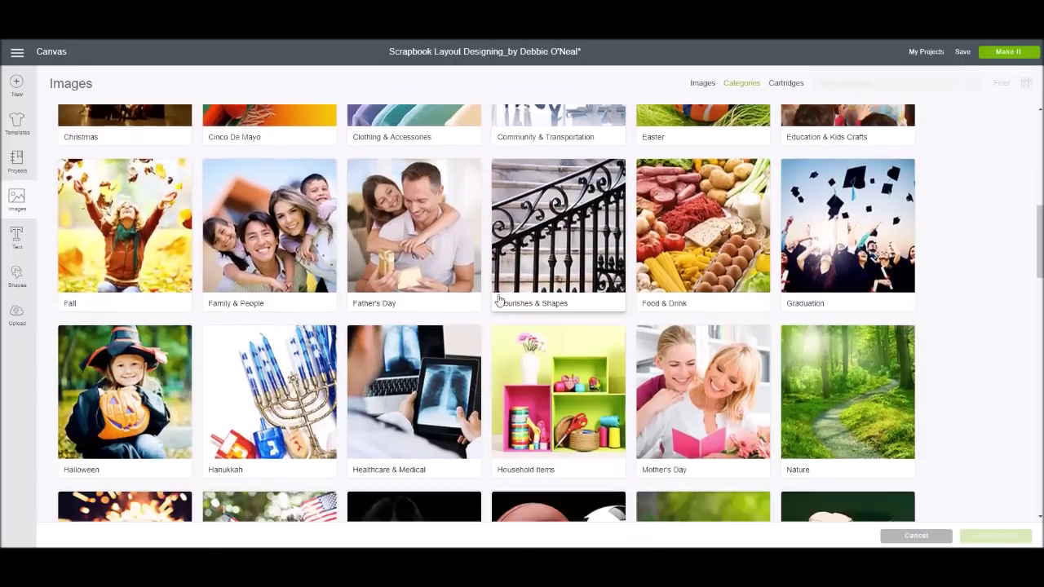
pyautogui.scroll(-4, 499, 300)
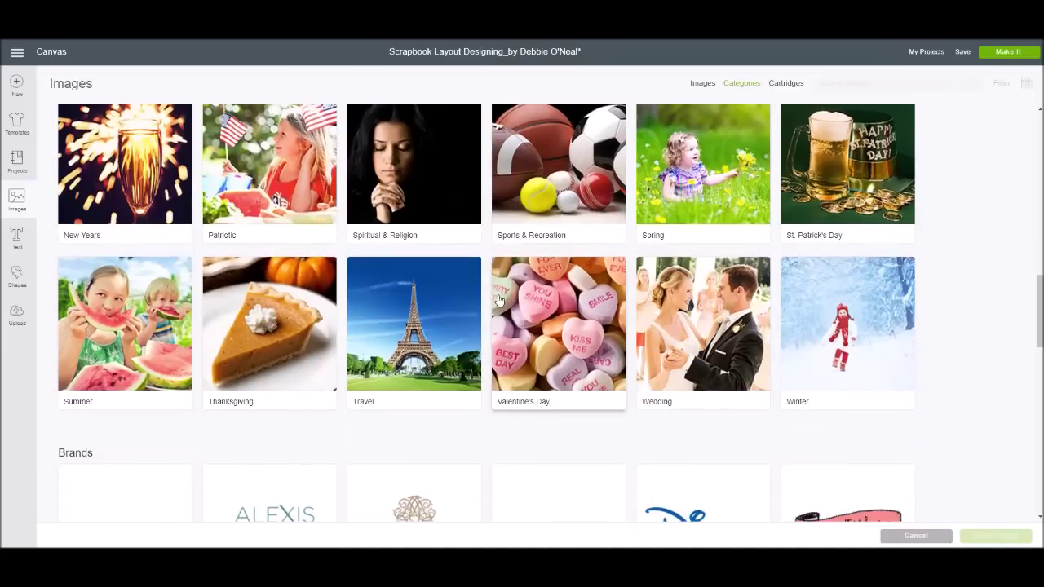
pyautogui.scroll(10, 499, 300)
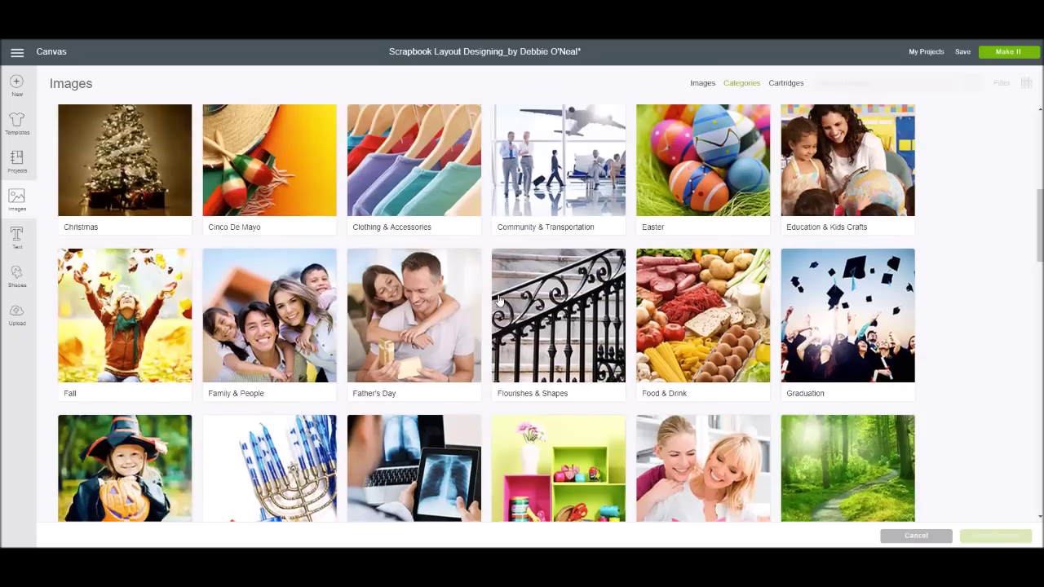
pyautogui.scroll(7, 499, 300)
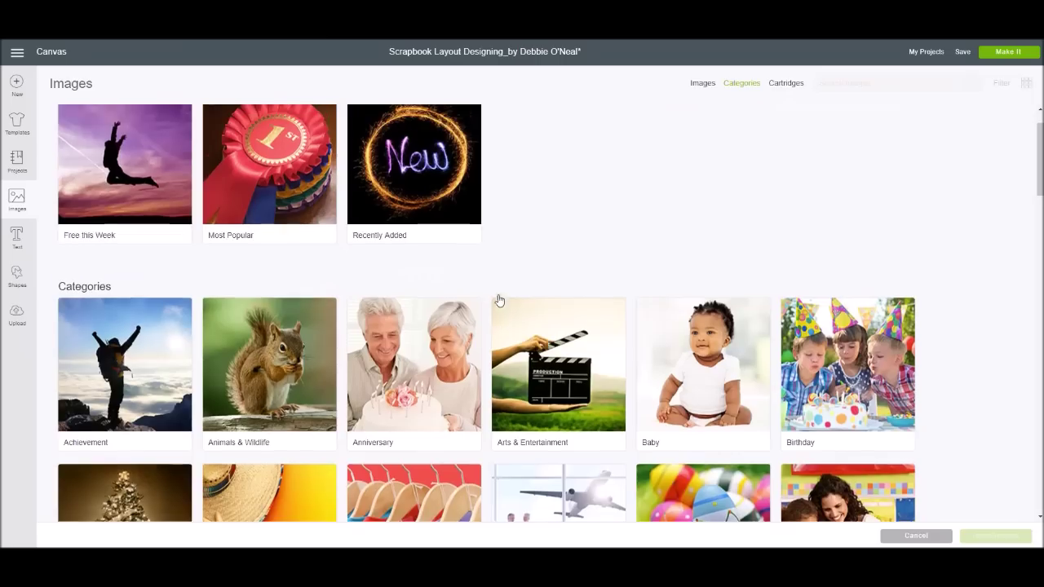
pyautogui.scroll(-3, 610, 366)
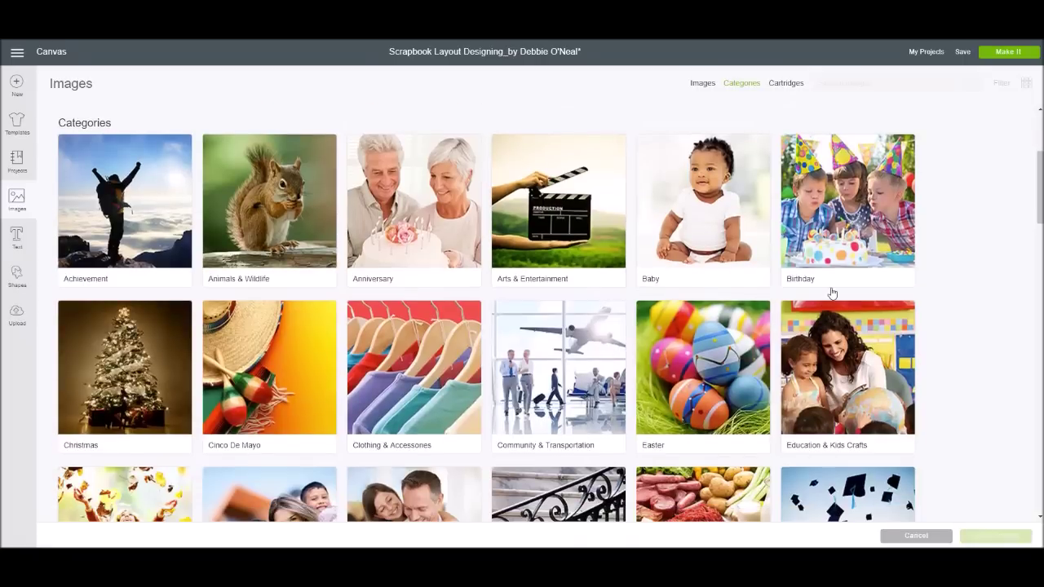
pyautogui.click(830, 234)
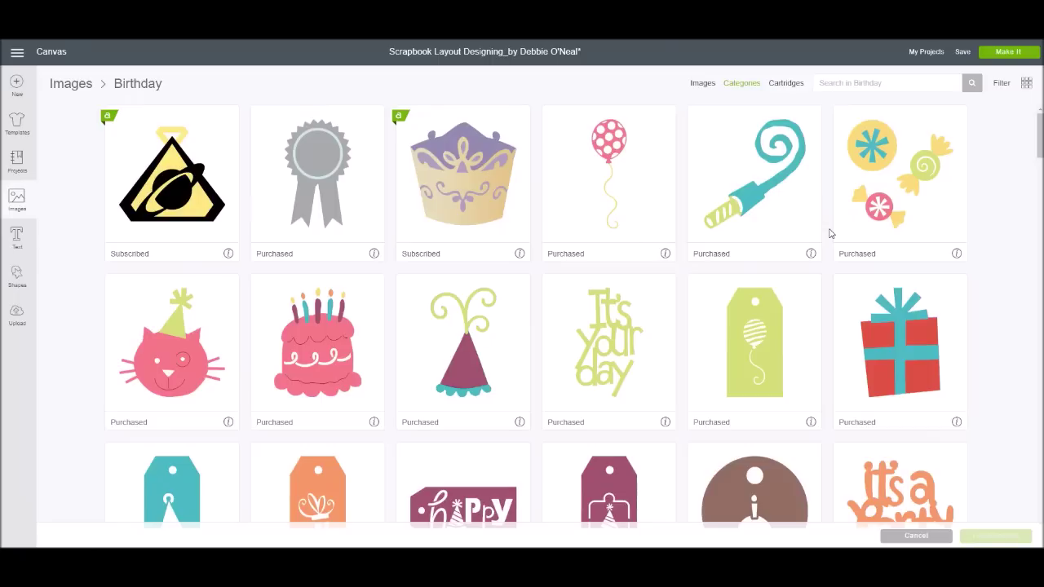
# Look over the Birthday images and filter them by the Phrases type
pyautogui.scroll(-6, 831, 234)
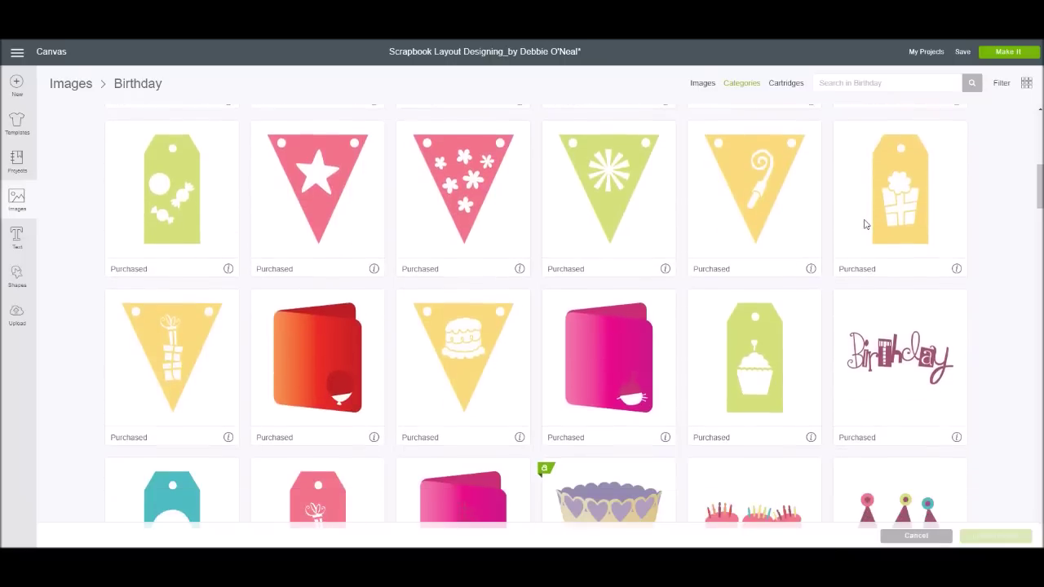
pyautogui.scroll(-8, 865, 225)
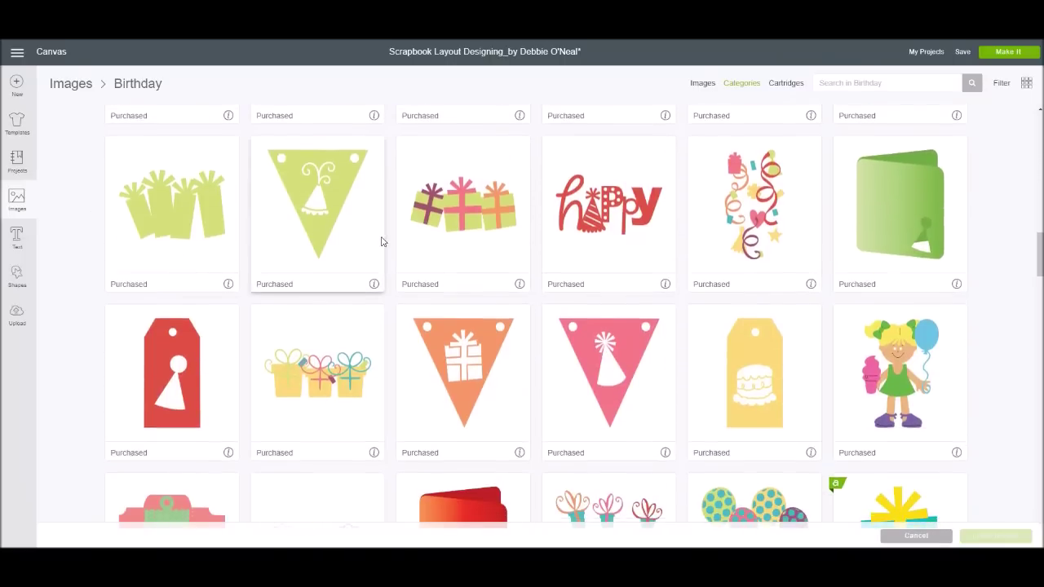
pyautogui.scroll(-2, 381, 241)
pyautogui.scroll(-2, 381, 242)
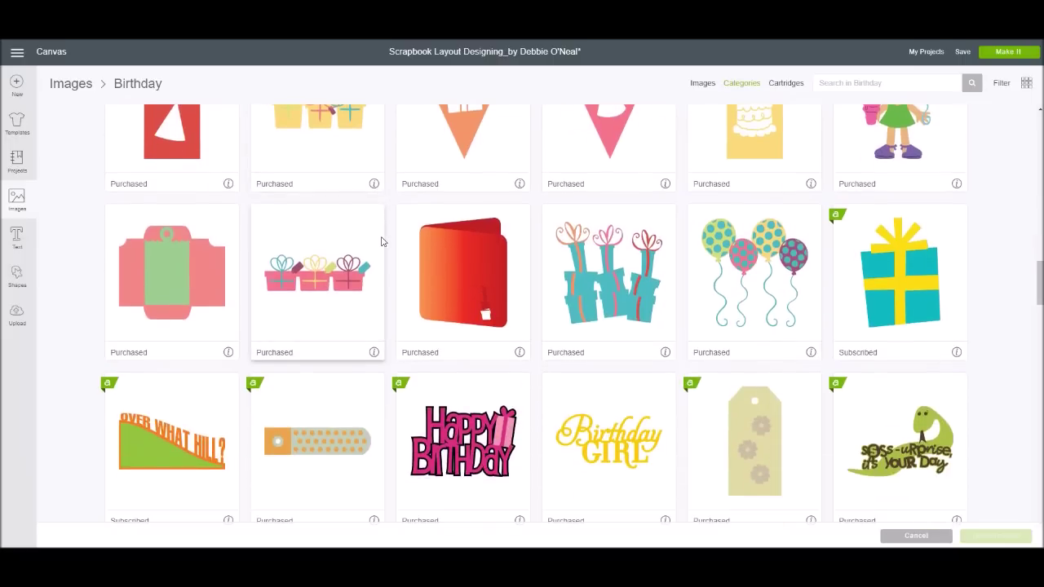
pyautogui.scroll(12, 381, 242)
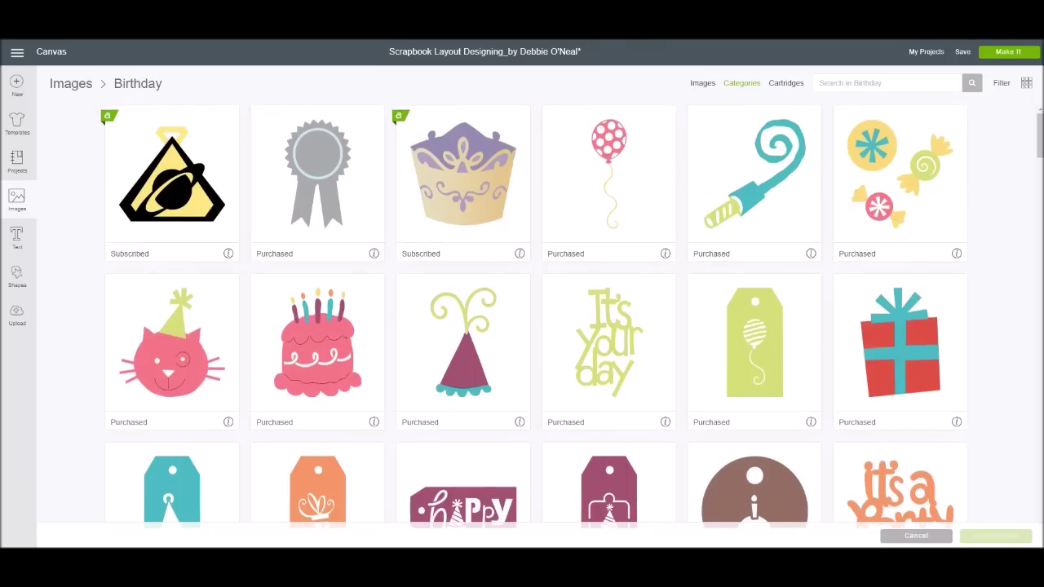
pyautogui.click(1003, 84)
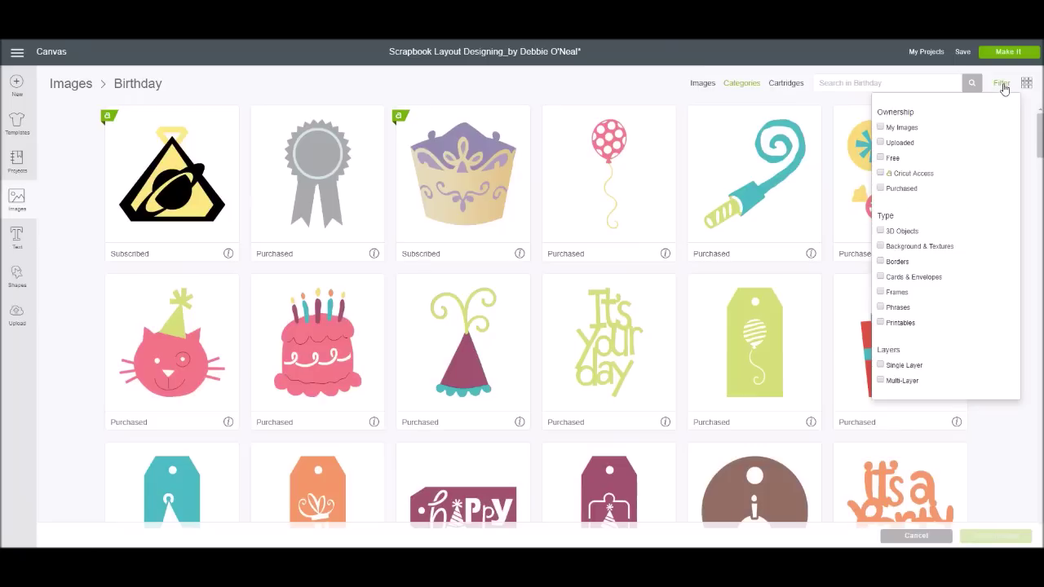
pyautogui.click(881, 308)
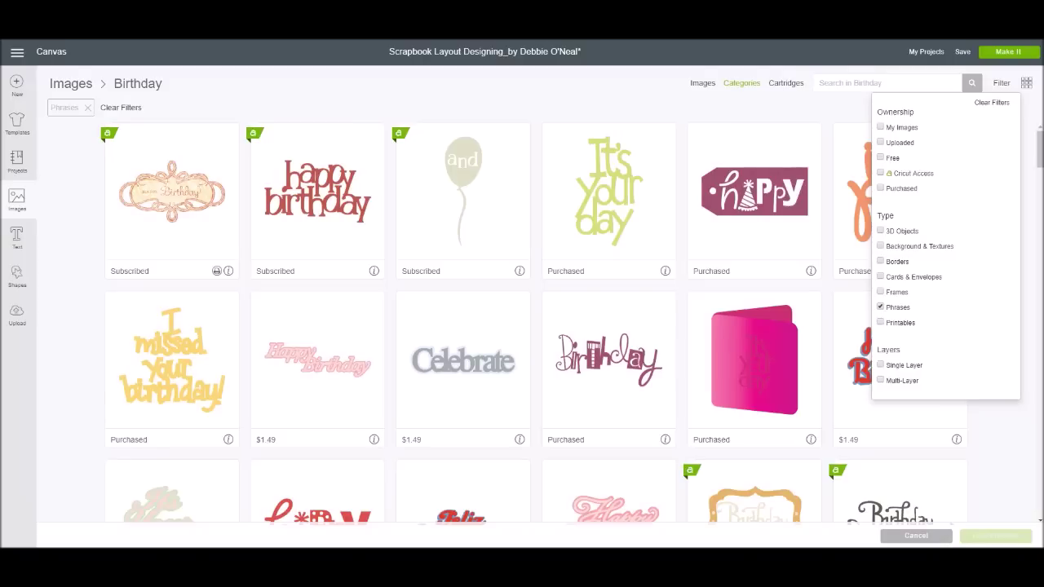
pyautogui.click(575, 95)
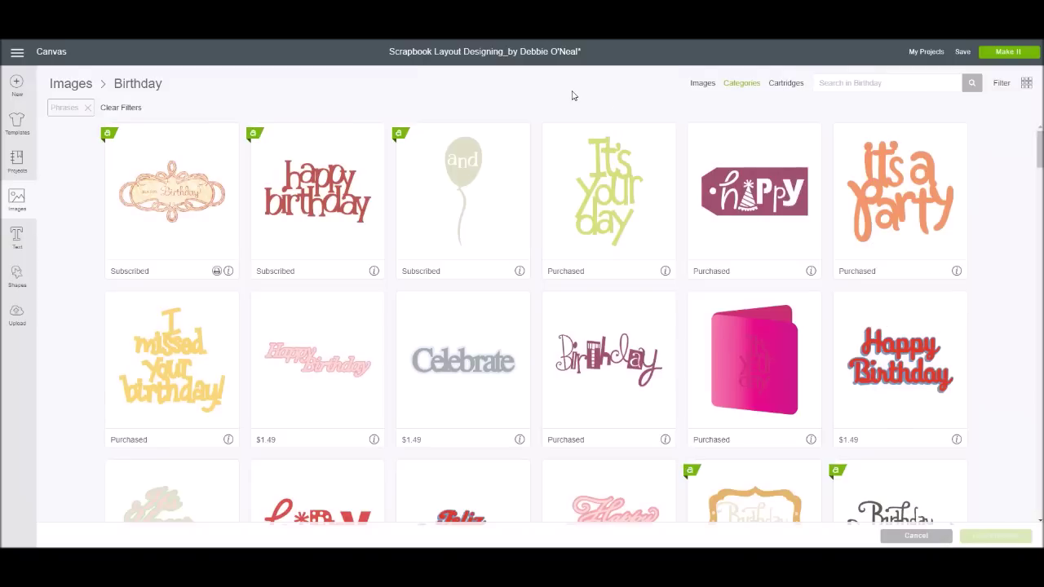
# Check the available image filters and look through the Birthday phrase images for a suitable layout title
pyautogui.click(1004, 84)
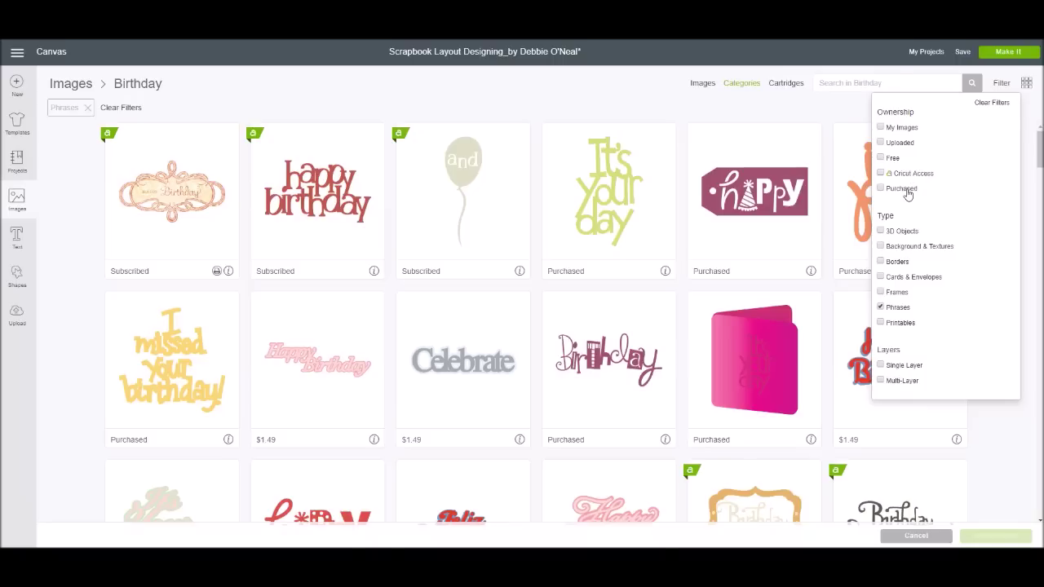
pyautogui.click(593, 97)
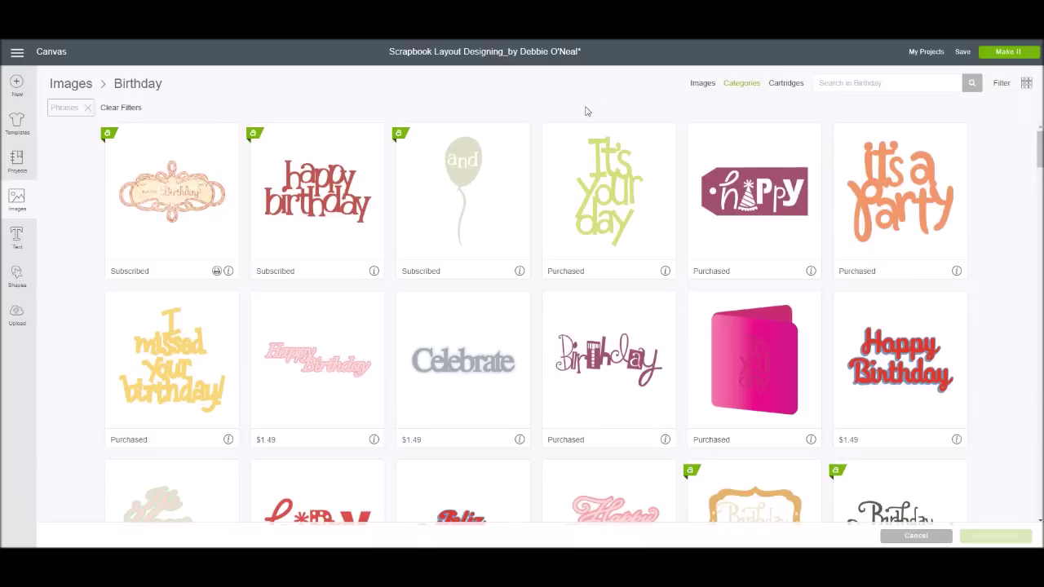
pyautogui.scroll(-3, 554, 221)
pyautogui.scroll(-5, 554, 220)
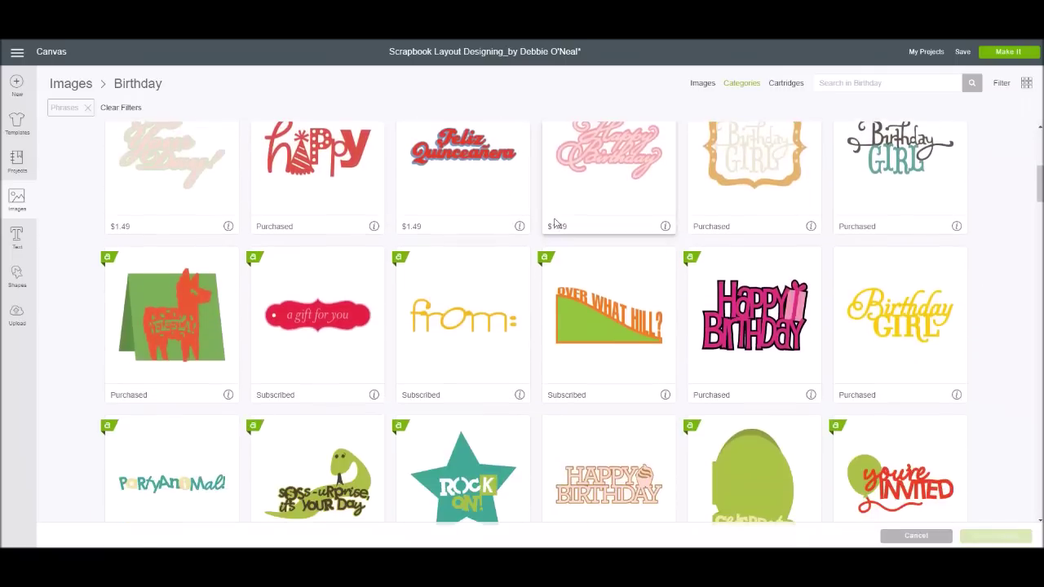
pyautogui.scroll(-4, 555, 222)
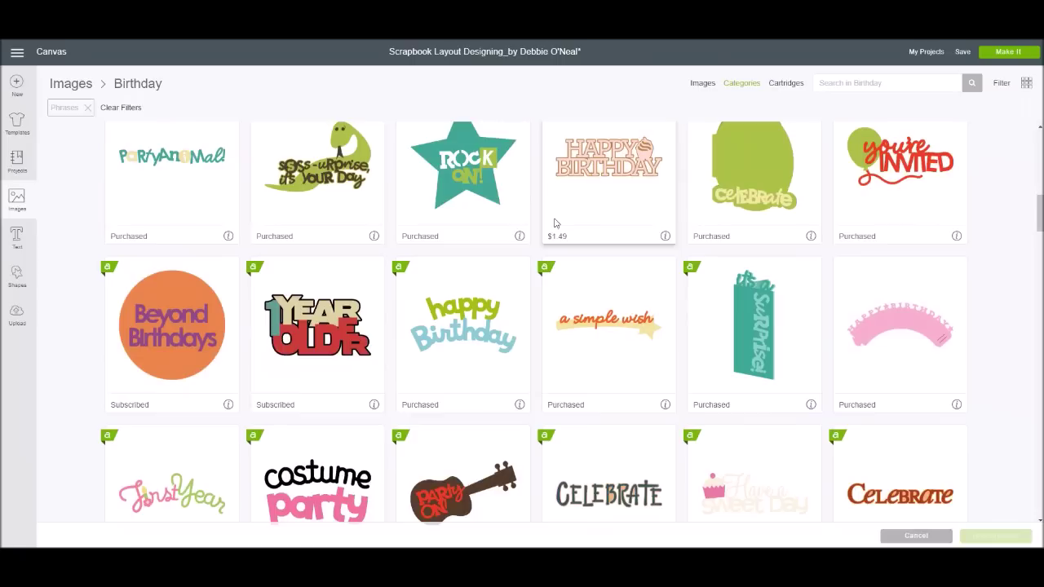
pyautogui.scroll(-2, 555, 222)
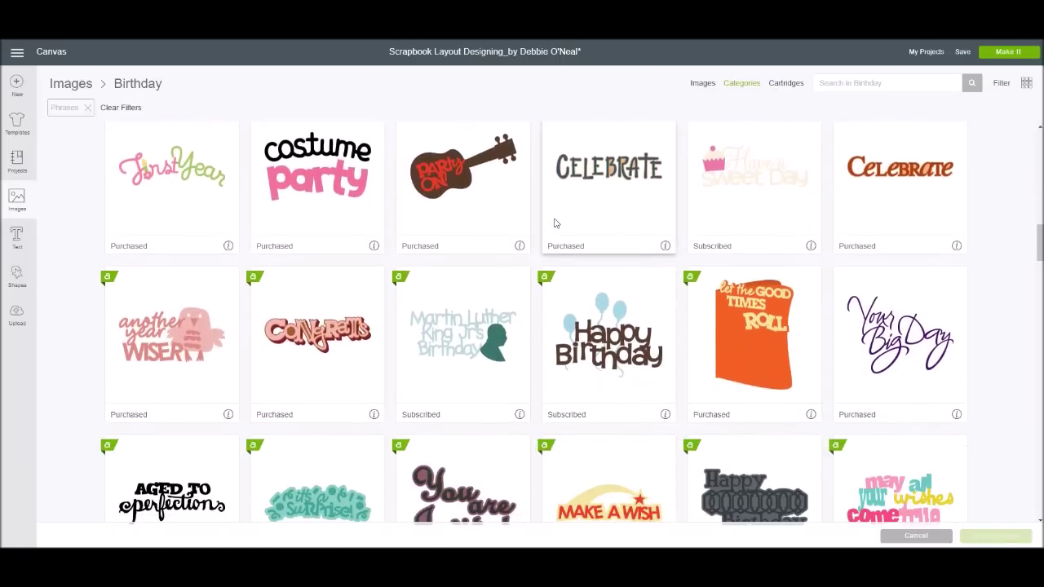
pyautogui.scroll(-1, 555, 222)
pyautogui.scroll(-1, 555, 222)
pyautogui.scroll(-7, 554, 222)
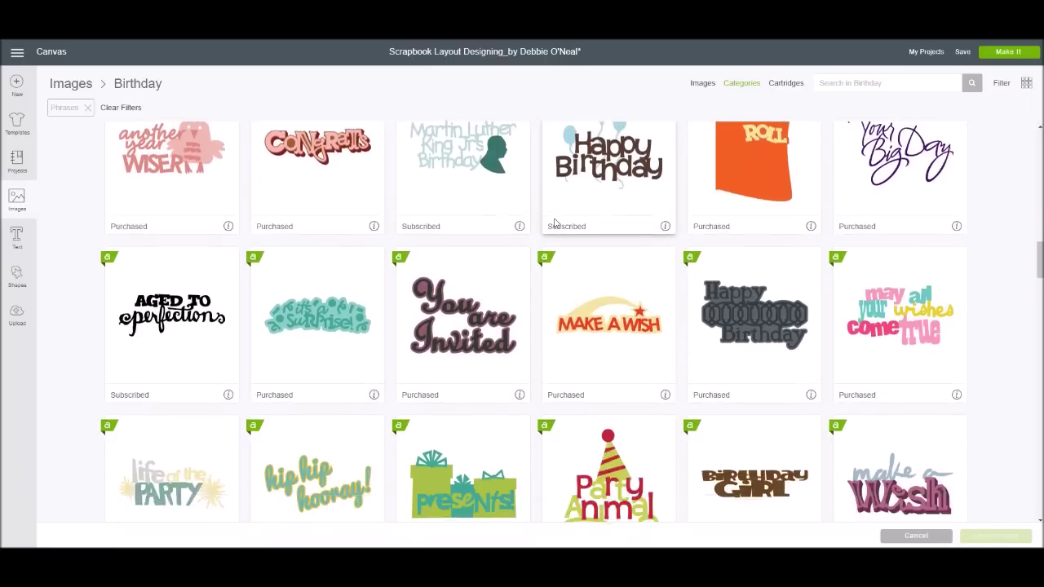
pyautogui.scroll(-1, 555, 221)
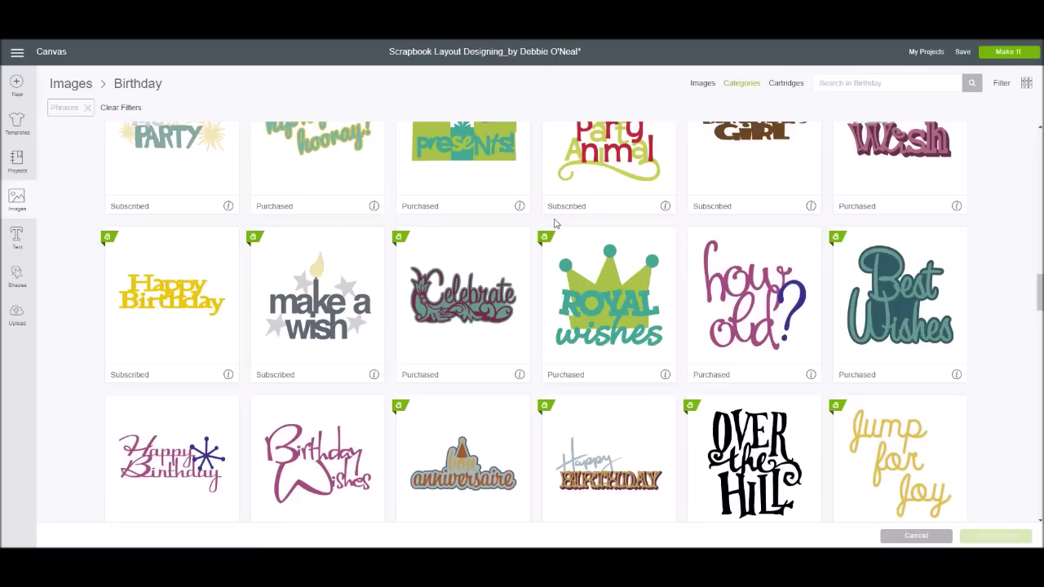
pyautogui.scroll(-3, 640, 258)
pyautogui.scroll(-10, 631, 258)
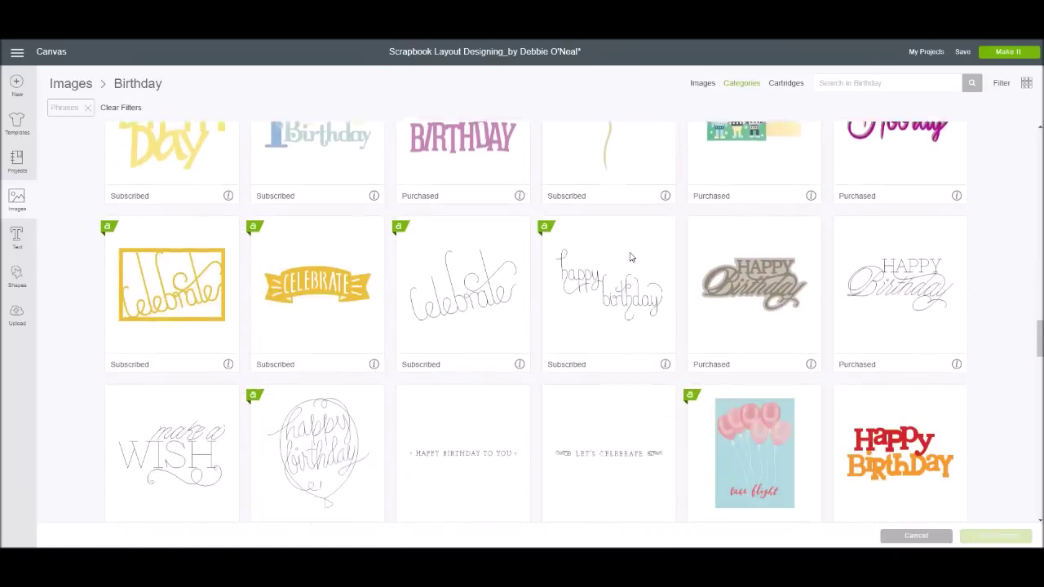
pyautogui.scroll(-8, 631, 257)
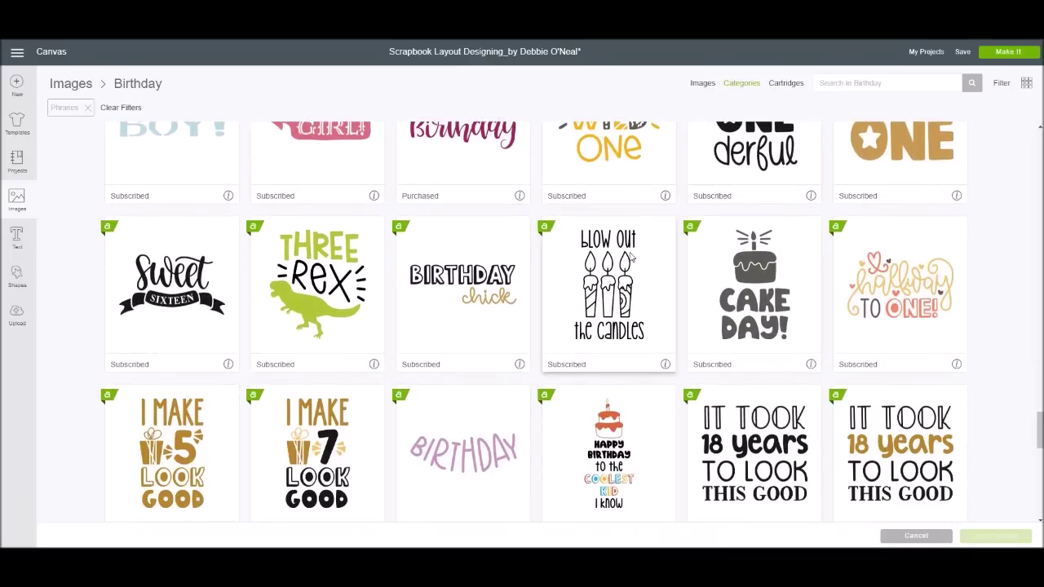
pyautogui.scroll(-2, 630, 258)
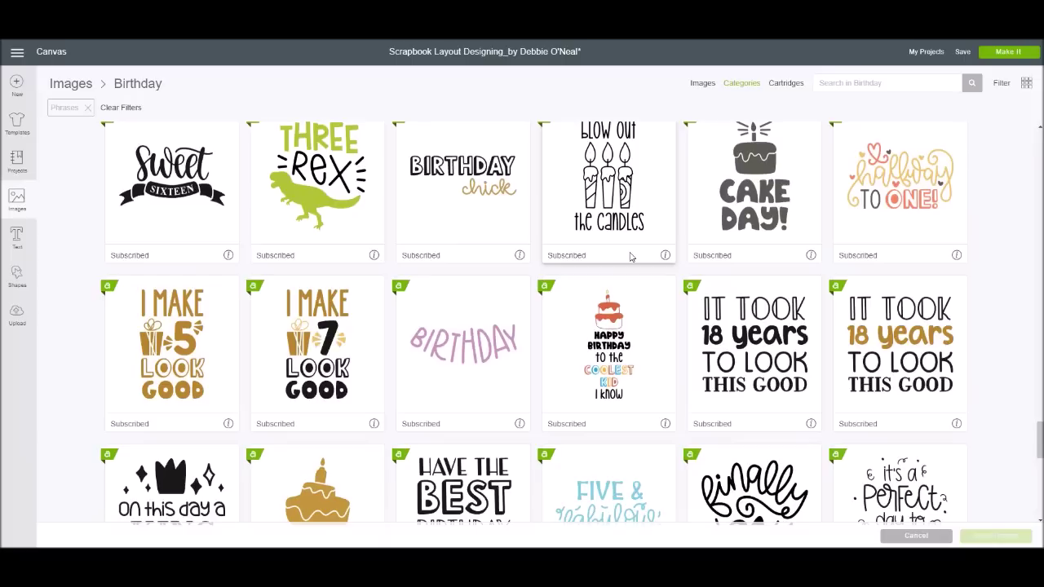
pyautogui.scroll(-4, 631, 258)
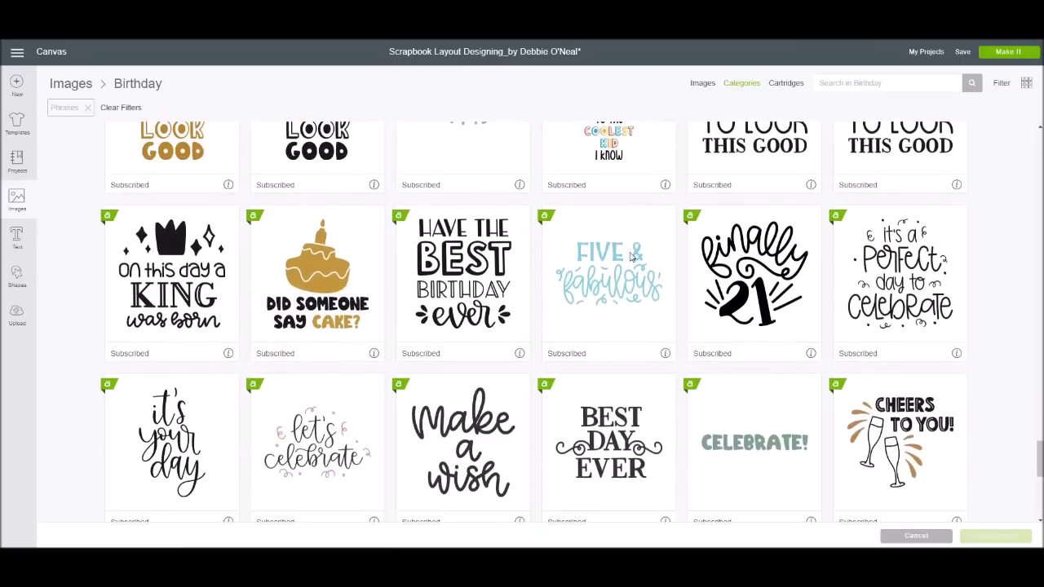
pyautogui.scroll(-1, 631, 257)
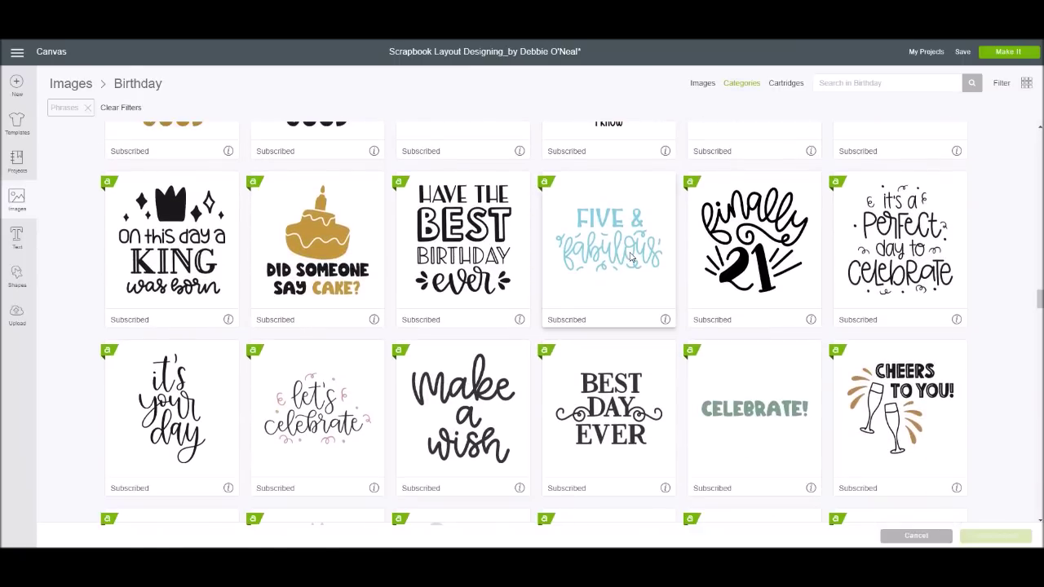
pyautogui.scroll(-5, 481, 249)
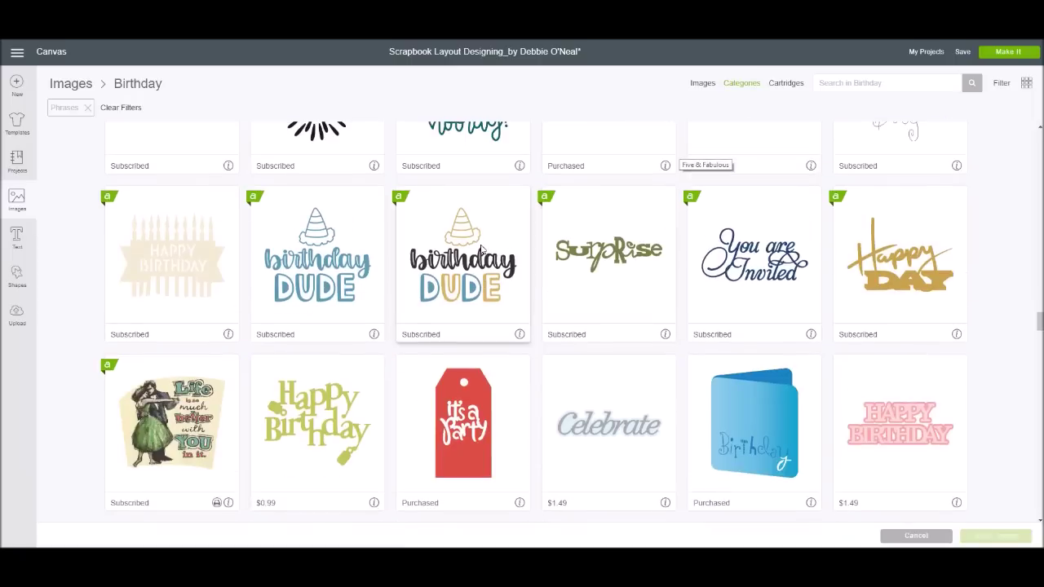
pyautogui.scroll(-10, 481, 249)
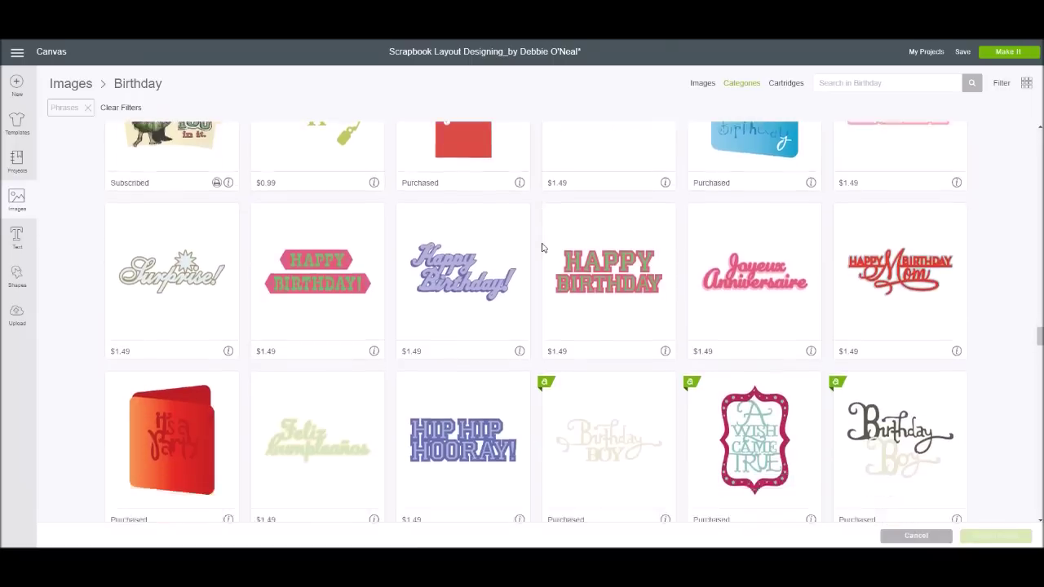
pyautogui.scroll(-12, 543, 248)
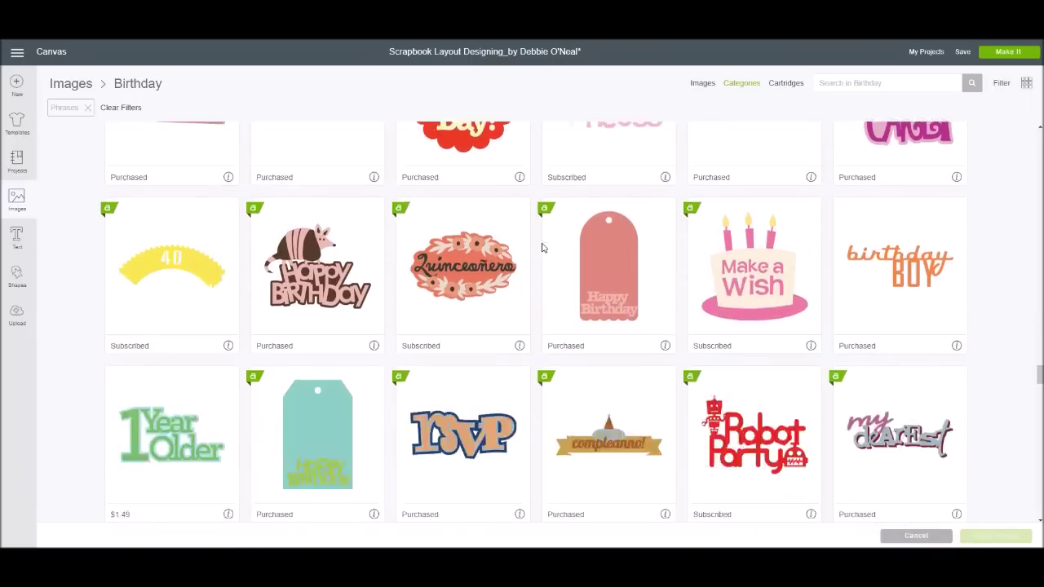
pyautogui.scroll(-15, 542, 248)
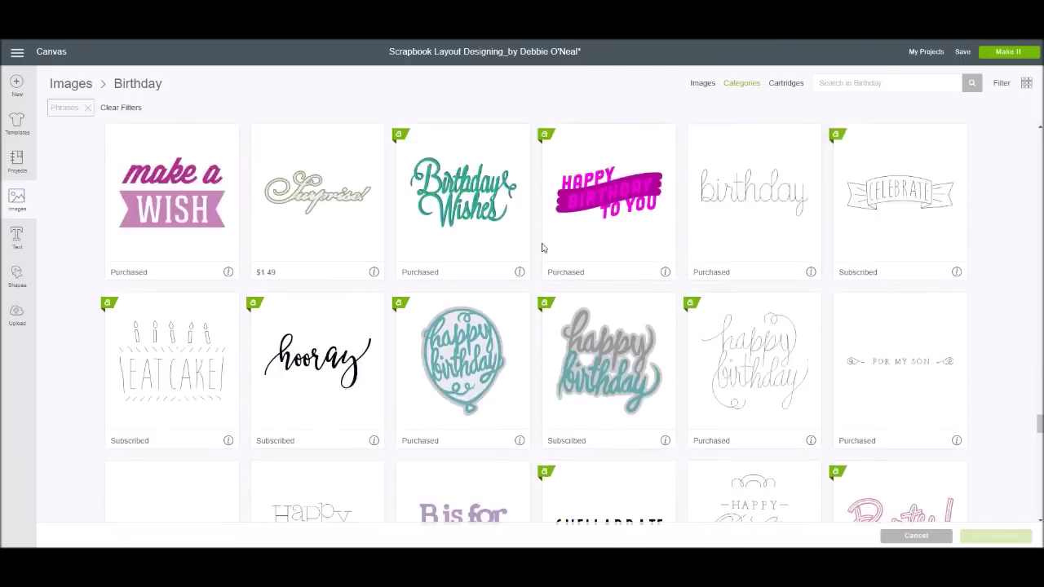
pyautogui.scroll(-8, 542, 248)
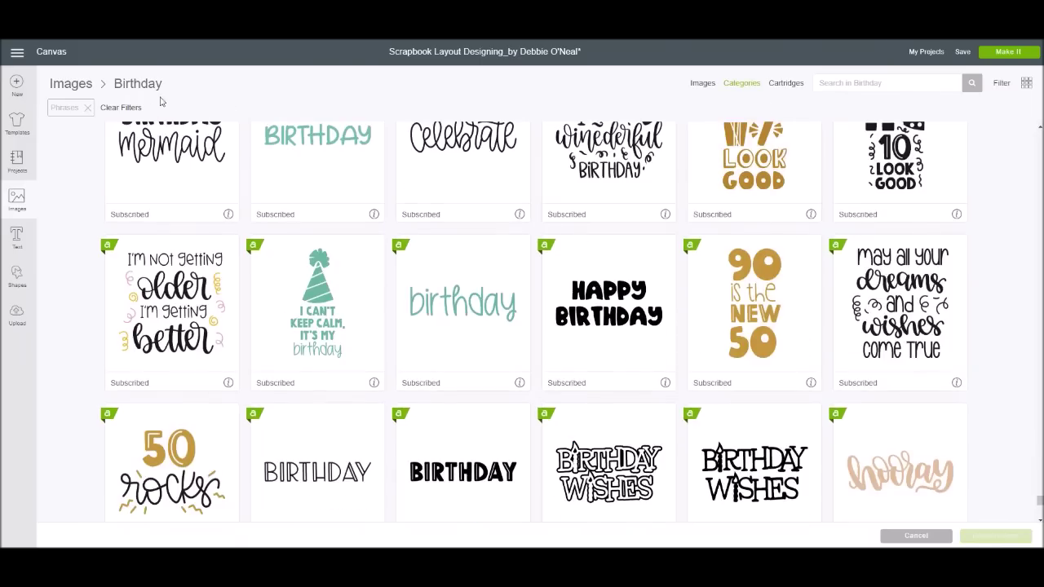
pyautogui.scroll(-2, 790, 126)
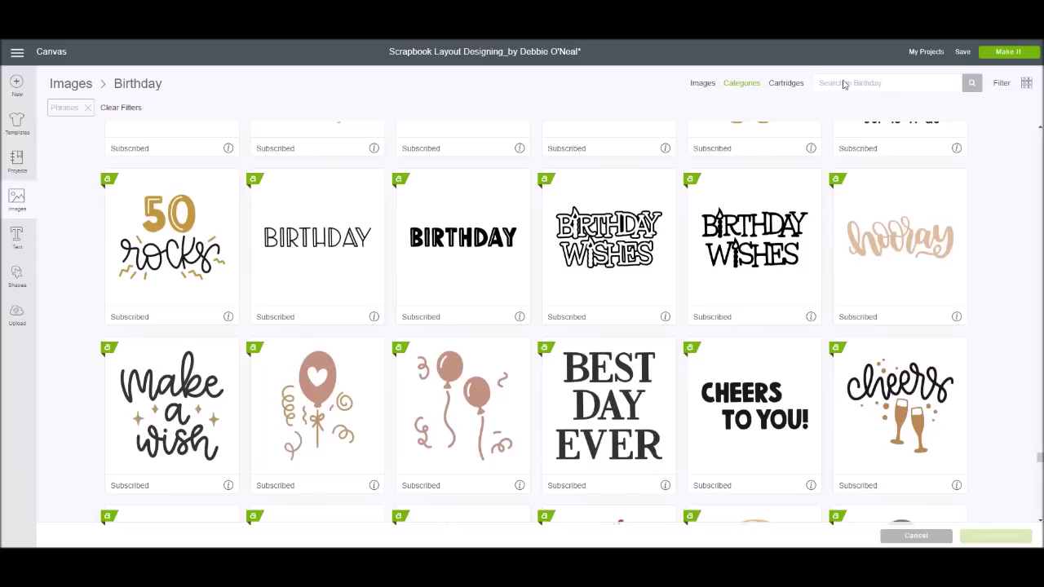
# Search the Birthday category for "7" and insert the black-and-gold "I Make 7 Look Good" image
pyautogui.click(843, 82)
pyautogui.click(861, 85)
pyautogui.scroll(-2, 861, 84)
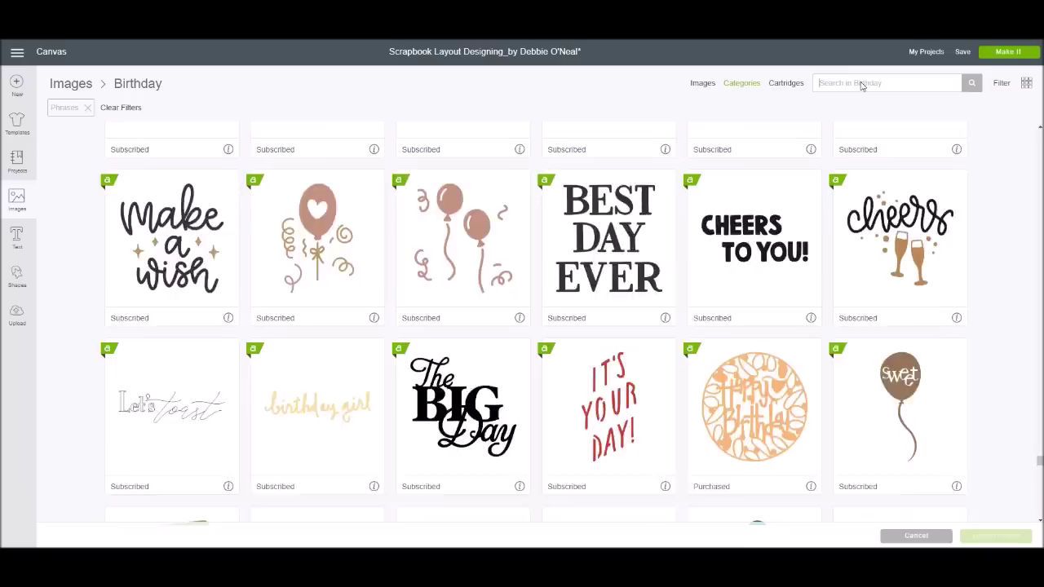
pyautogui.scroll(-3, 861, 85)
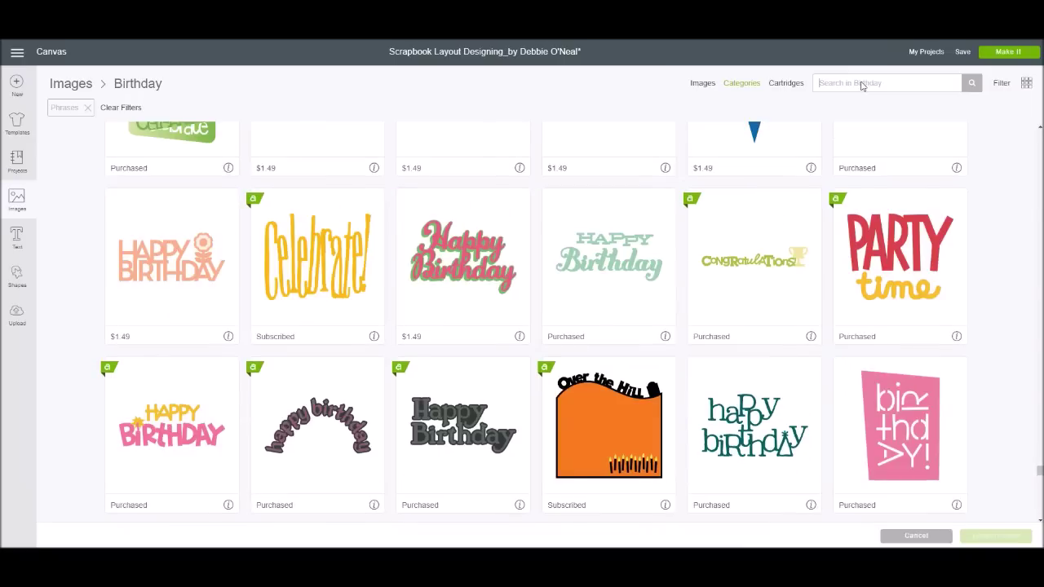
pyautogui.write('7')
pyautogui.press('Return')
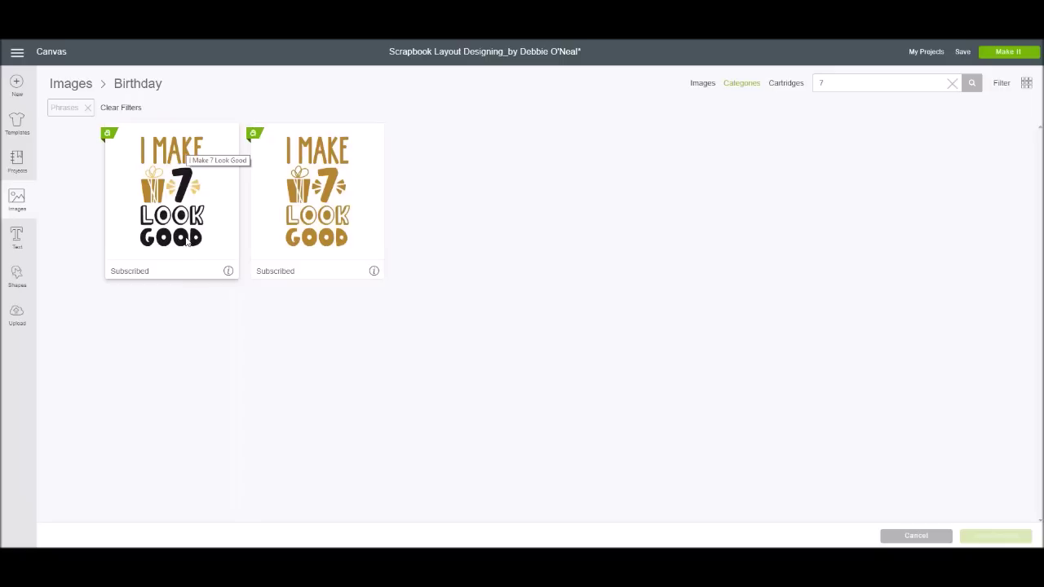
pyautogui.click(187, 128)
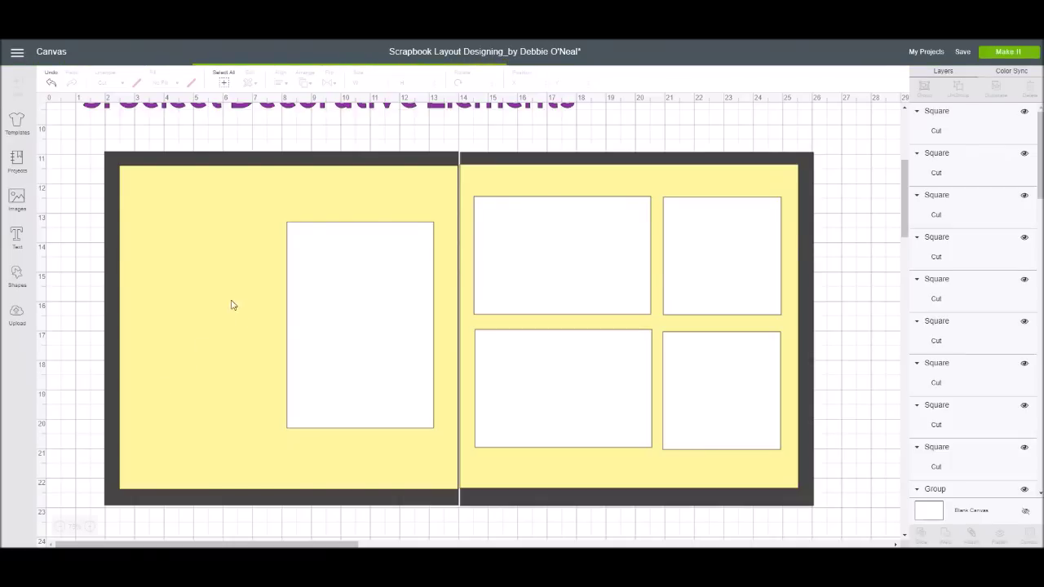
# Enlarge the "I Make 7 Look Good" title to about 3.7 × 6.15 inches on the first page and lower the tall white placeholder beside it
pyautogui.scroll(-3, 249, 413)
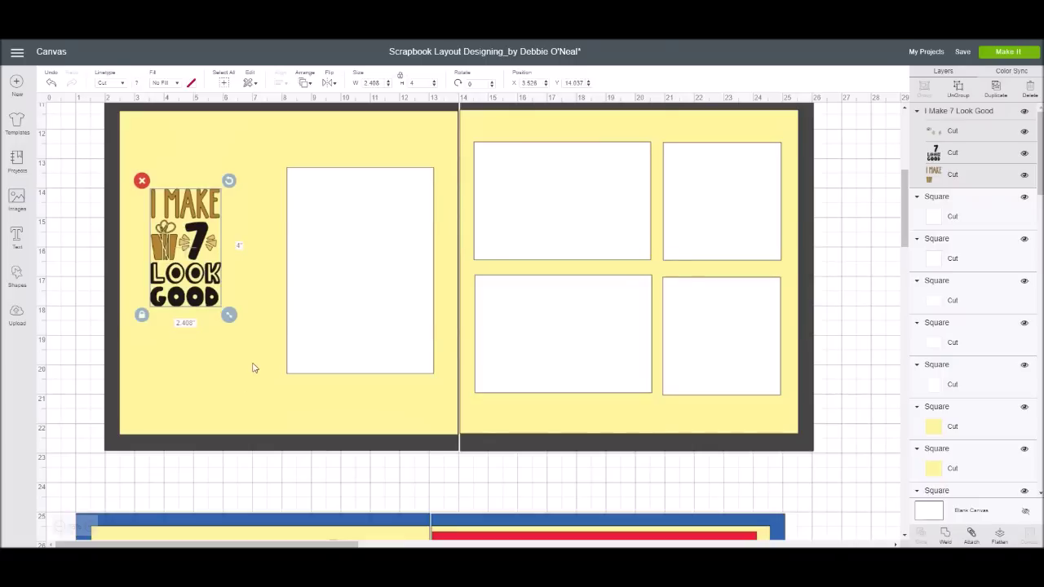
pyautogui.scroll(1, 253, 368)
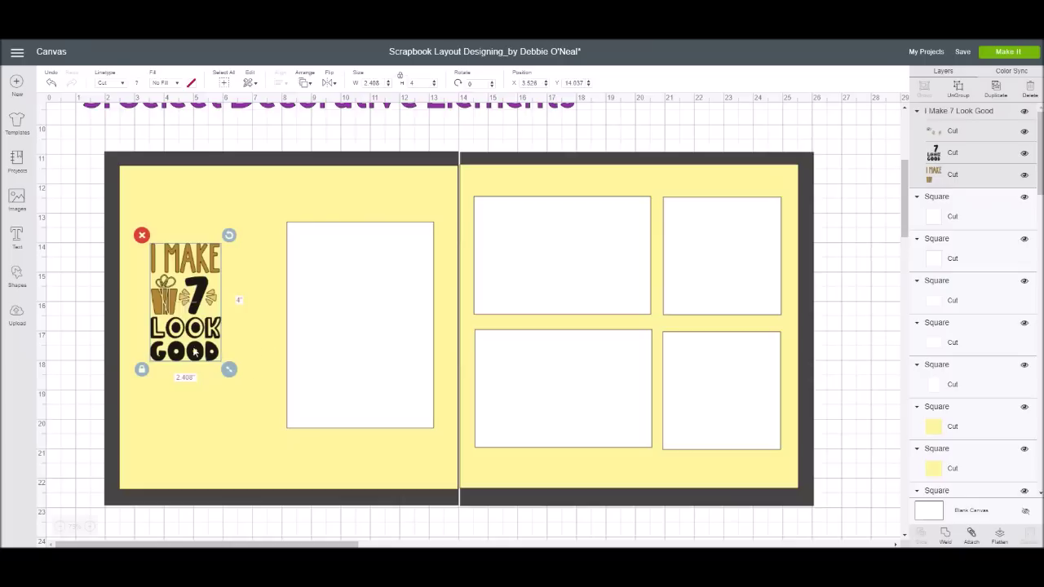
pyautogui.moveTo(229, 369); pyautogui.dragTo(287, 432)
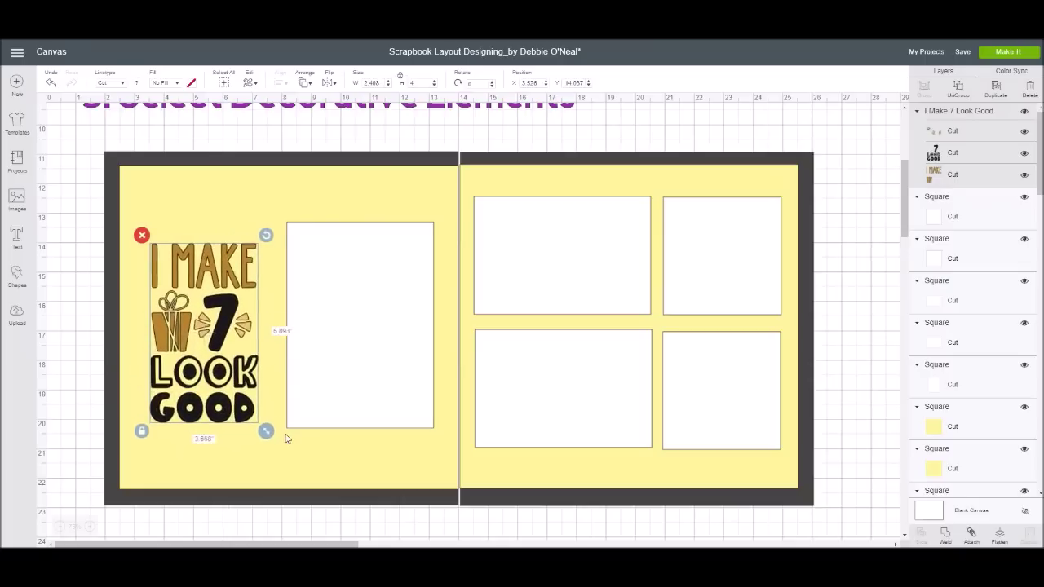
pyautogui.moveTo(227, 347); pyautogui.dragTo(230, 347)
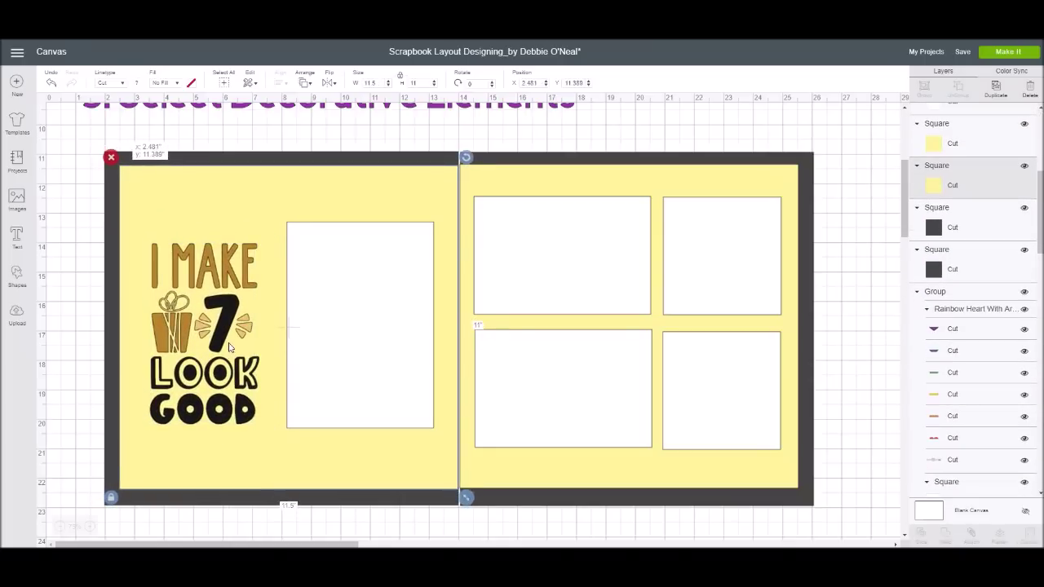
pyautogui.click(72, 374)
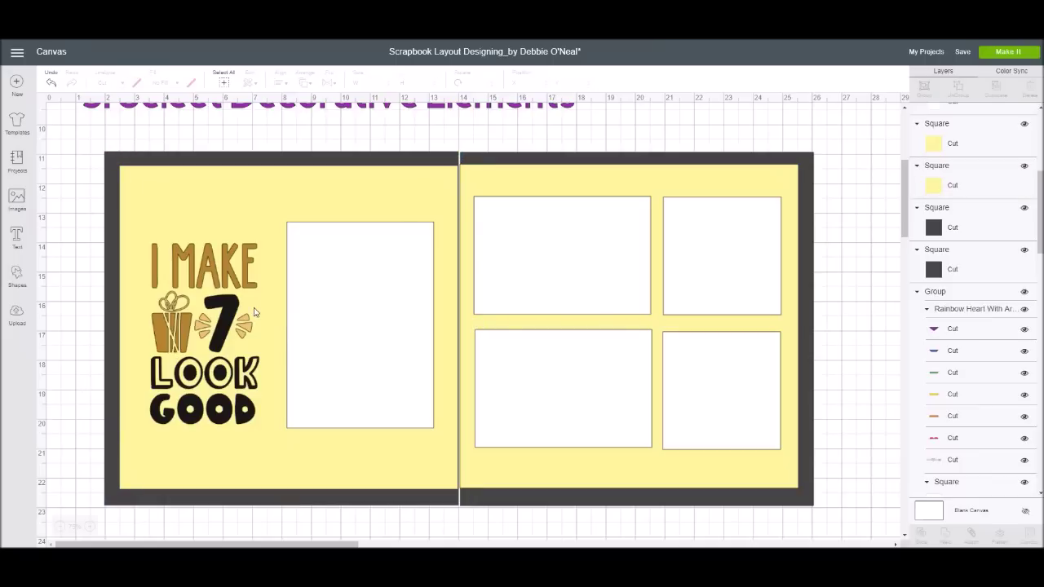
pyautogui.moveTo(234, 310); pyautogui.dragTo(228, 300)
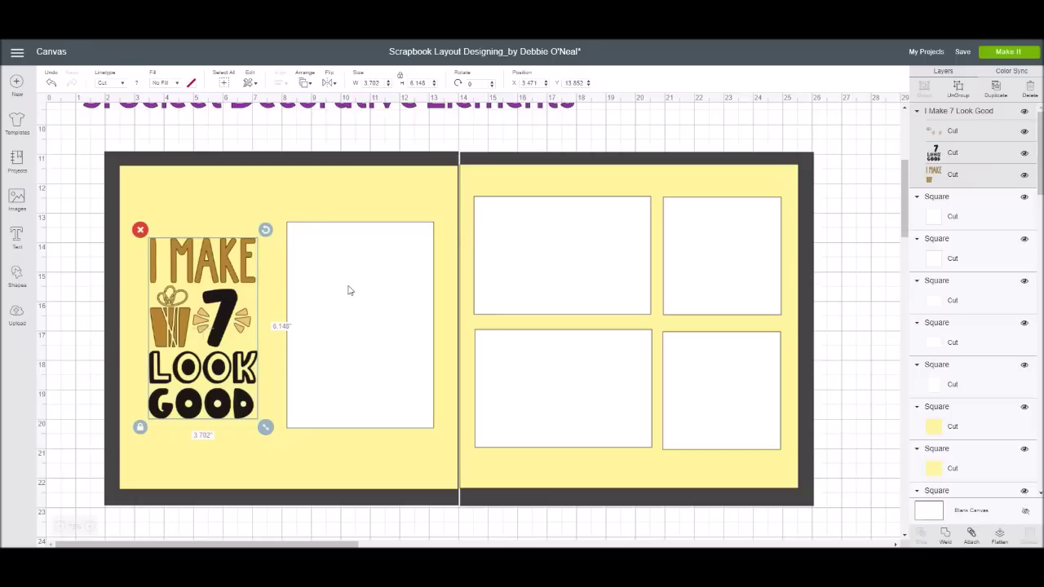
pyautogui.moveTo(352, 284); pyautogui.dragTo(356, 305)
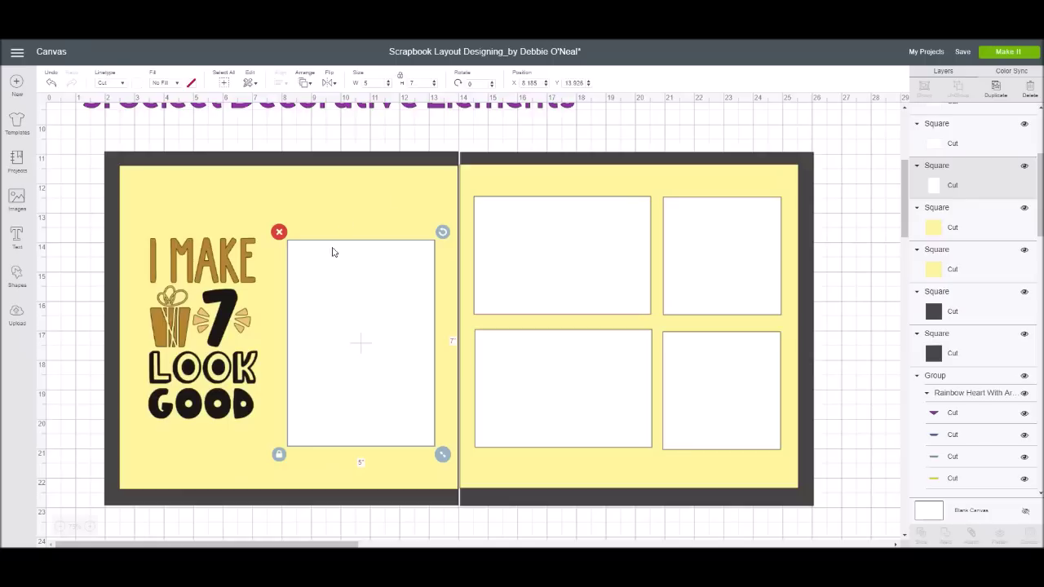
# Duplicate the tall white placeholder and size the copy to 5.5 × 7.5 inches with unlocked proportions, placing it over the original
pyautogui.click(995, 90)
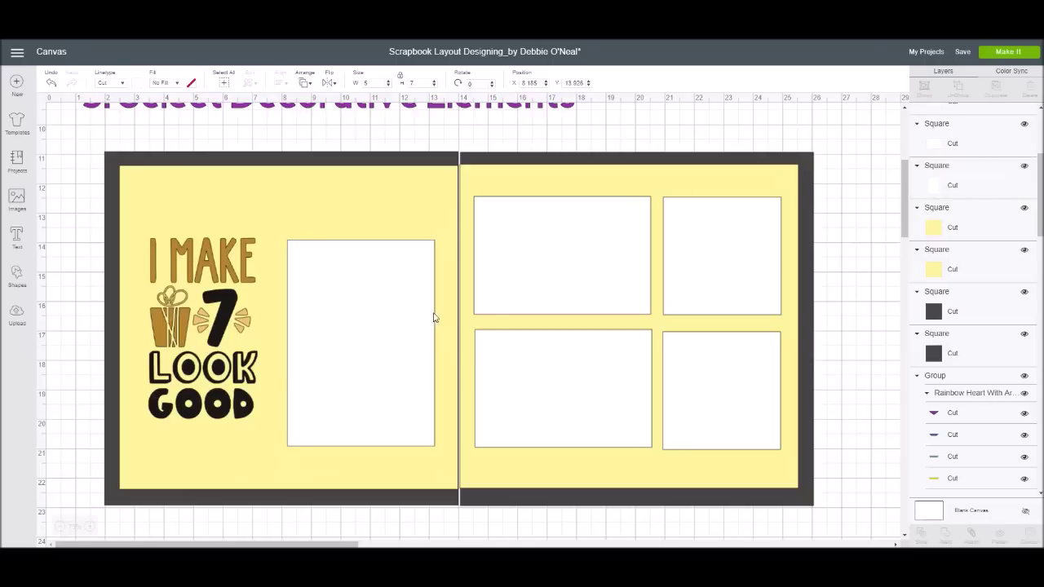
pyautogui.moveTo(378, 340); pyautogui.dragTo(324, 263)
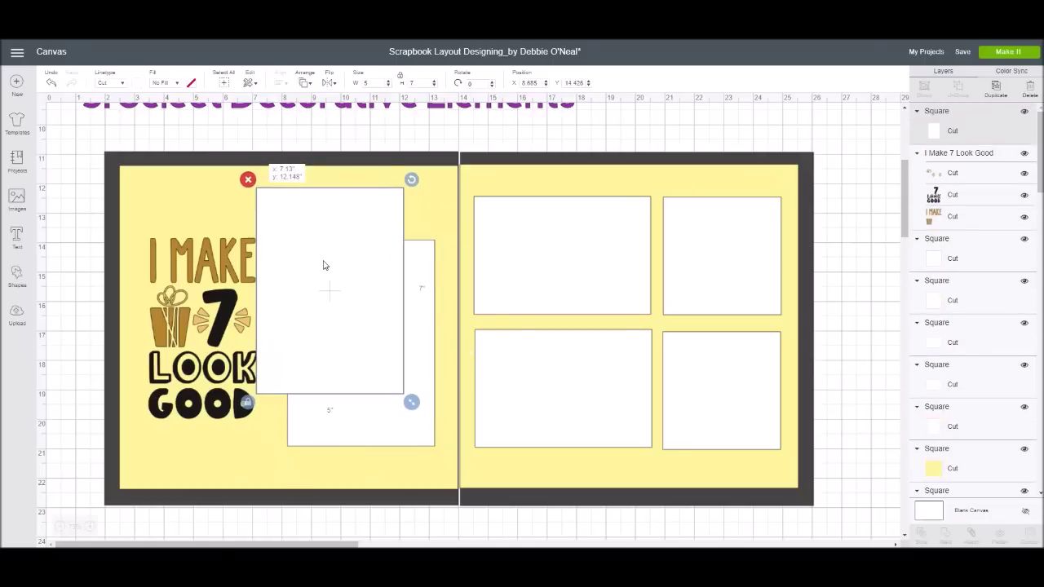
pyautogui.click(400, 79)
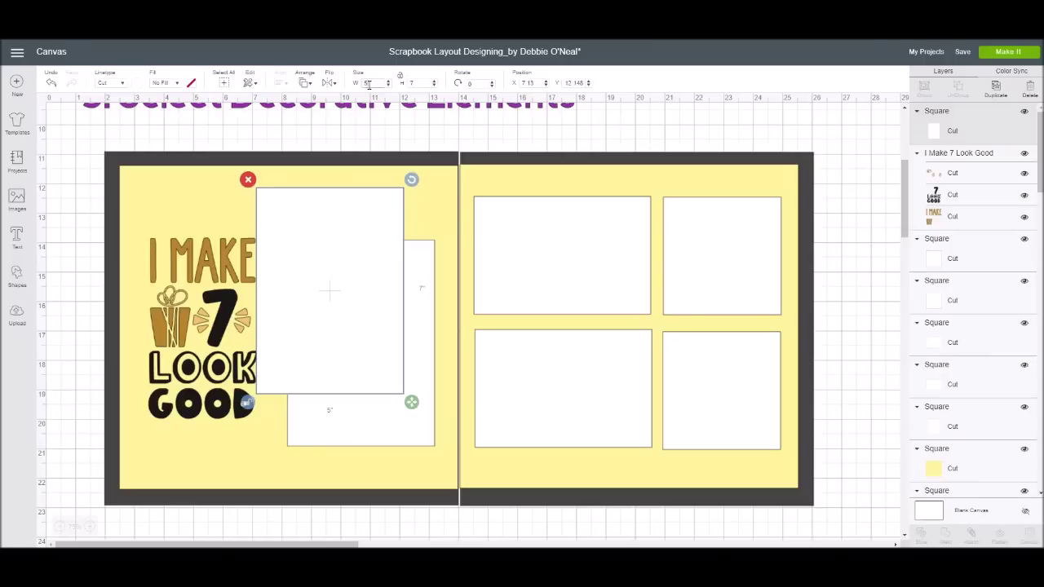
pyautogui.press('Tab')
pyautogui.write('7.5')
pyautogui.press('Return')
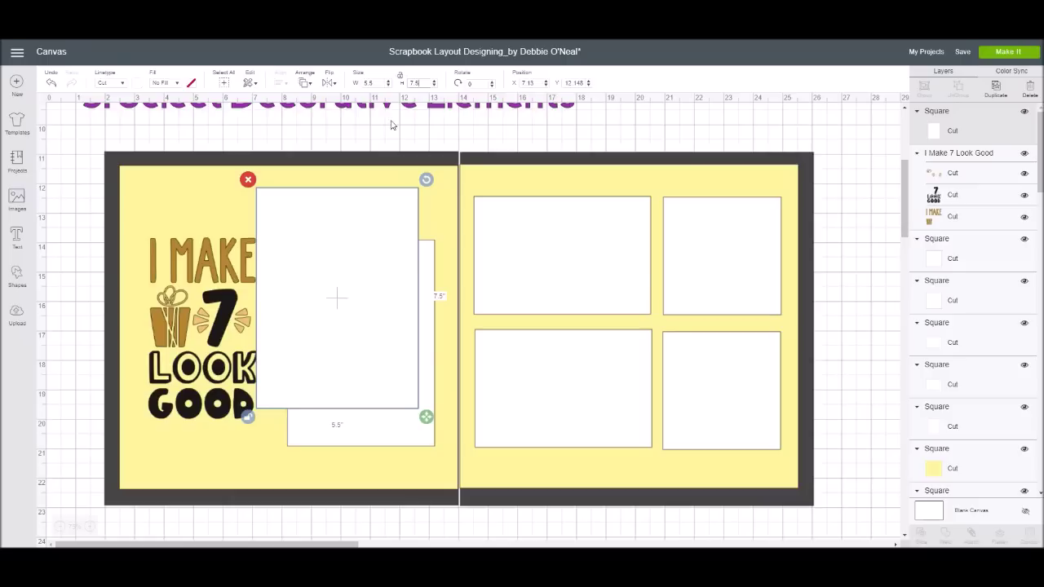
pyautogui.click(401, 79)
pyautogui.moveTo(377, 258); pyautogui.dragTo(394, 280)
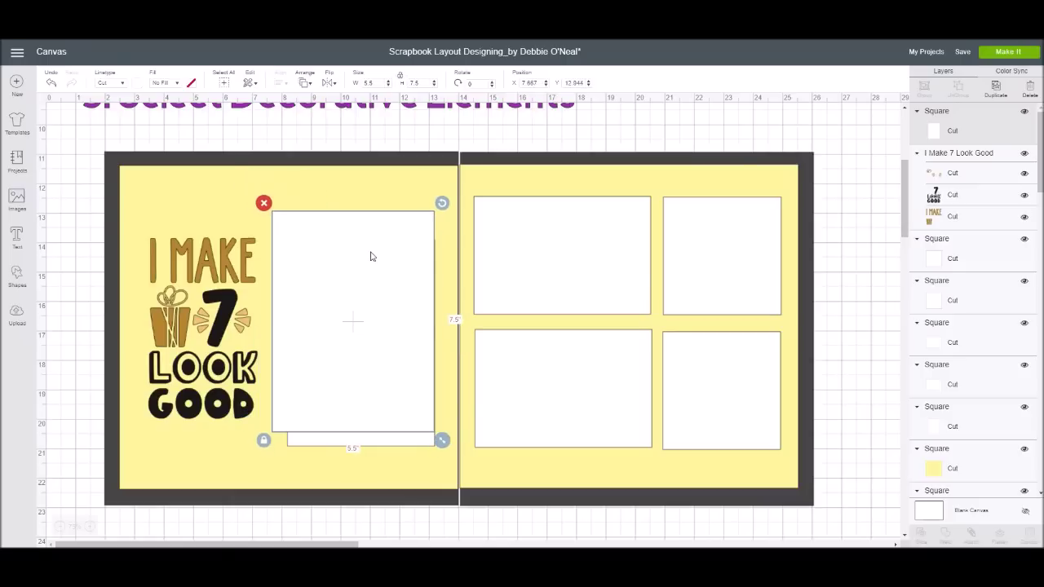
# Fill the 5.5 × 7.5 inch rectangle with purple and lower it to uncover part of the white placeholder beneath
pyautogui.click(143, 87)
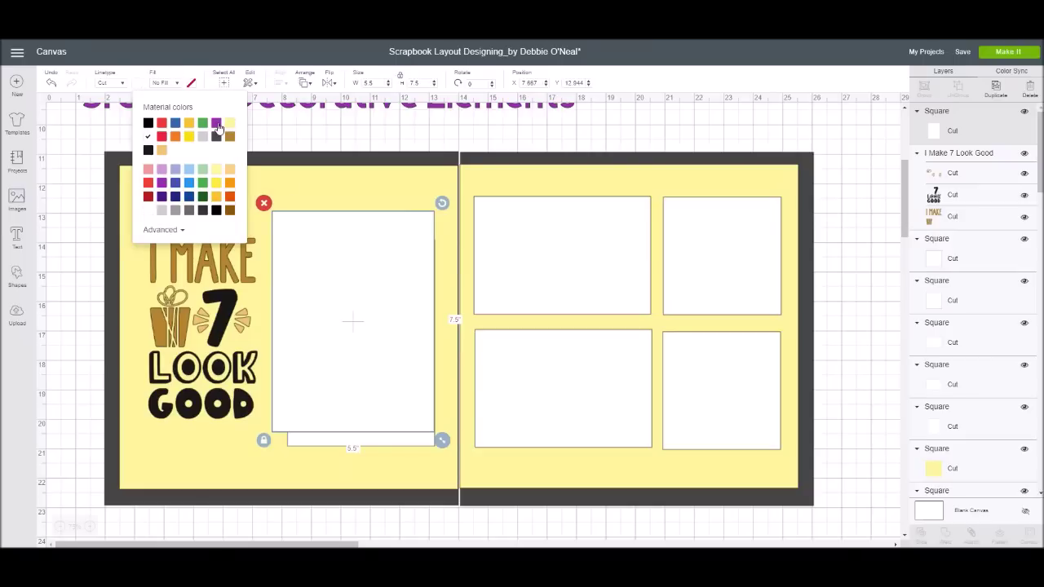
pyautogui.click(216, 124)
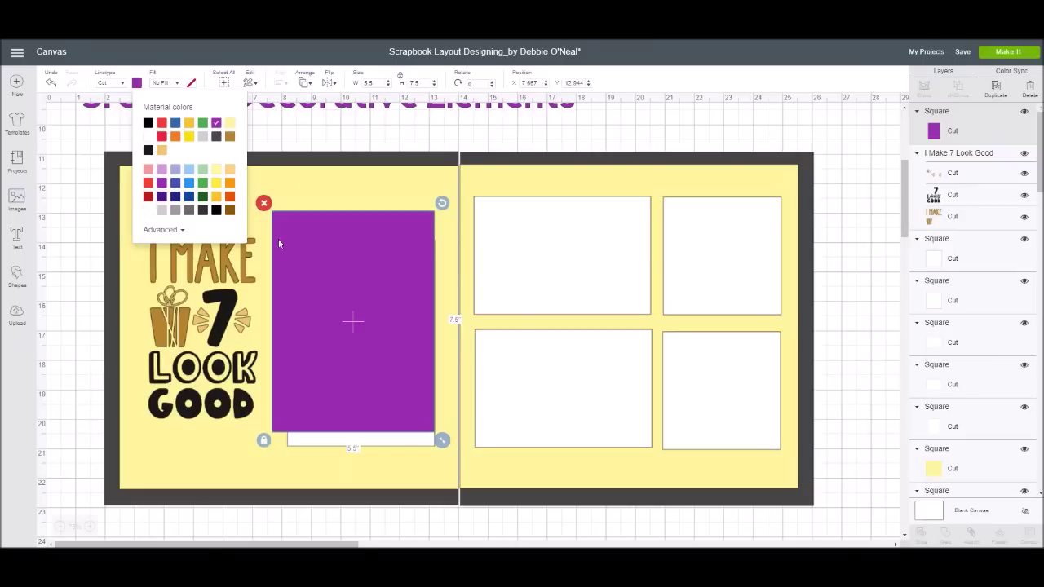
pyautogui.moveTo(341, 292); pyautogui.dragTo(349, 329)
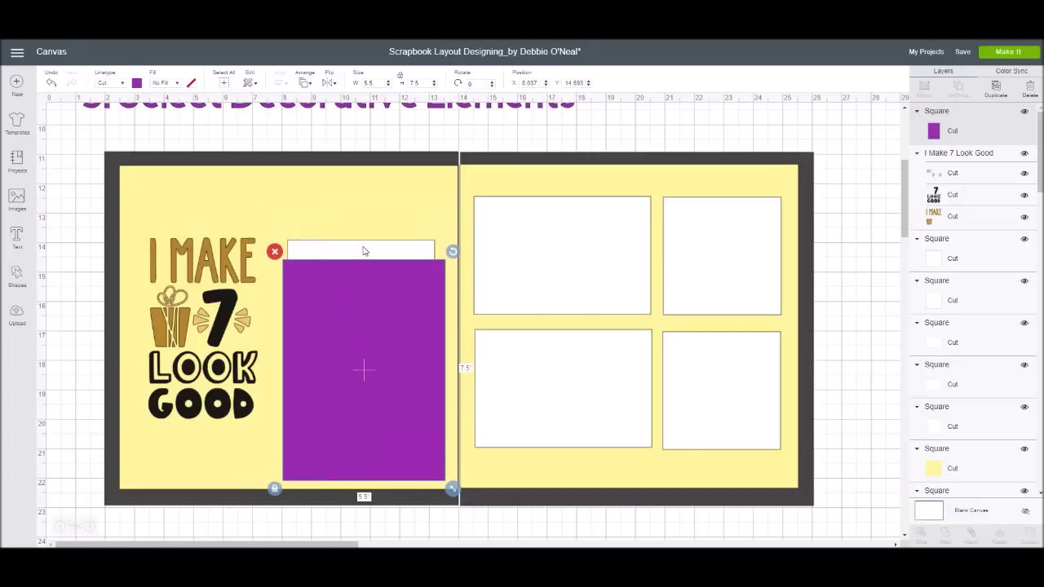
# Bring the 5 × 7 inch white placeholder to the front and centre it with the purple rectangle as its mat
pyautogui.click(364, 250)
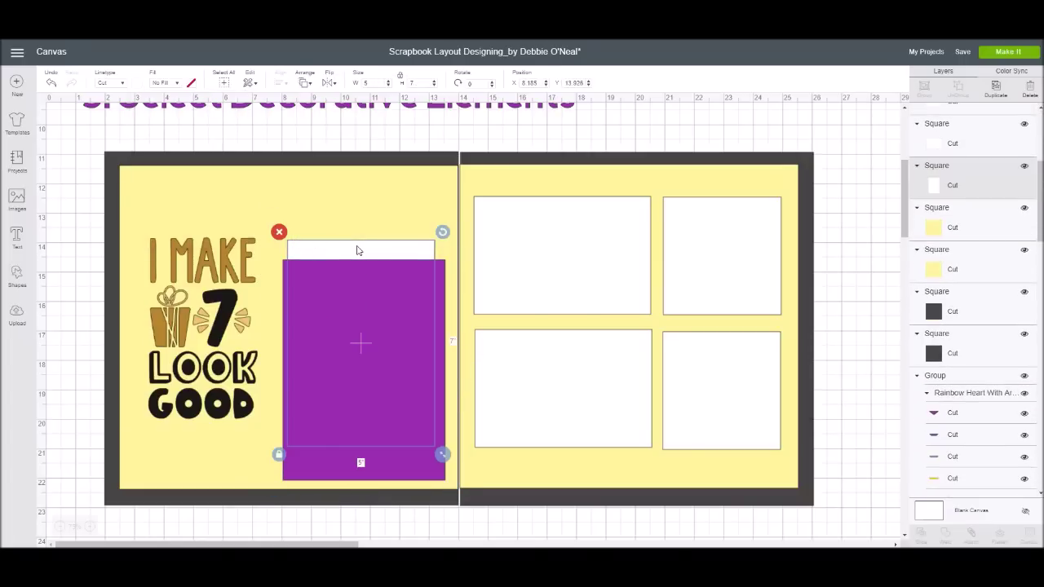
pyautogui.rightClick(356, 250)
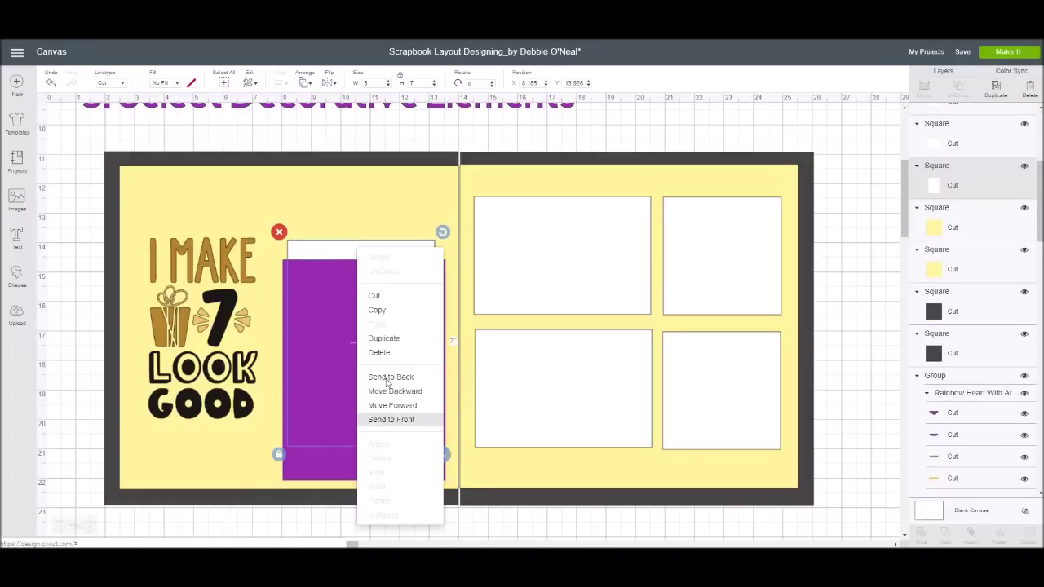
pyautogui.click(392, 419)
pyautogui.moveTo(379, 460)
pyautogui.mouseDown()
pyautogui.moveTo(373, 427)
pyautogui.moveTo(381, 444)
pyautogui.mouseUp()
pyautogui.moveTo(380, 372); pyautogui.dragTo(393, 366)
pyautogui.click(287, 296)
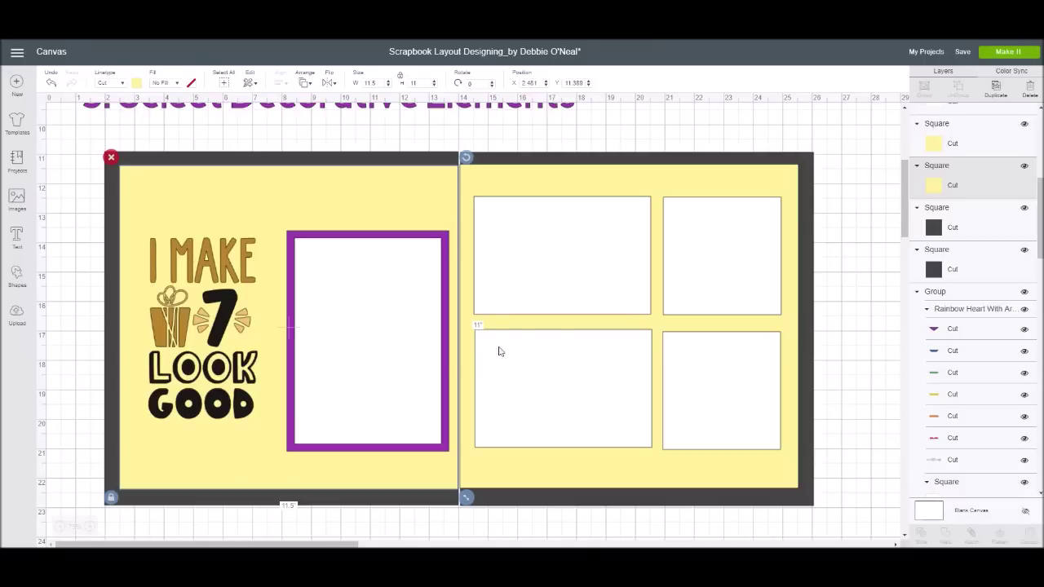
pyautogui.click(102, 255)
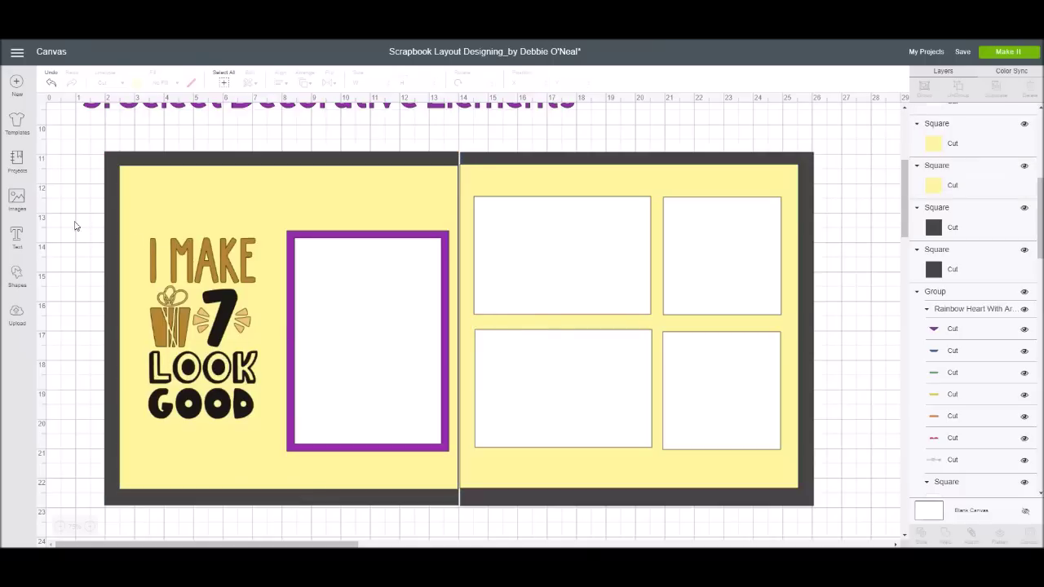
# Search the image library for "rainbow"
pyautogui.click(17, 200)
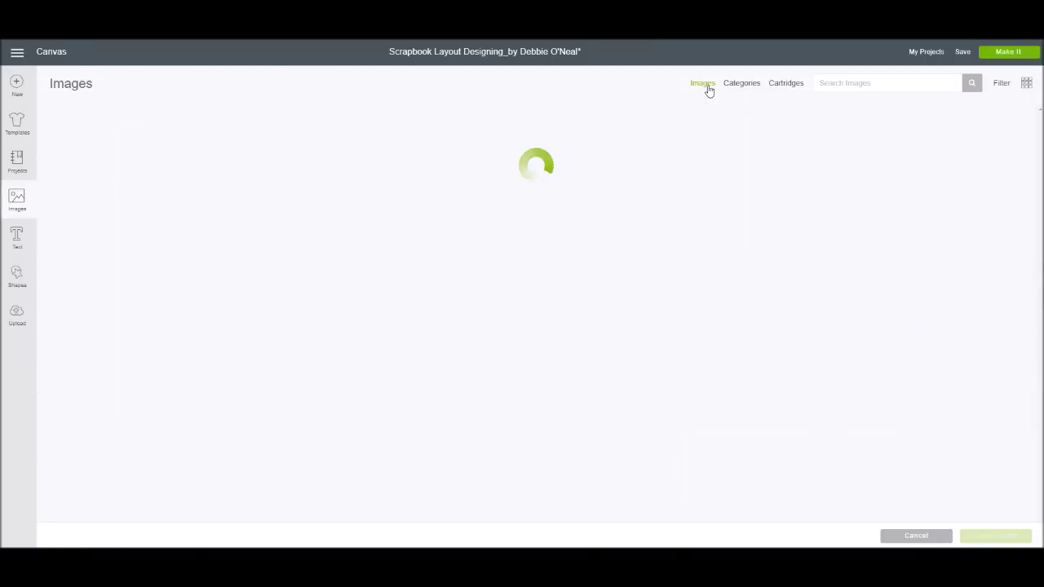
pyautogui.click(832, 82)
pyautogui.write('rain')
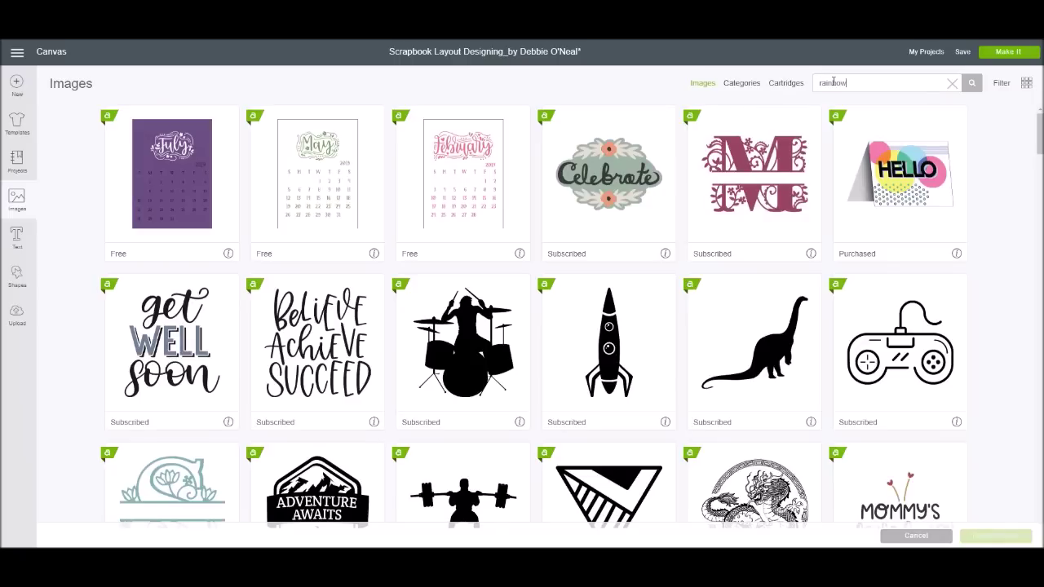
pyautogui.write('bow')
pyautogui.press('Return')
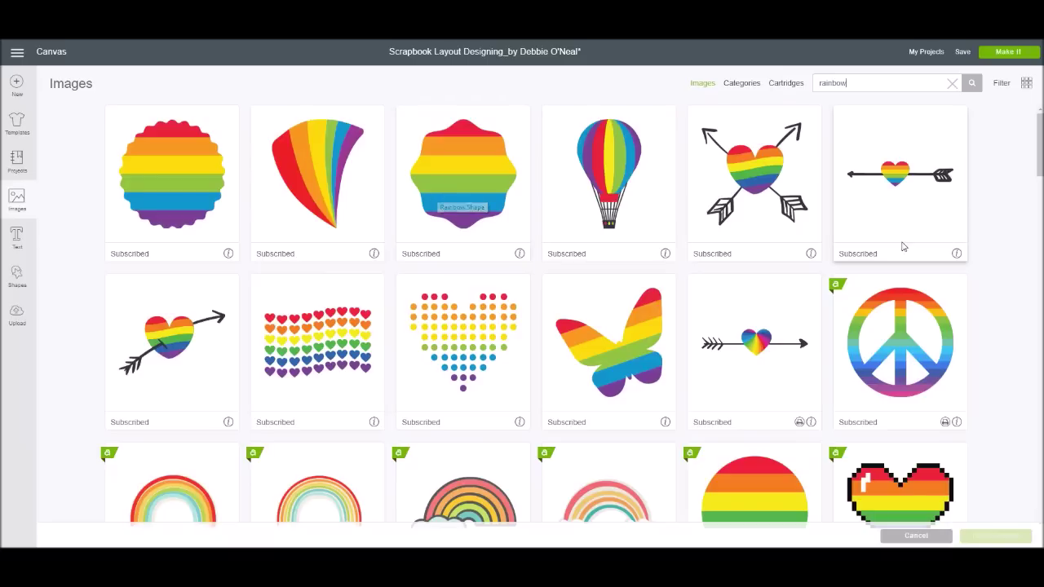
# Choose the horizontal rainbow heart with arrow, the striped rainbow flag and the rainbow with hearts, and insert all three images
pyautogui.click(901, 122)
pyautogui.scroll(-5, 876, 139)
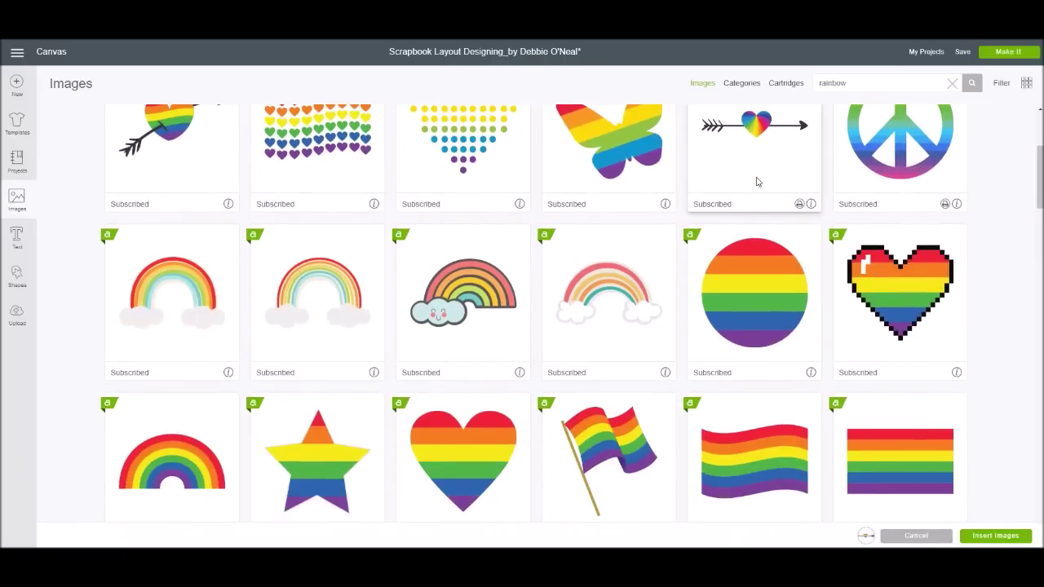
pyautogui.scroll(-3, 757, 182)
pyautogui.scroll(-15, 757, 182)
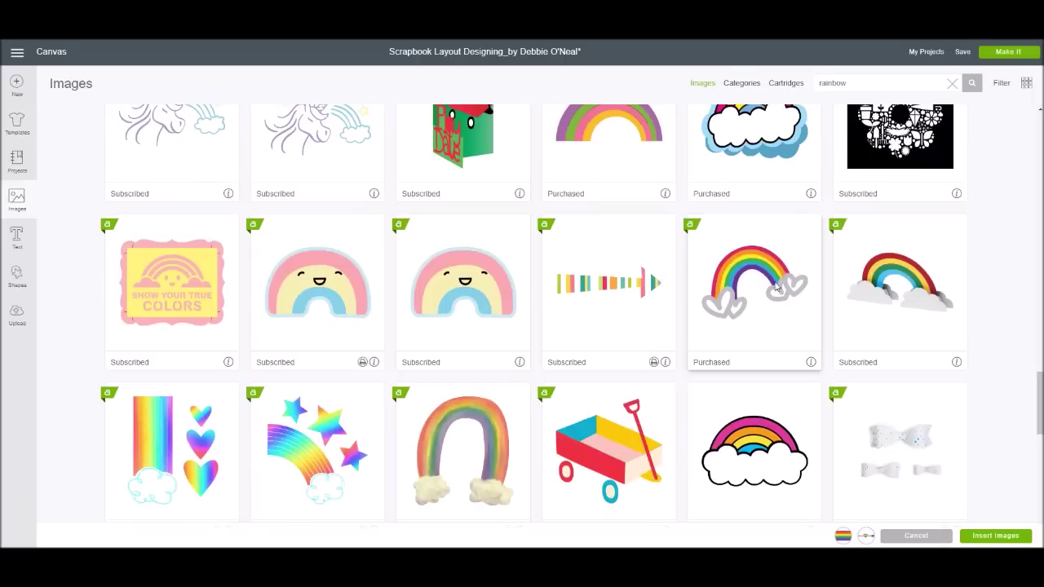
pyautogui.click(753, 221)
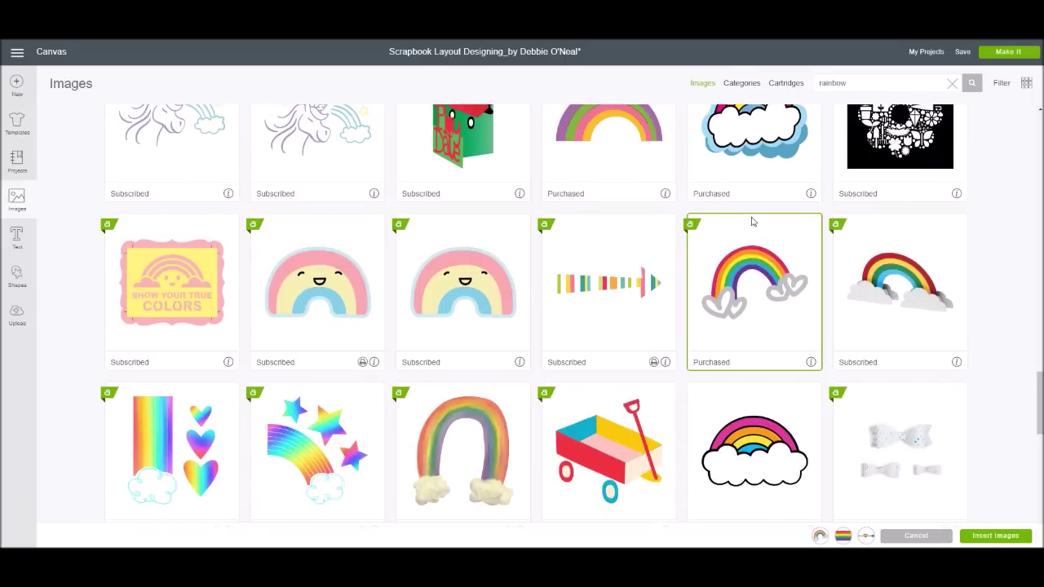
pyautogui.scroll(-1, 753, 221)
pyautogui.click(995, 536)
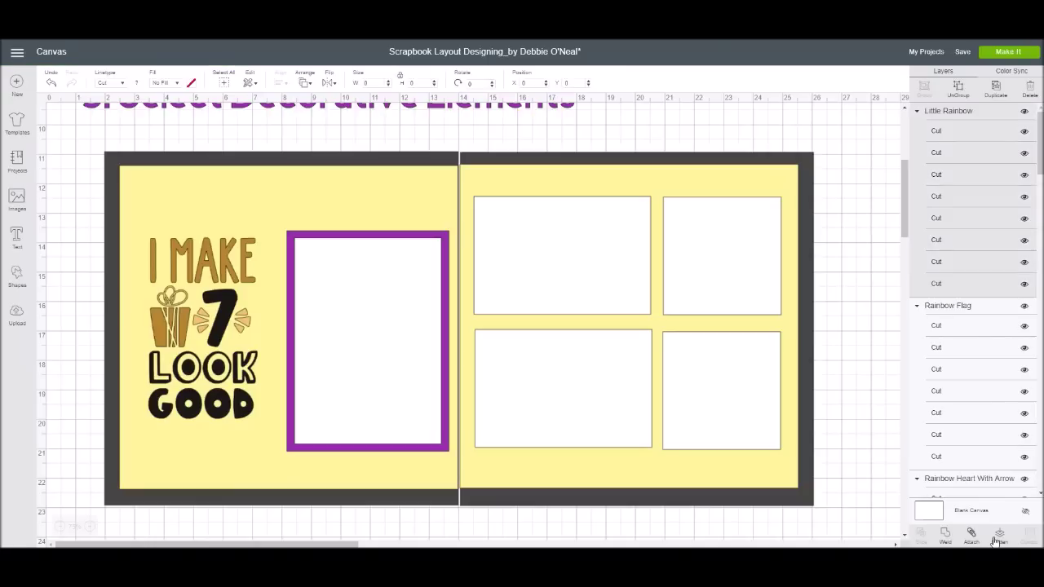
# Spread out the inserted images, placing the small rainbow above the purple mat and the flag and arrowed heart over the second page
pyautogui.scroll(5, 364, 421)
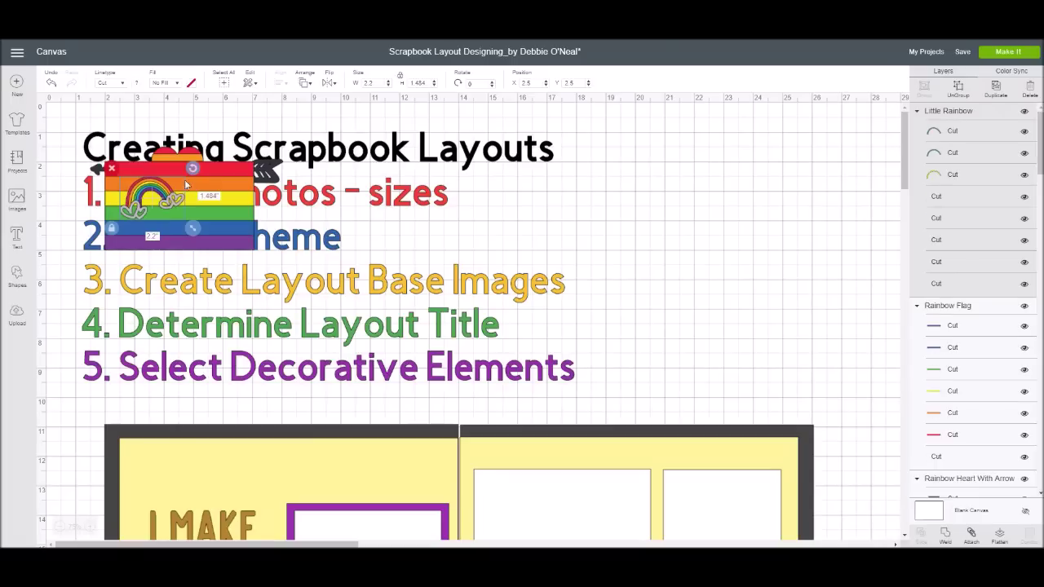
pyautogui.moveTo(222, 217); pyautogui.dragTo(624, 361)
pyautogui.moveTo(156, 189); pyautogui.dragTo(377, 498)
pyautogui.moveTo(175, 167); pyautogui.dragTo(406, 344)
pyautogui.moveTo(515, 417); pyautogui.dragTo(580, 524)
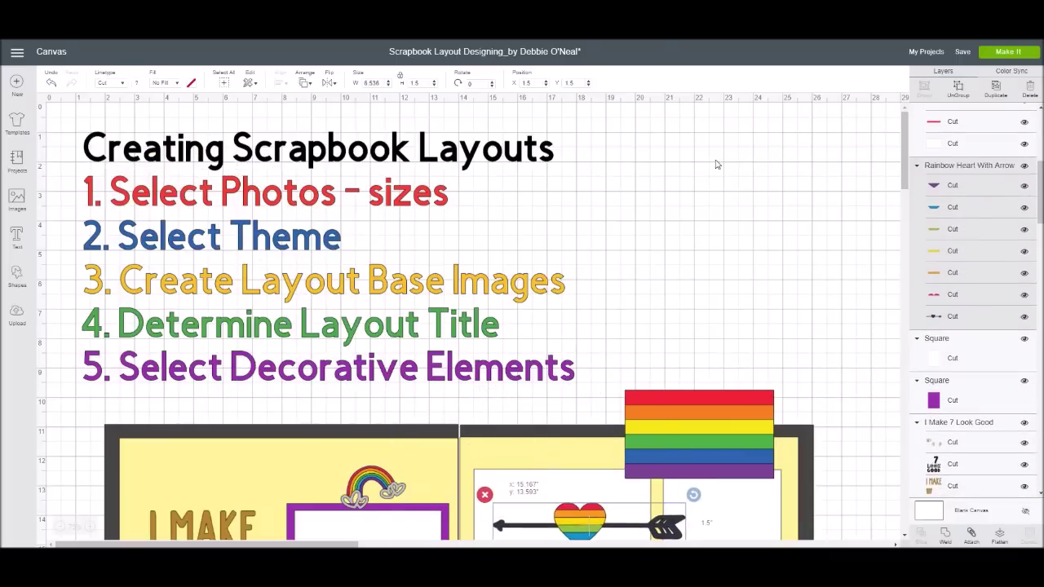
# Rotate the small rainbow to level it above the purple mat and enlarge it to about 3.75 × 2.33 inches
pyautogui.scroll(-3, 742, 137)
pyautogui.scroll(-4, 742, 137)
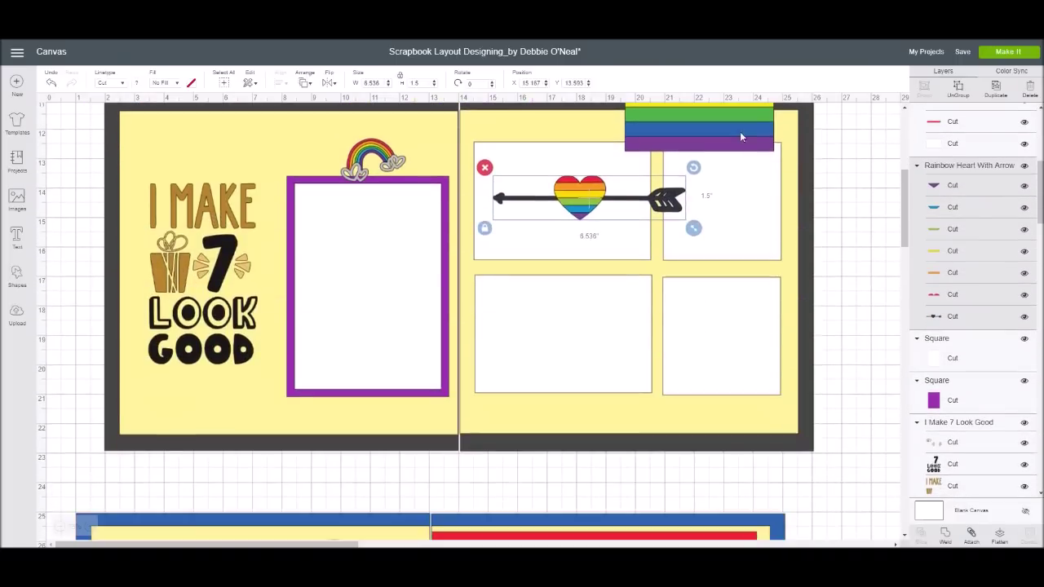
pyautogui.moveTo(368, 148); pyautogui.dragTo(408, 159)
pyautogui.moveTo(405, 198)
pyautogui.mouseDown()
pyautogui.moveTo(388, 194)
pyautogui.moveTo(398, 194)
pyautogui.mouseUp()
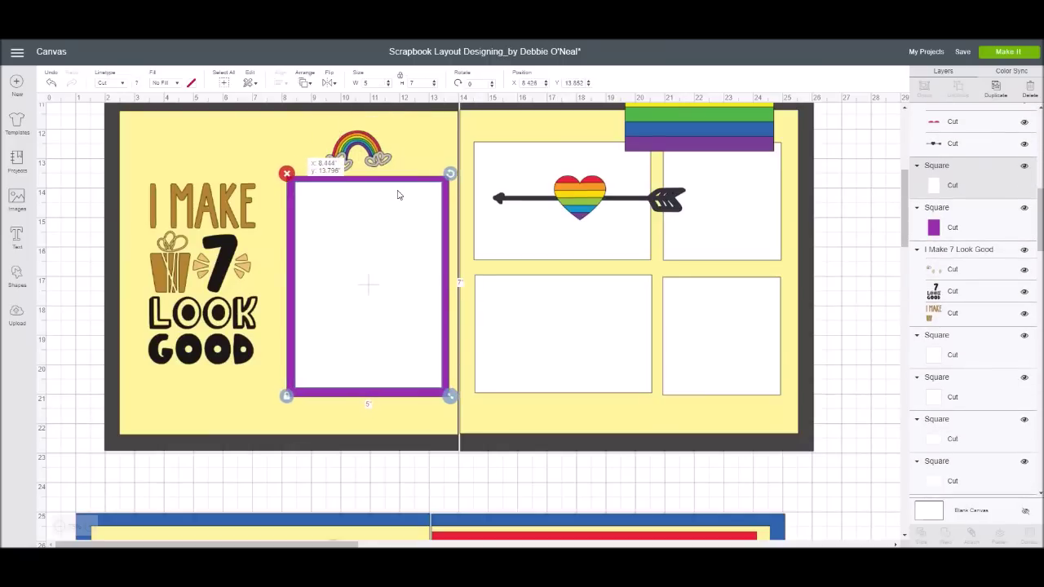
pyautogui.click(391, 151)
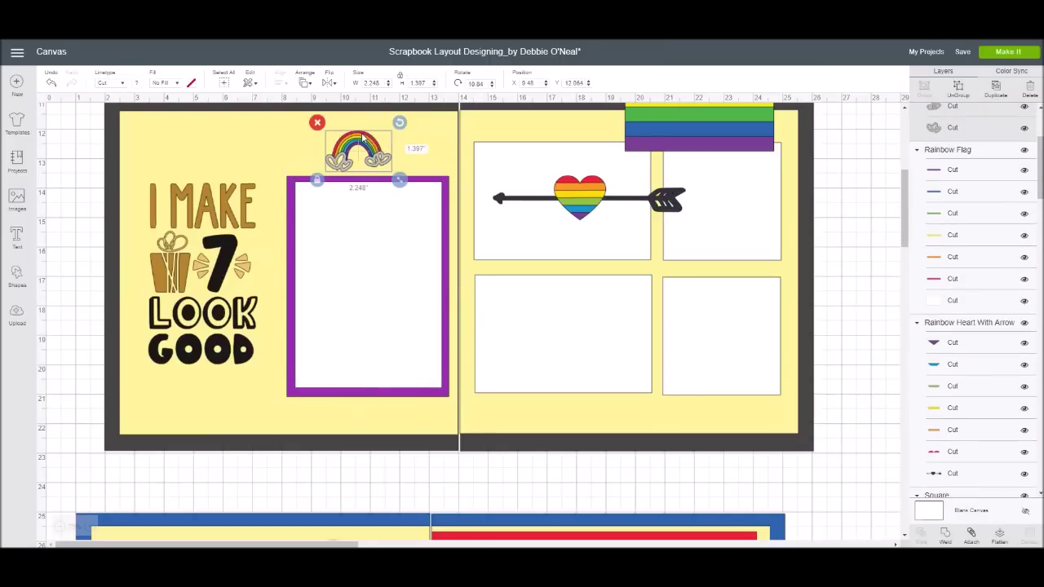
pyautogui.moveTo(400, 179); pyautogui.dragTo(443, 207)
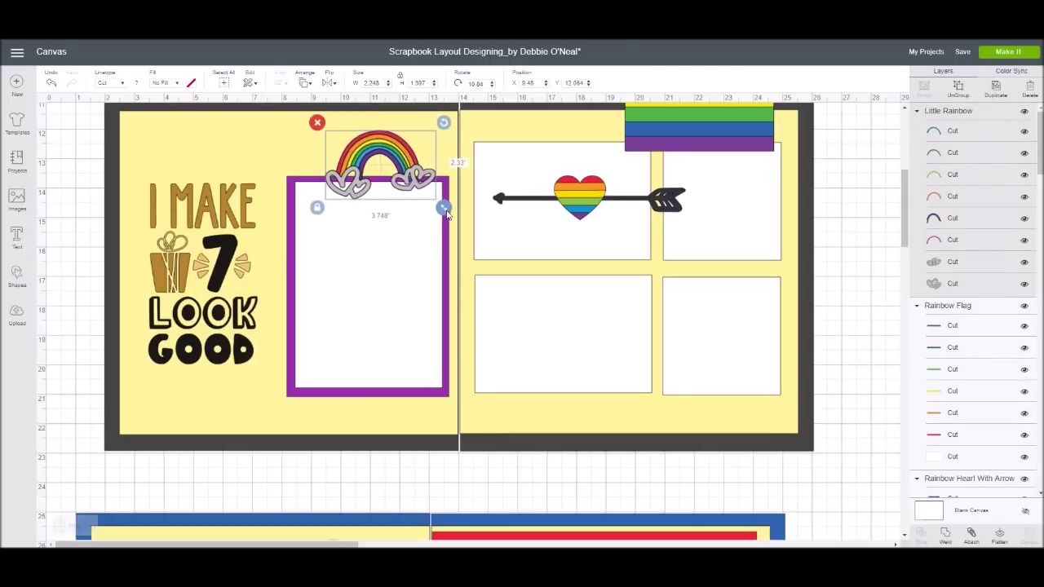
# Fine-tune the rainbow's rotation and position so its hearts overlap the upper edge of the purple mat
pyautogui.moveTo(386, 152); pyautogui.dragTo(388, 155)
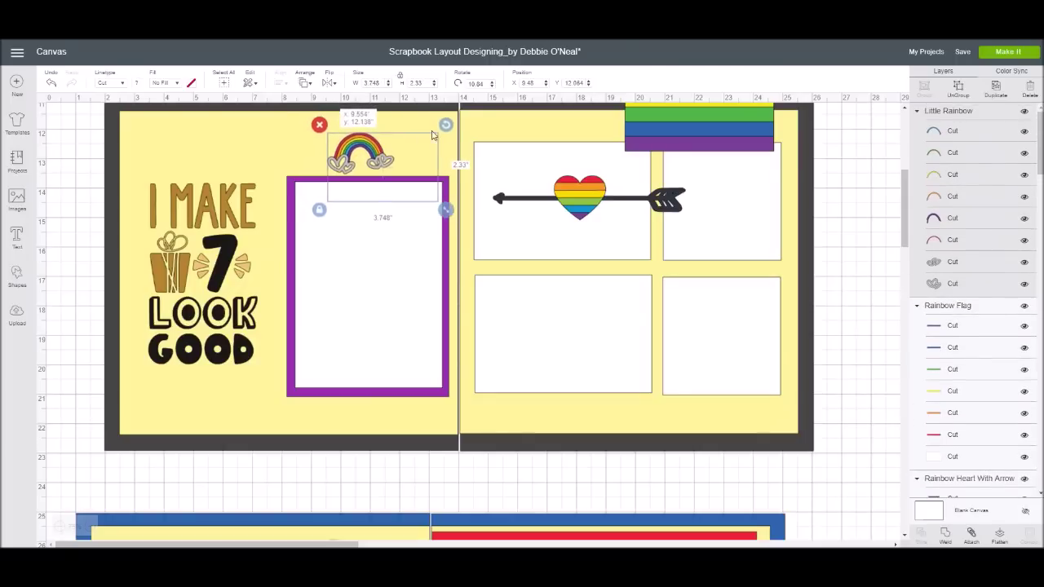
pyautogui.moveTo(451, 131); pyautogui.dragTo(450, 131)
pyautogui.click(401, 154)
pyautogui.moveTo(401, 154); pyautogui.dragTo(392, 145)
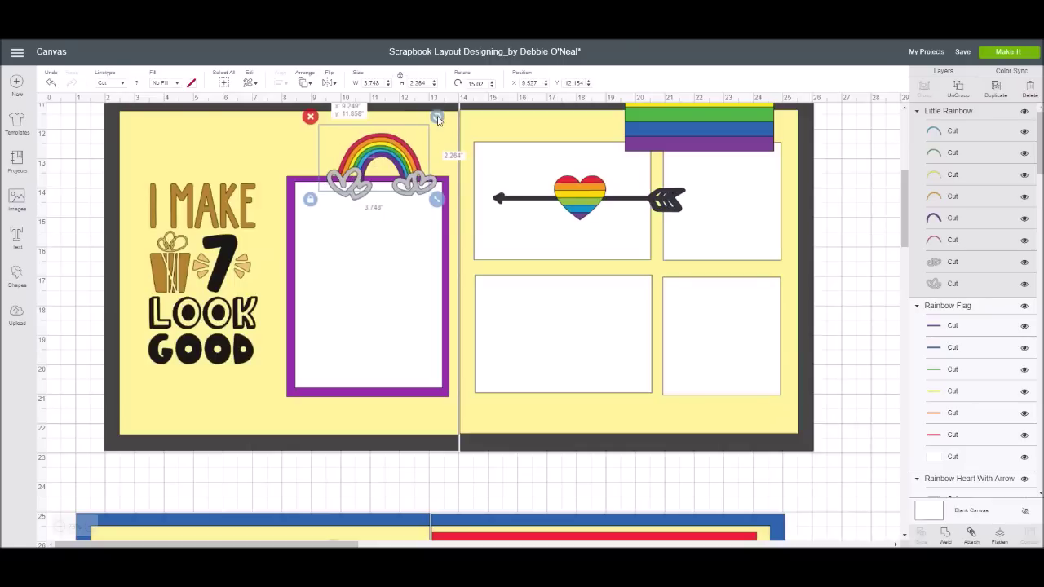
pyautogui.moveTo(439, 119); pyautogui.dragTo(396, 151)
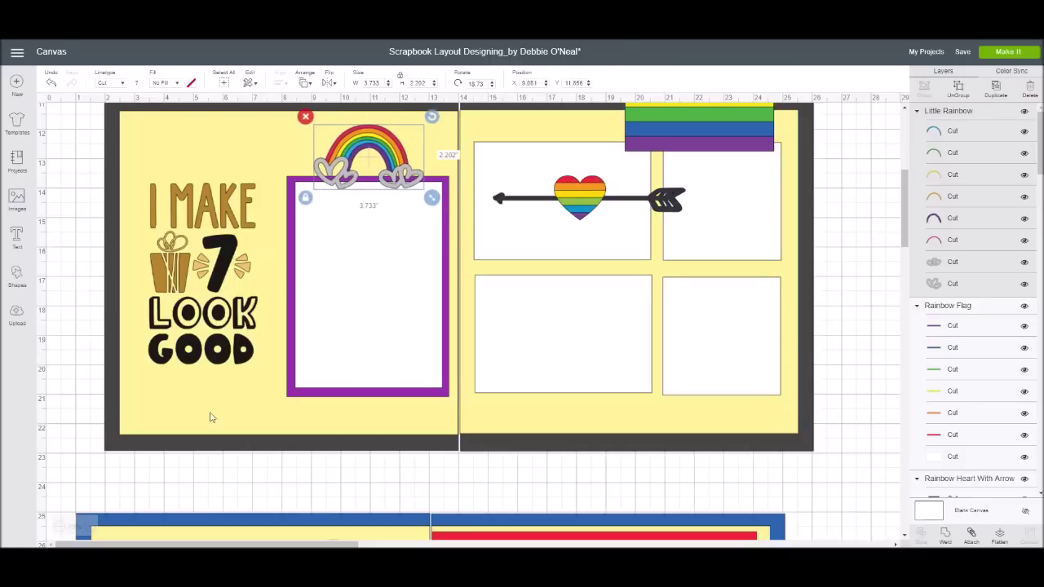
pyautogui.click(261, 375)
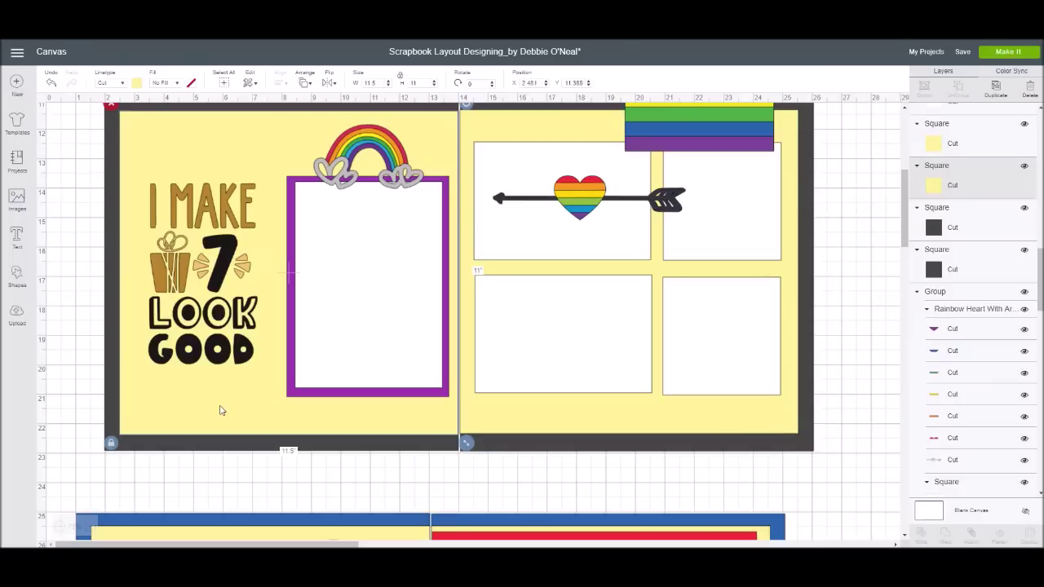
pyautogui.click(365, 144)
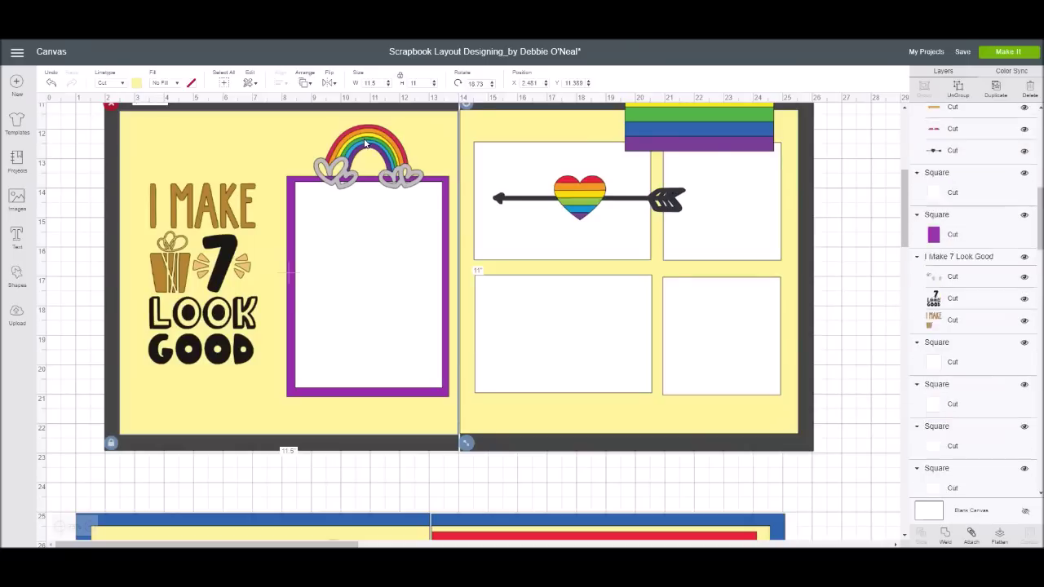
pyautogui.moveTo(365, 144); pyautogui.dragTo(366, 151)
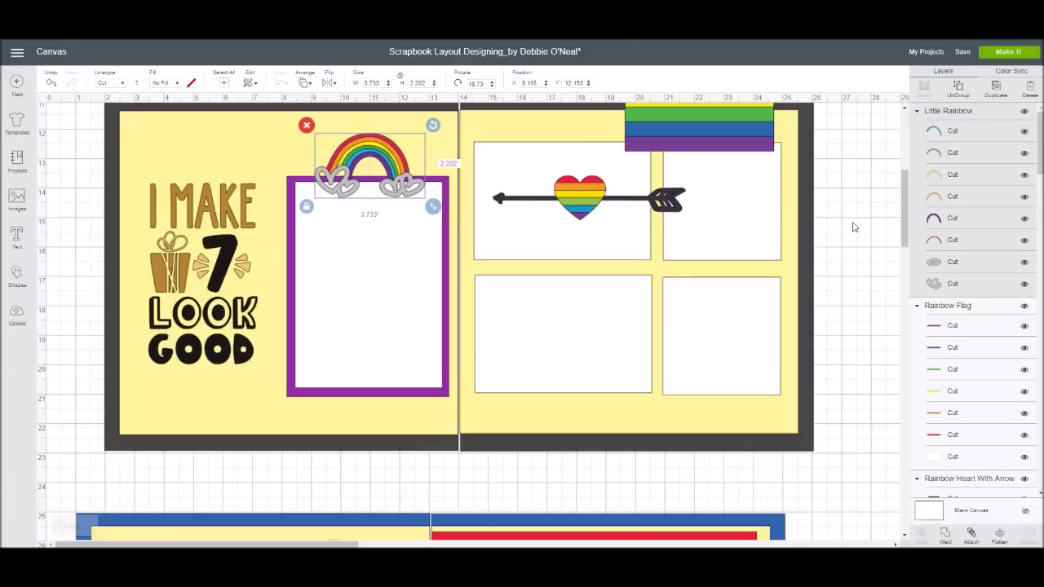
# Shrink the arrowed rainbow heart to about 3.8 × 0.875 inches and place it along the bottom of the second page's lower-right placeholder
pyautogui.scroll(1, 853, 227)
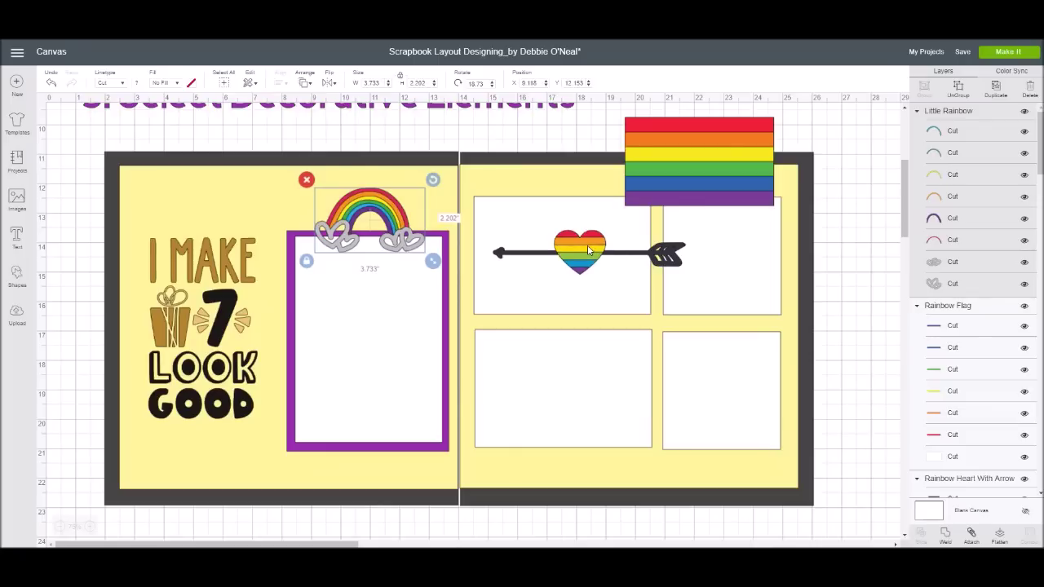
pyautogui.moveTo(585, 251); pyautogui.dragTo(692, 400)
pyautogui.moveTo(801, 432); pyautogui.dragTo(727, 404)
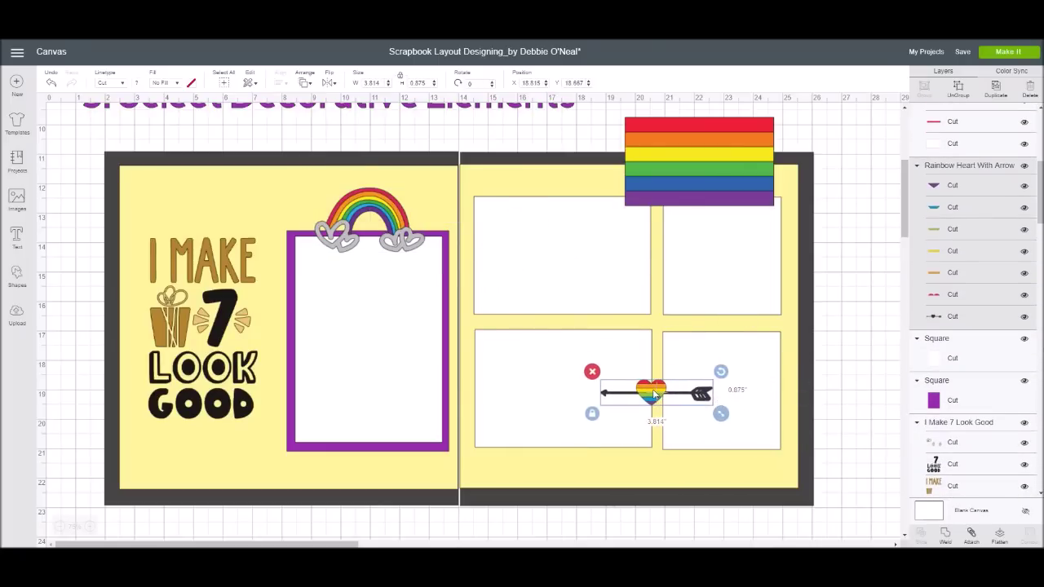
pyautogui.moveTo(667, 394); pyautogui.dragTo(742, 426)
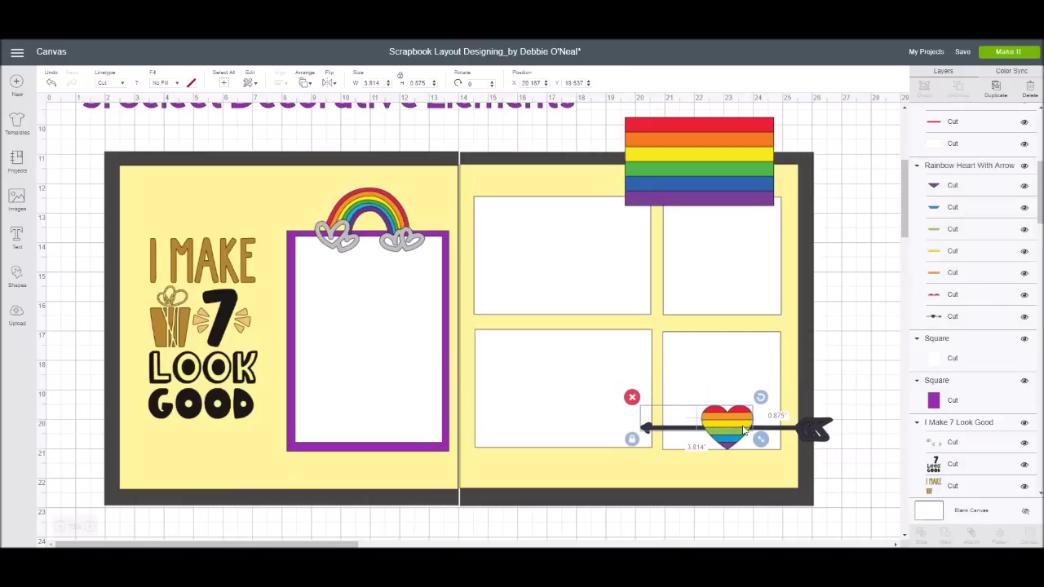
pyautogui.moveTo(744, 426); pyautogui.dragTo(746, 425)
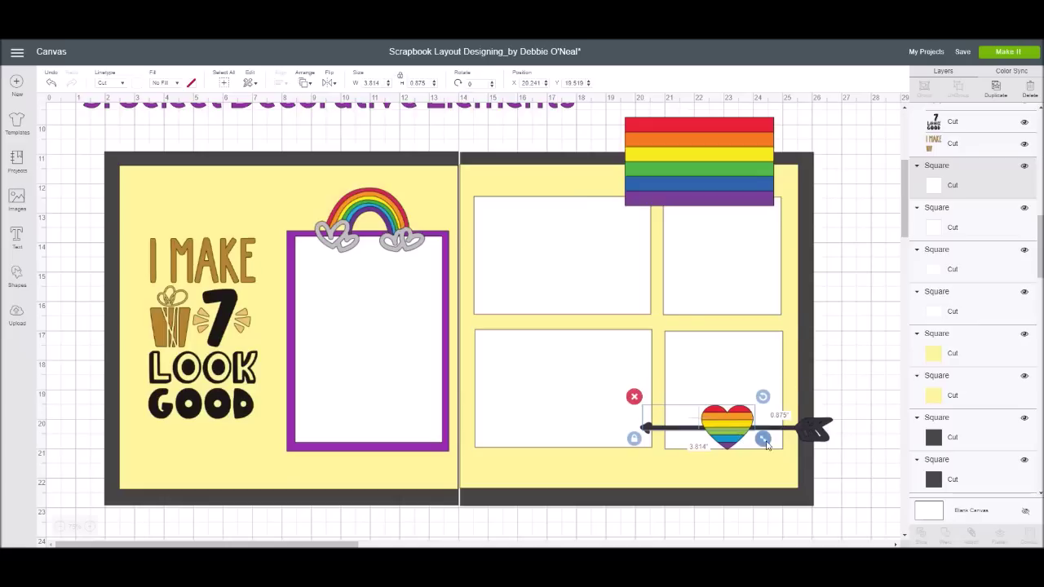
pyautogui.click(767, 445)
pyautogui.moveTo(703, 421); pyautogui.dragTo(725, 437)
pyautogui.click(844, 383)
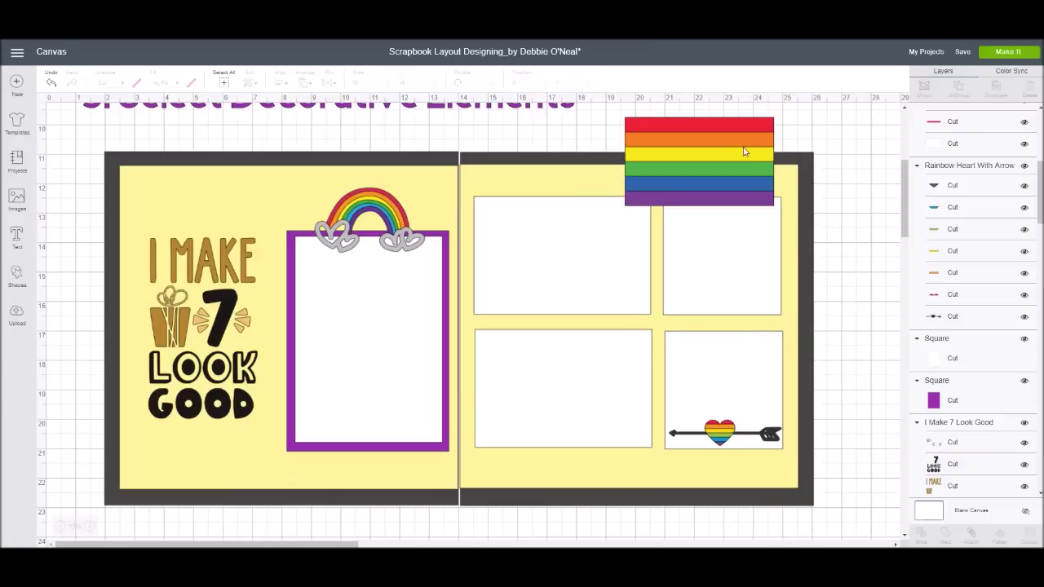
# Move the rainbow flag near the second page's upper-left corner and shift the four white placeholders and arrowed heart down to clear the page
pyautogui.click(722, 429)
pyautogui.moveTo(690, 163); pyautogui.dragTo(540, 218)
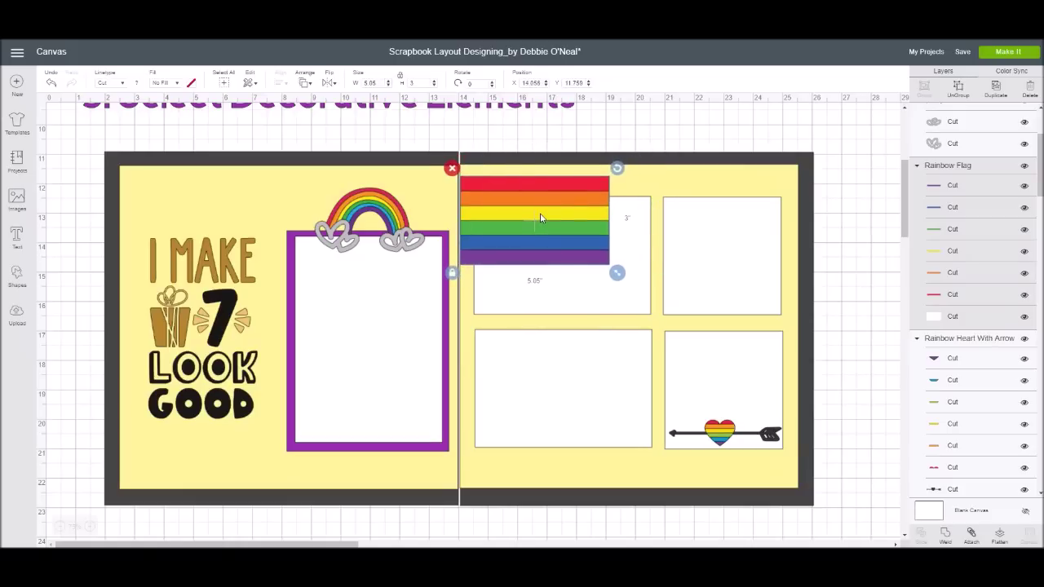
pyautogui.moveTo(568, 389); pyautogui.dragTo(382, 513)
pyautogui.moveTo(620, 270); pyautogui.dragTo(464, 518)
pyautogui.moveTo(727, 269); pyautogui.dragTo(562, 534)
pyautogui.moveTo(742, 377); pyautogui.dragTo(696, 531)
pyautogui.moveTo(724, 434); pyautogui.dragTo(716, 560)
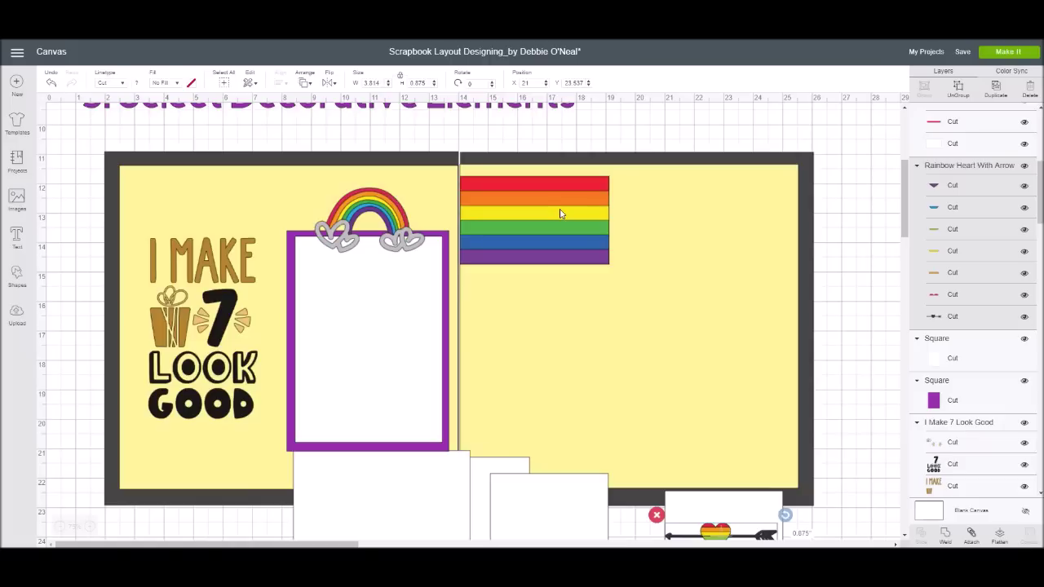
pyautogui.moveTo(560, 214); pyautogui.dragTo(586, 228)
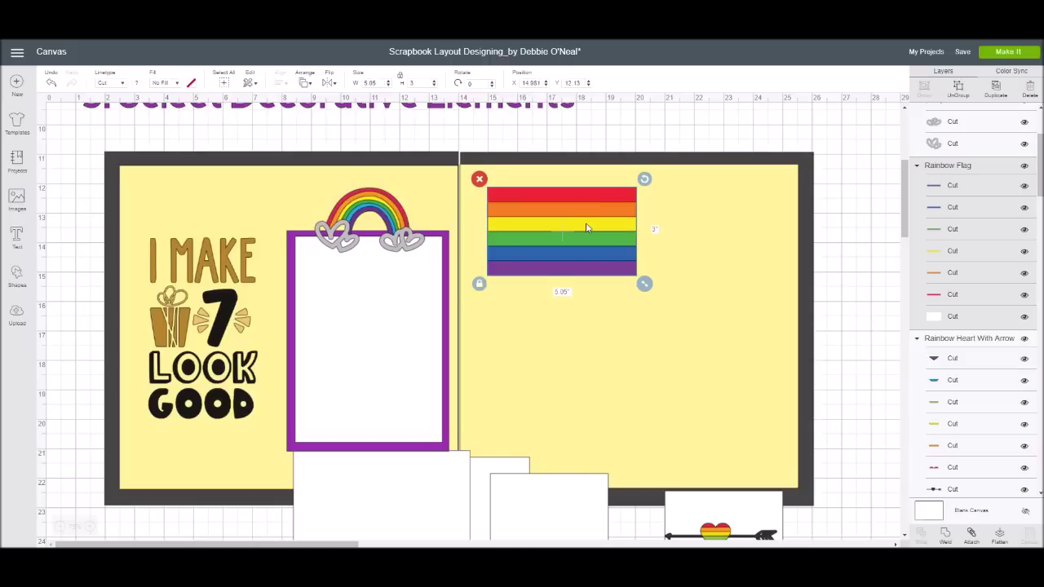
pyautogui.scroll(2, 586, 228)
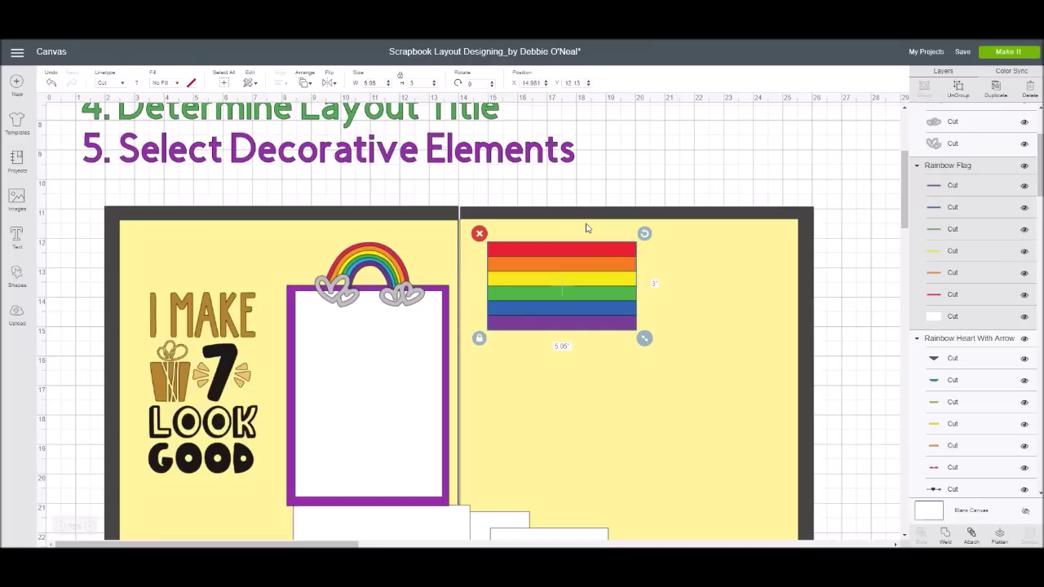
# Unlock the rainbow flag's proportions and resize it to 11 inches wide by 10.5 inches high
pyautogui.click(400, 76)
pyautogui.doubleClick(376, 82)
pyautogui.write('11')
pyautogui.click(412, 84)
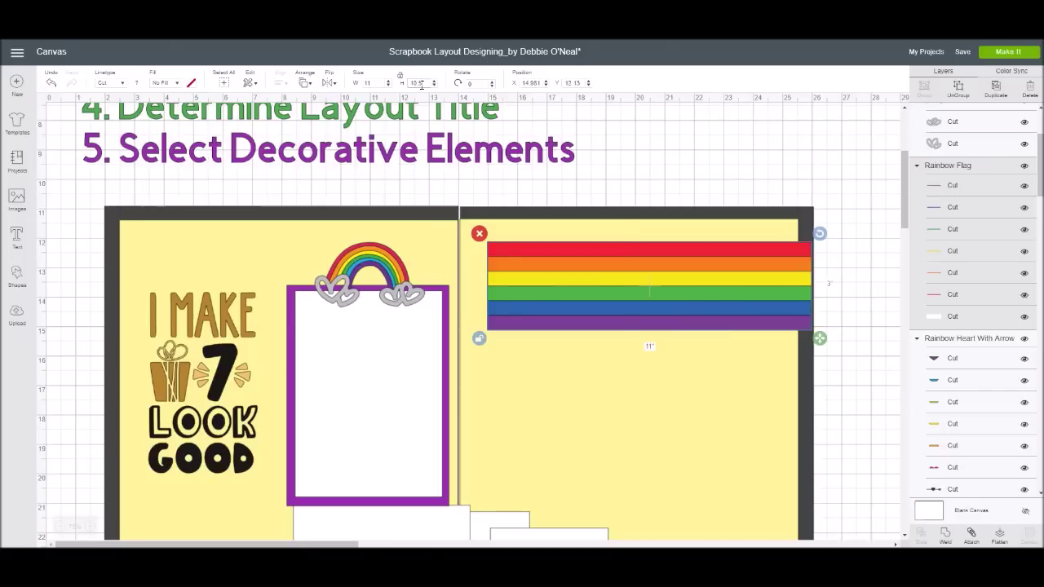
pyautogui.press('Return')
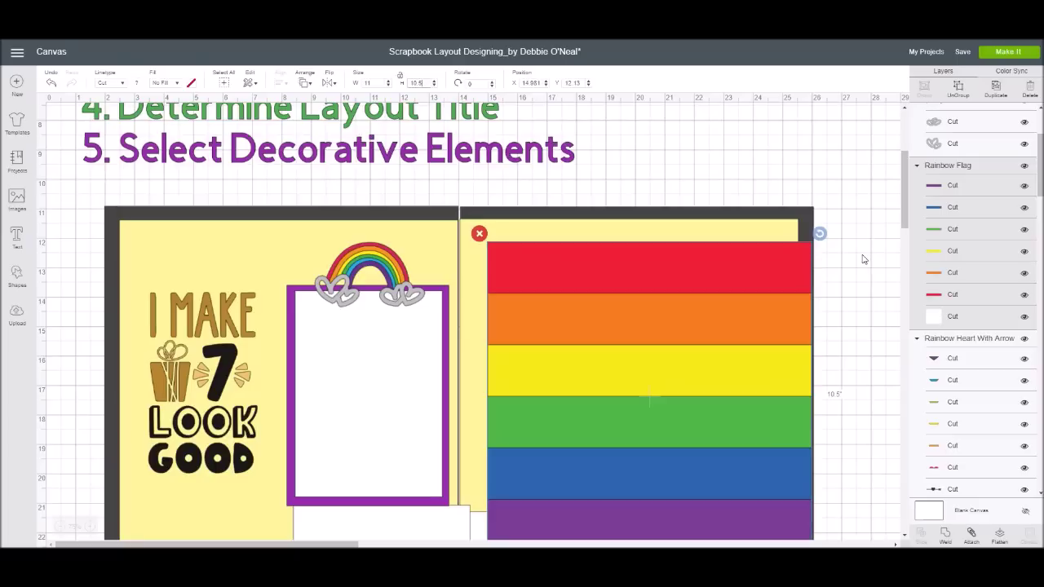
# Position the enlarged rainbow flag over the second page's yellow mat, starting at the seam between the pages and clearing the other edges
pyautogui.moveTo(713, 309); pyautogui.dragTo(684, 303)
pyautogui.scroll(-2, 846, 238)
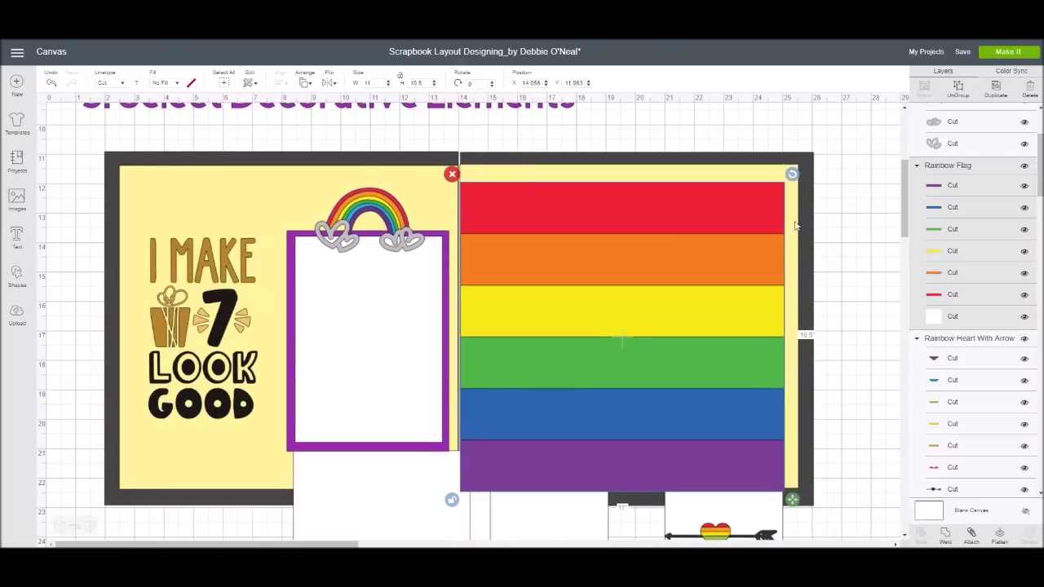
pyautogui.moveTo(691, 258); pyautogui.dragTo(692, 246)
pyautogui.click(867, 217)
pyautogui.scroll(-3, 867, 216)
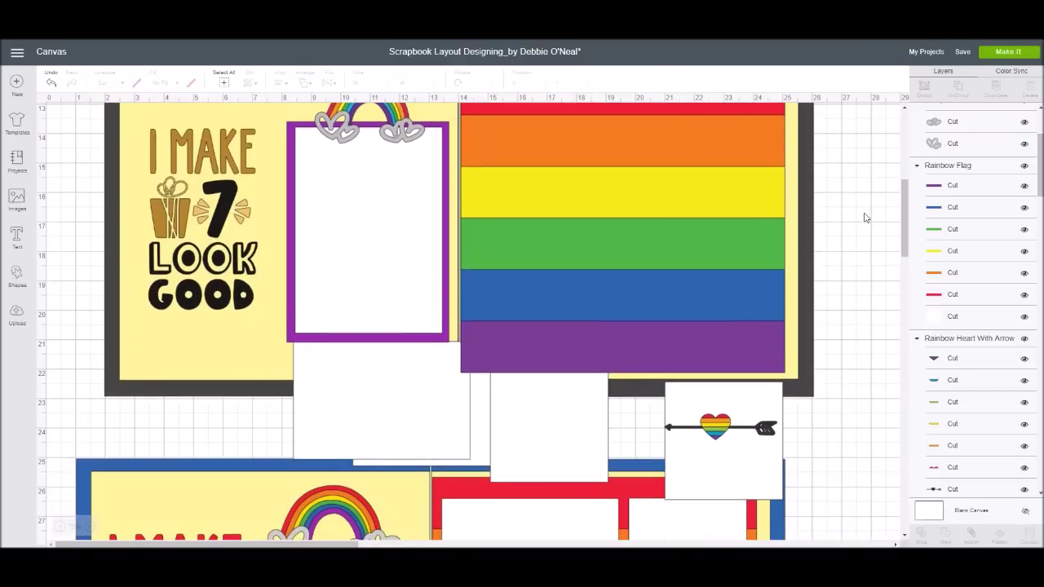
pyautogui.scroll(3, 873, 199)
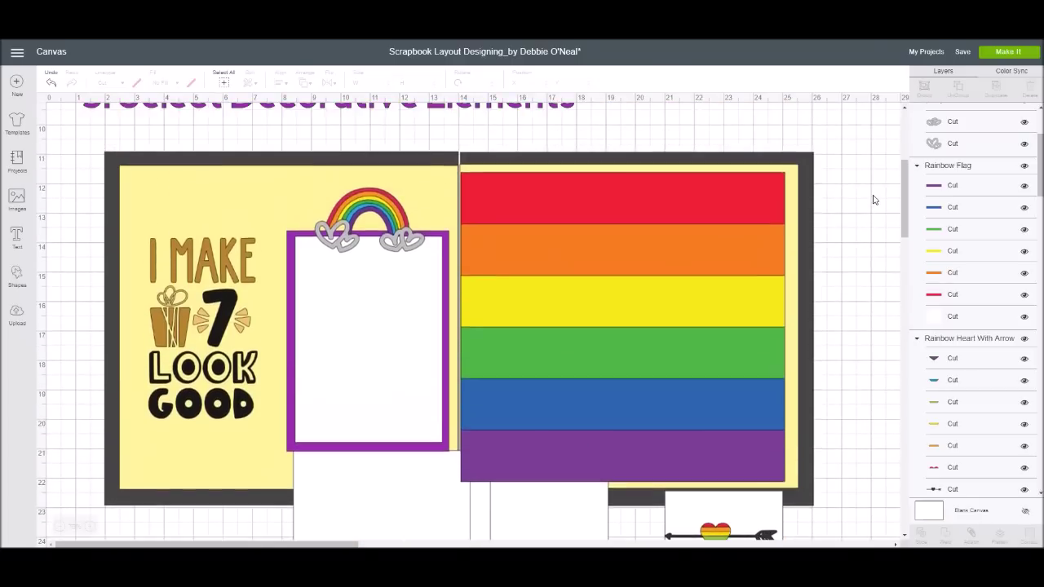
pyautogui.click(703, 225)
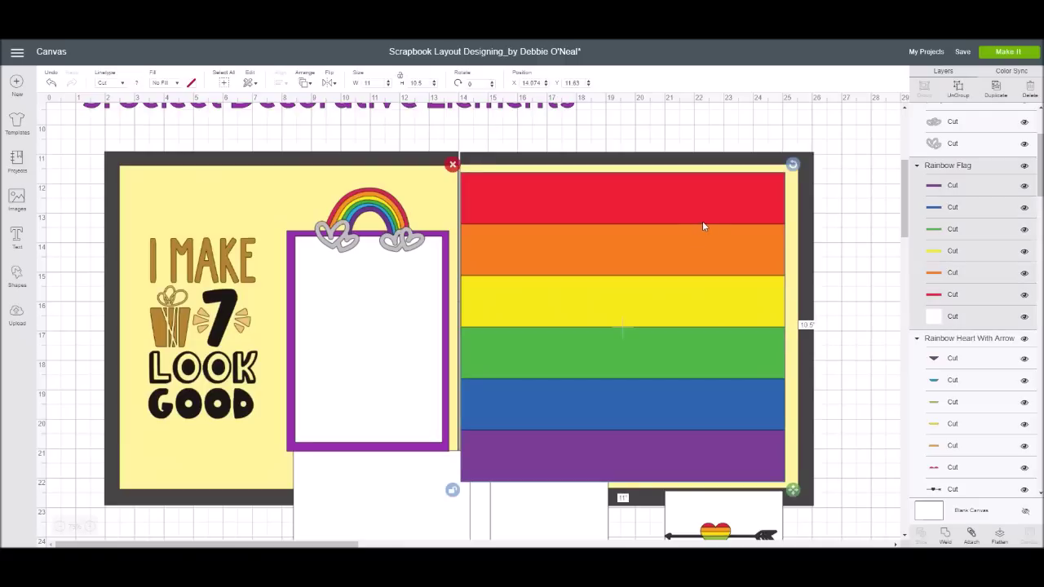
# Bring one 6 × 4 inch white placeholder to the front and place it on the flag's upper-left area
pyautogui.click(478, 465)
pyautogui.moveTo(399, 503); pyautogui.dragTo(396, 495)
pyautogui.rightClick(397, 495)
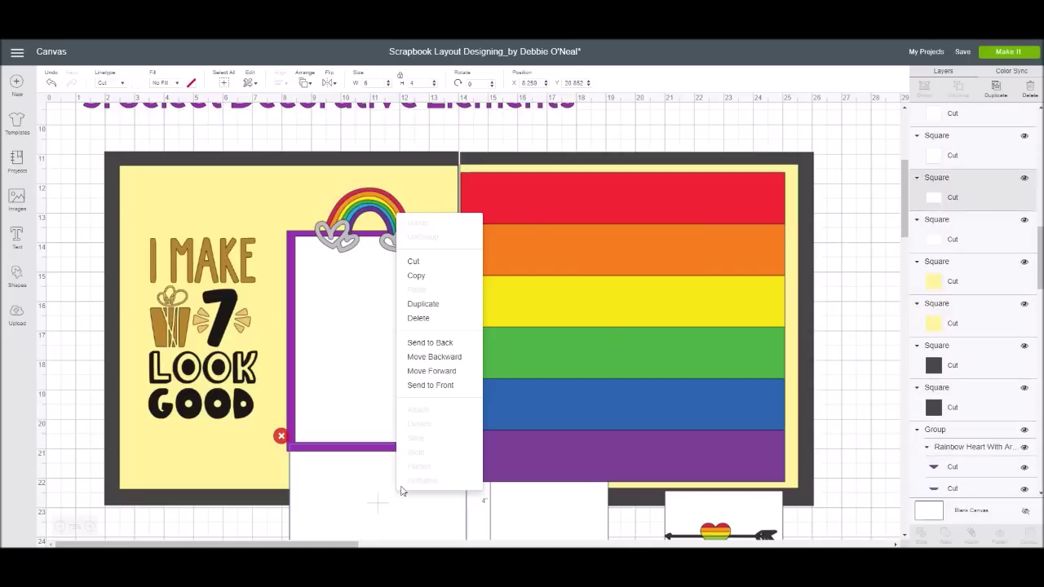
pyautogui.click(441, 389)
pyautogui.moveTo(404, 500); pyautogui.dragTo(585, 234)
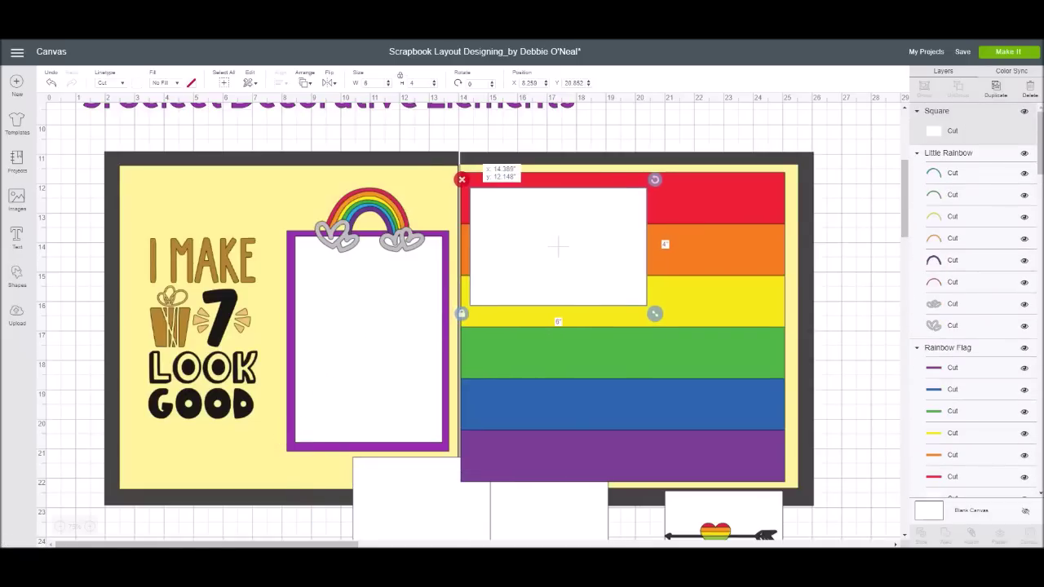
# Bring the other 6 × 4 inch placeholder to the front and place it on the flag's lower-left area, aligned under the first
pyautogui.rightClick(414, 507)
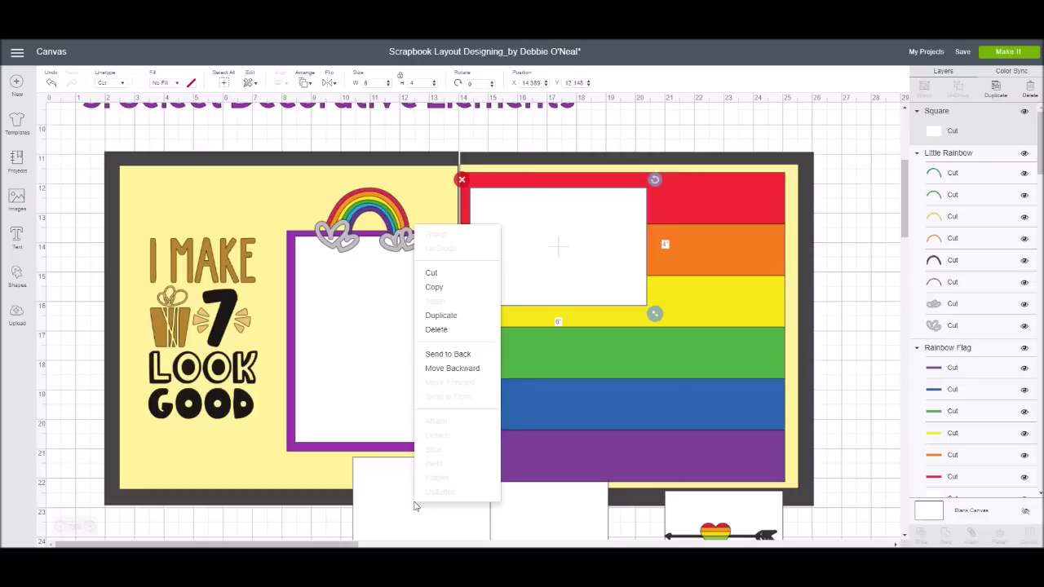
pyautogui.click(376, 507)
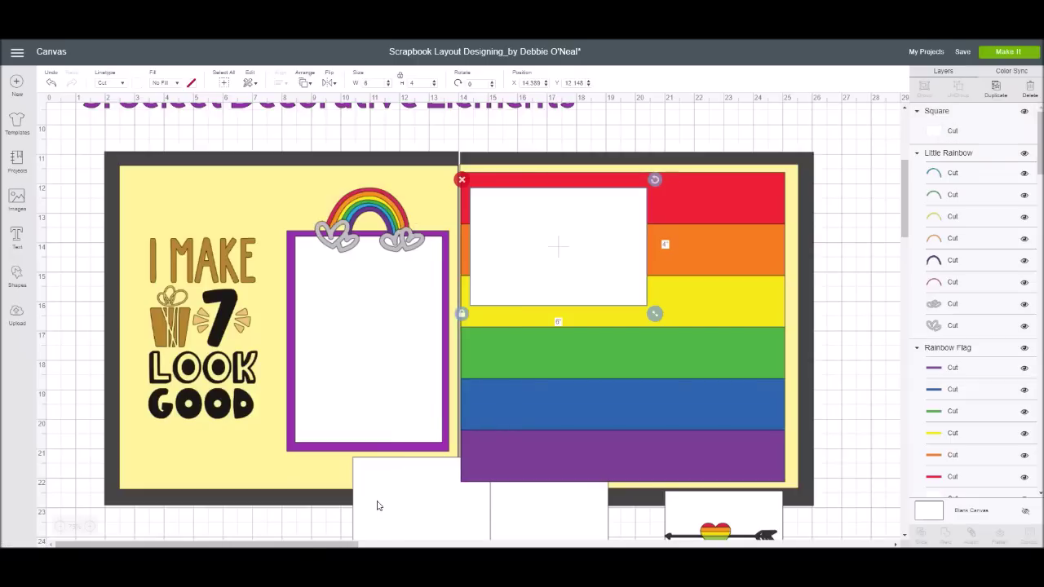
pyautogui.click(383, 495)
pyautogui.rightClick(386, 496)
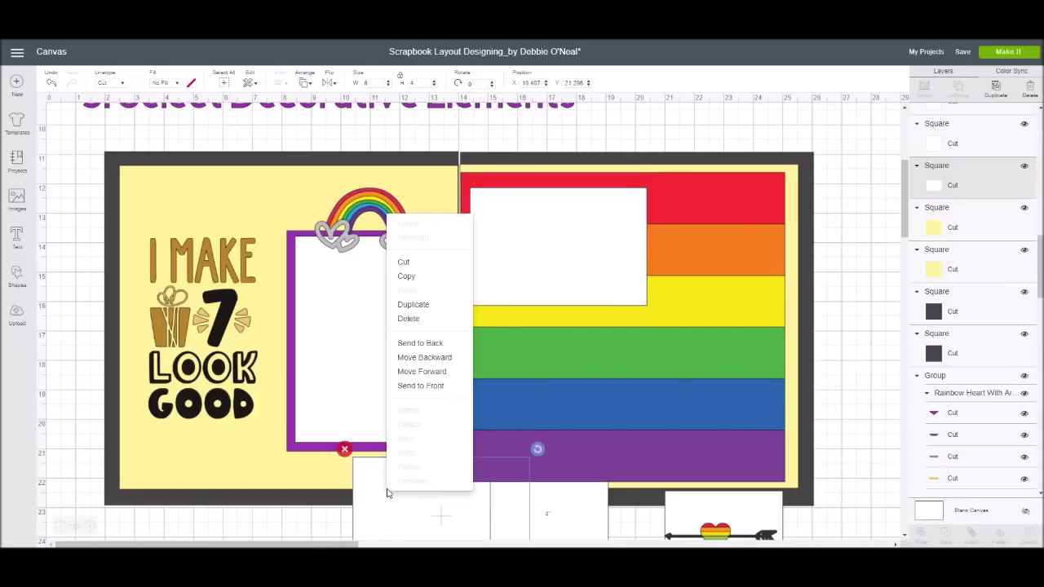
pyautogui.click(412, 386)
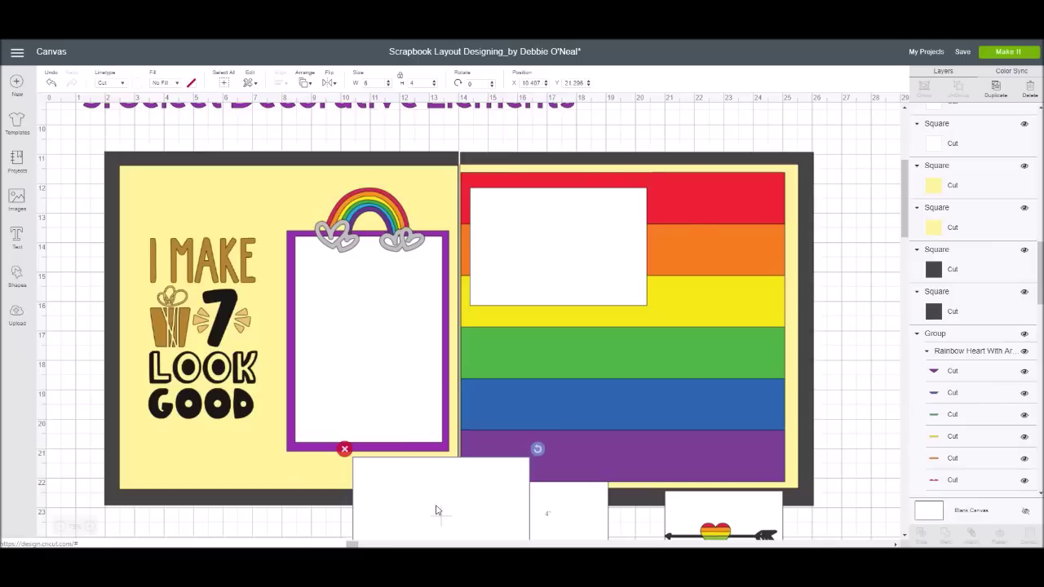
pyautogui.moveTo(438, 509); pyautogui.dragTo(556, 393)
pyautogui.scroll(-2, 801, 408)
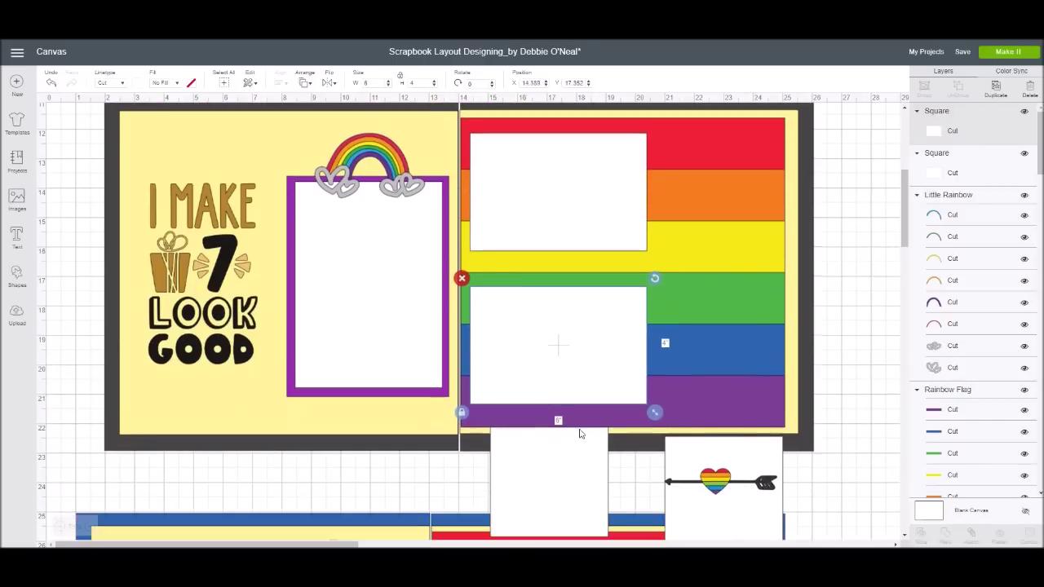
# Bring the empty 4 × 4 inch placeholder to the front and place it on the flag's upper-right area, level with its neighbor
pyautogui.click(564, 453)
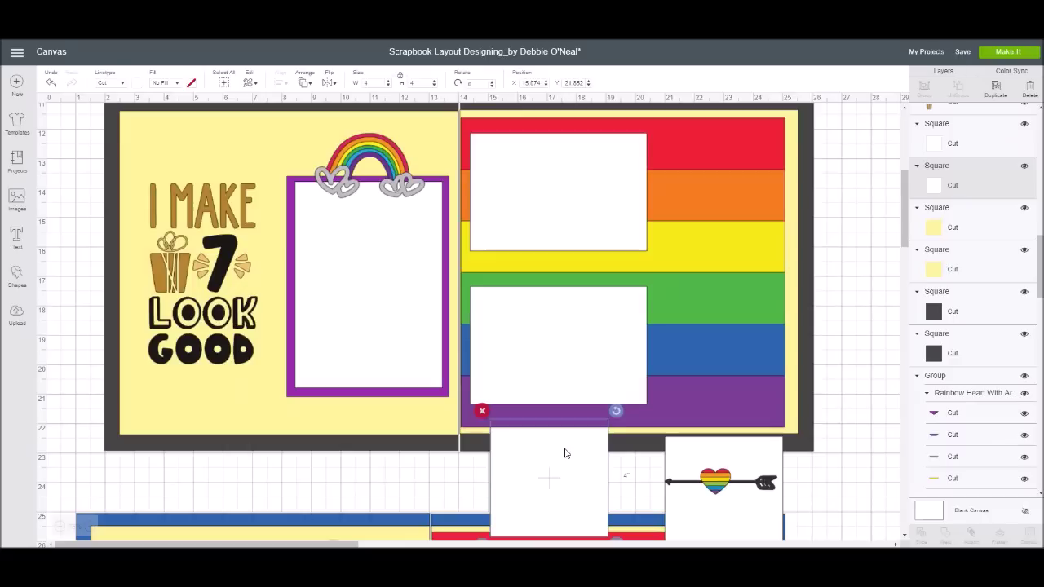
pyautogui.rightClick(564, 452)
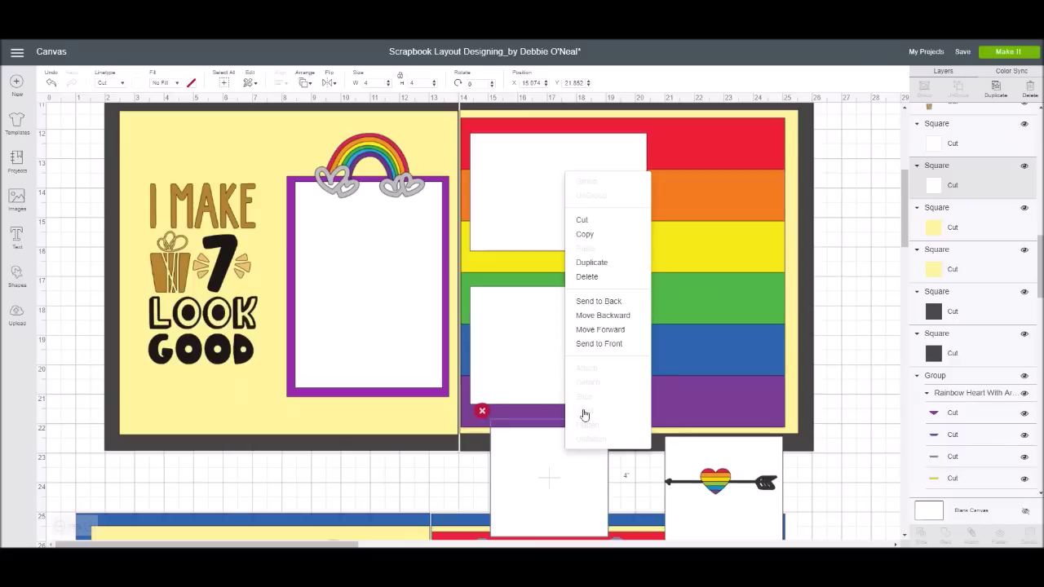
pyautogui.click(611, 344)
pyautogui.moveTo(569, 465); pyautogui.dragTo(735, 178)
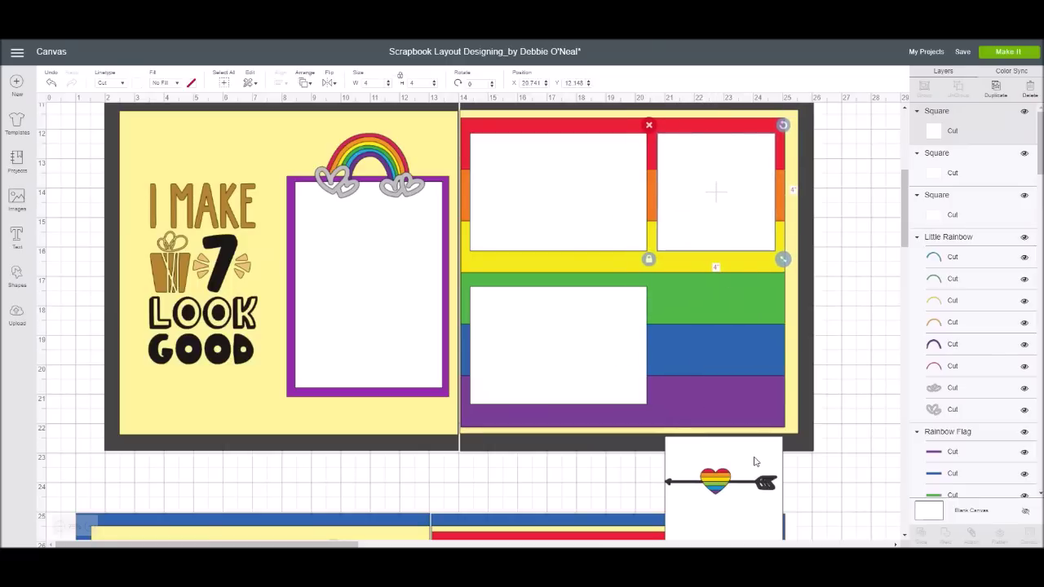
# Bring the 4 × 4 inch placeholder behind the arrowed heart to the front and place it on the flag's lower-right area
pyautogui.click(755, 462)
pyautogui.rightClick(756, 462)
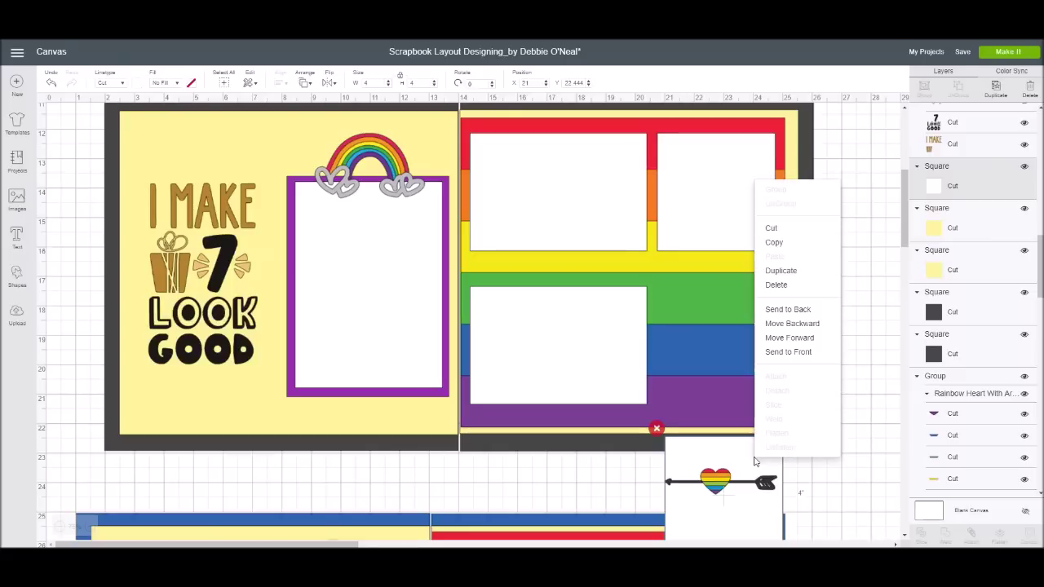
pyautogui.click(771, 355)
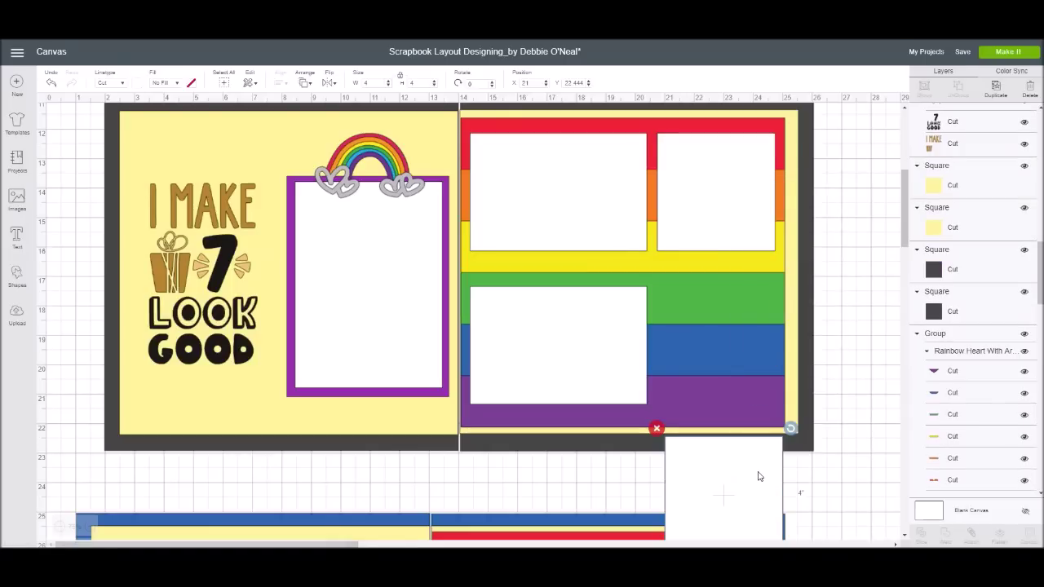
pyautogui.moveTo(757, 475); pyautogui.dragTo(751, 316)
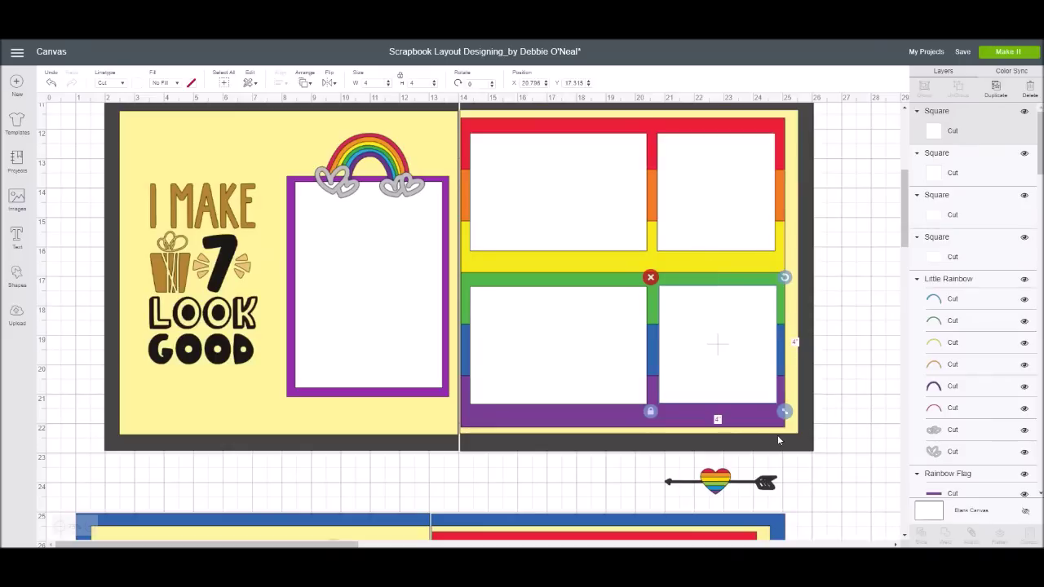
# Bring the arrowed rainbow heart to the front and place it along the bottom of the flag's lower-right placeholder
pyautogui.click(716, 487)
pyautogui.click(716, 487)
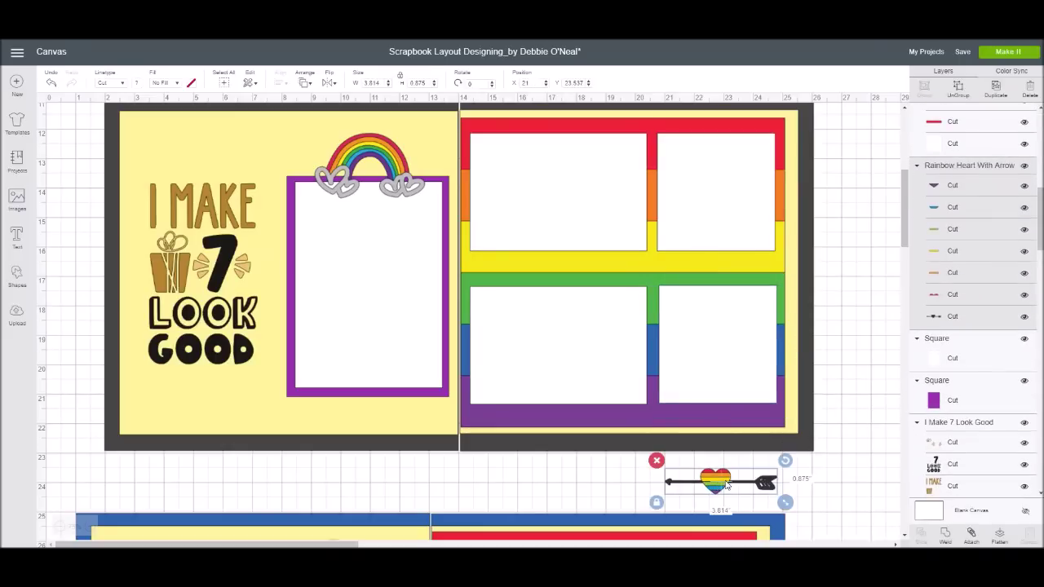
pyautogui.rightClick(728, 484)
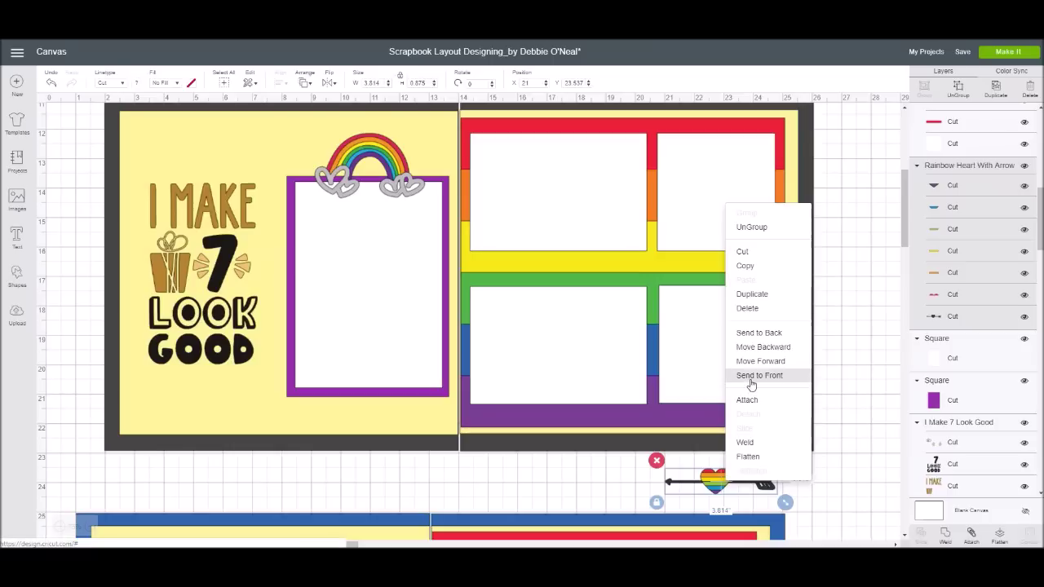
pyautogui.click(751, 383)
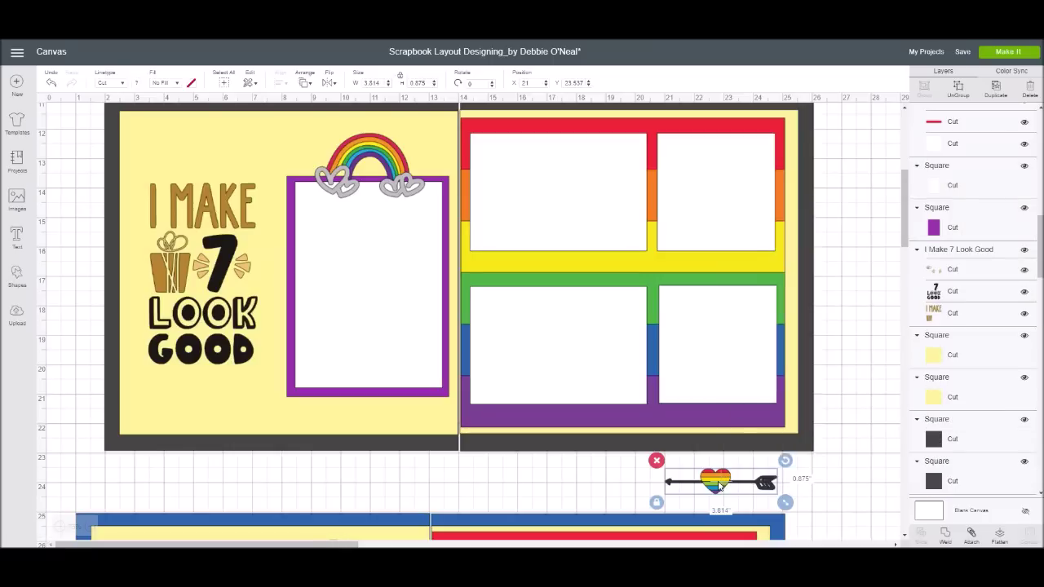
pyautogui.moveTo(720, 487); pyautogui.dragTo(717, 471)
pyautogui.click(726, 477)
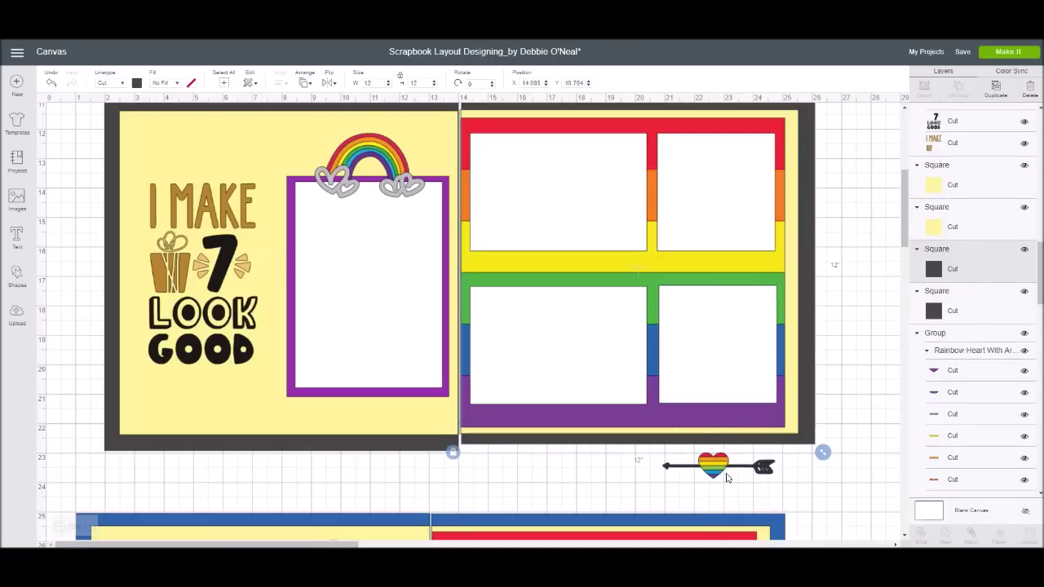
pyautogui.moveTo(727, 478); pyautogui.dragTo(713, 377)
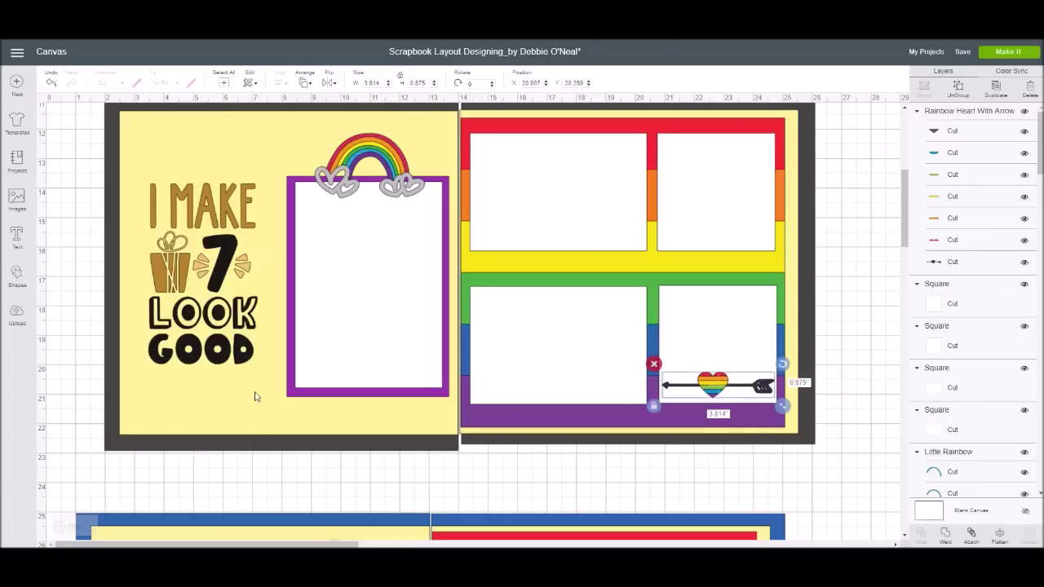
# Enlarge the "I Make 7 Look Good" title to about 4.54 × 7.54 inches and center it in the space beside the purple mat
pyautogui.click(229, 351)
pyautogui.moveTo(265, 373); pyautogui.dragTo(289, 408)
pyautogui.moveTo(232, 286); pyautogui.dragTo(220, 278)
pyautogui.moveTo(274, 395); pyautogui.dragTo(280, 405)
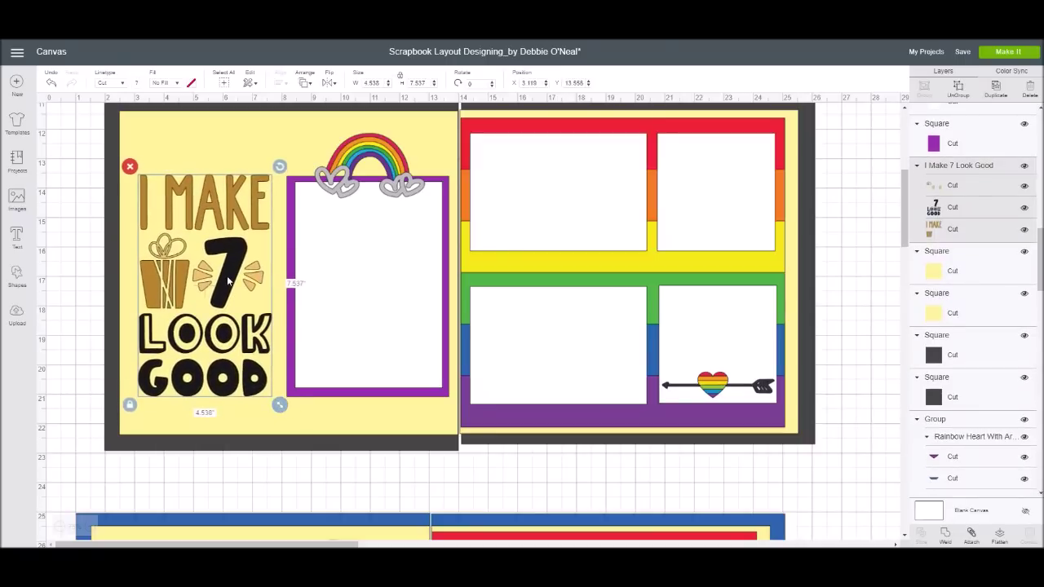
pyautogui.moveTo(228, 281); pyautogui.dragTo(226, 282)
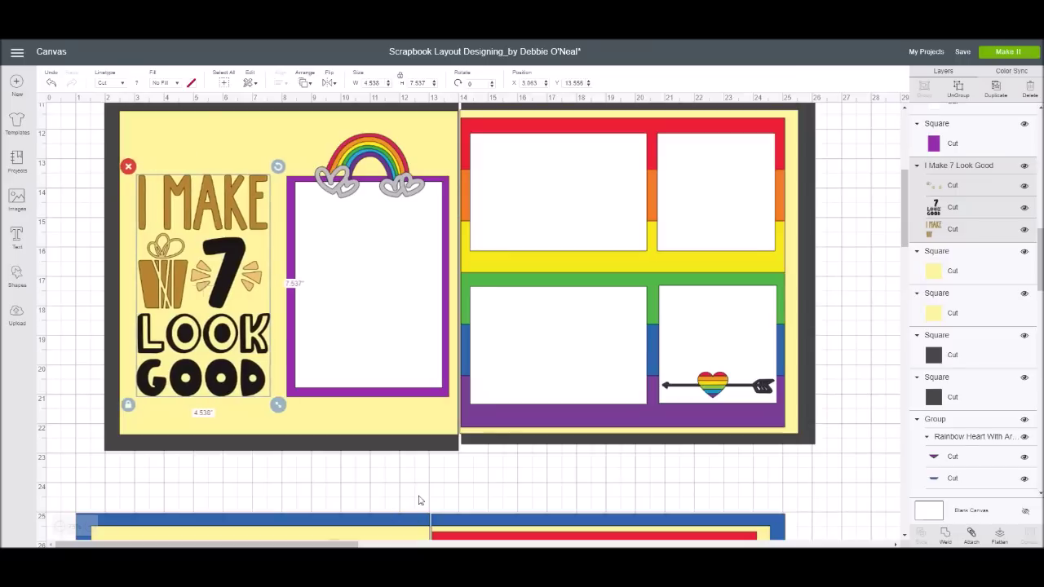
pyautogui.click(408, 488)
pyautogui.scroll(2, 868, 141)
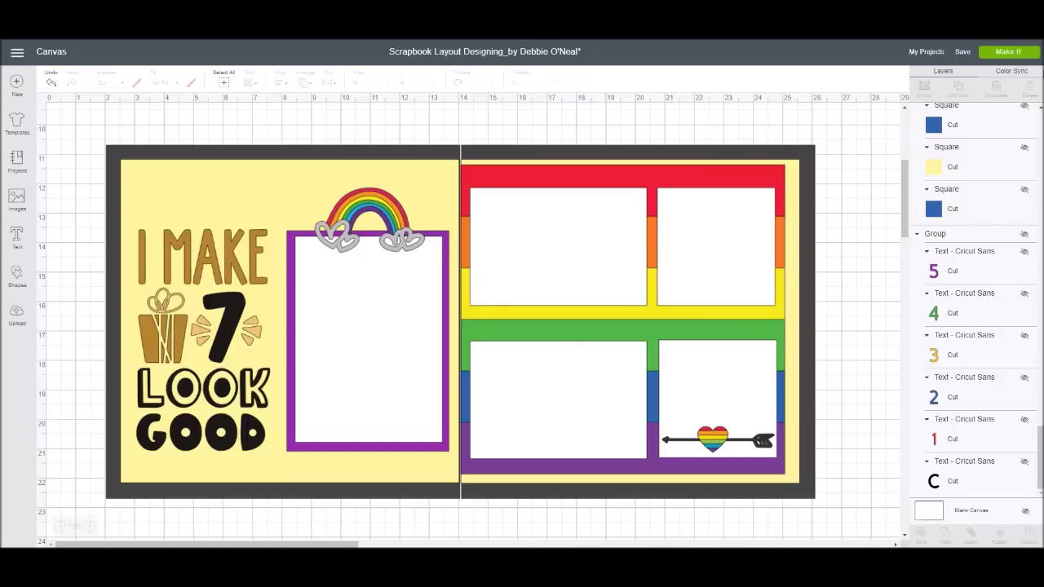
# Use Color Sync to recolor the heart's arrow to match the gray hearts under the small rainbow
pyautogui.click(1009, 72)
pyautogui.scroll(-5, 850, 252)
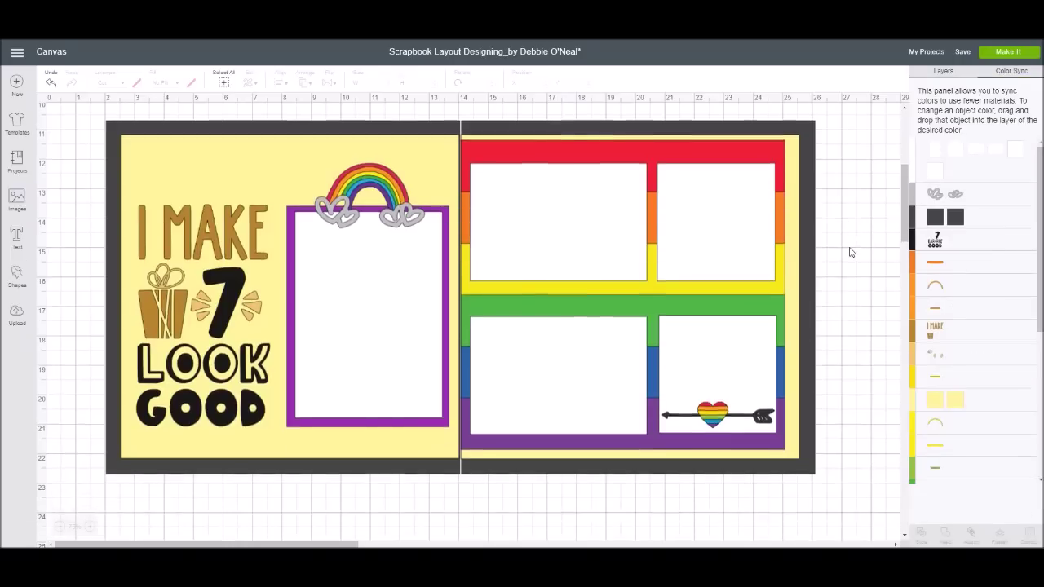
pyautogui.scroll(5, 850, 252)
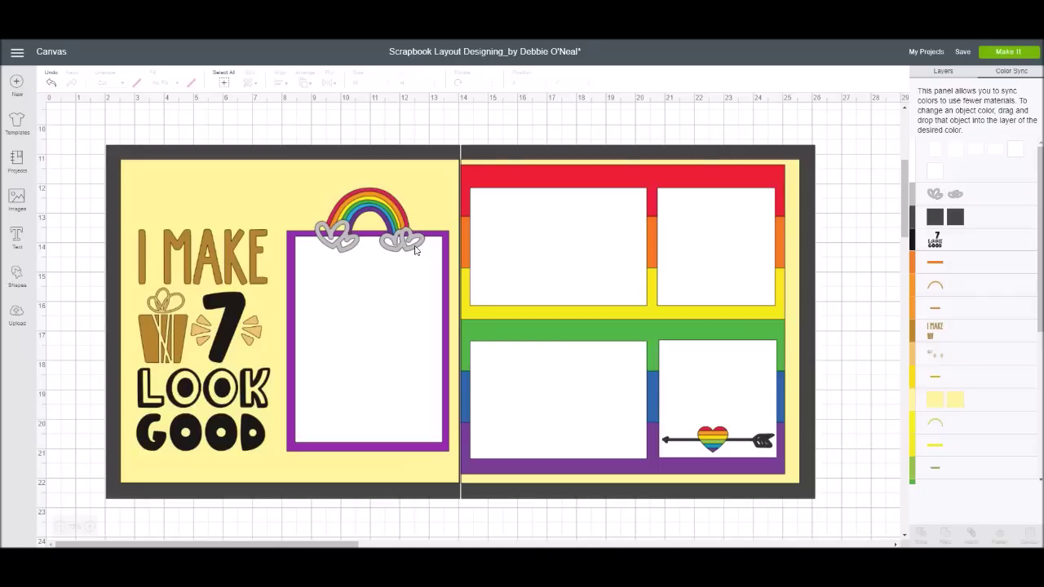
pyautogui.scroll(3, 416, 251)
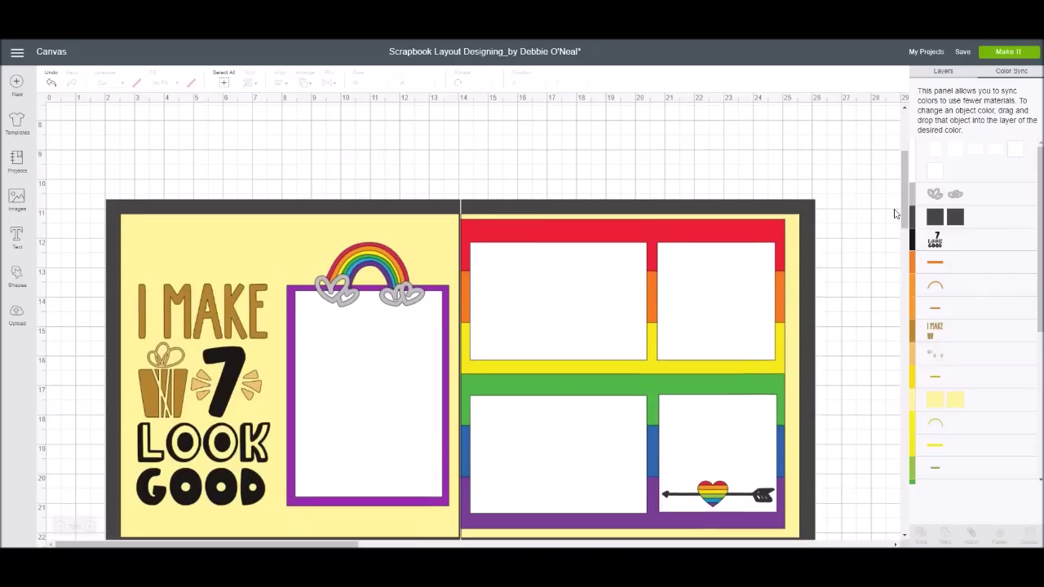
pyautogui.scroll(-3, 892, 227)
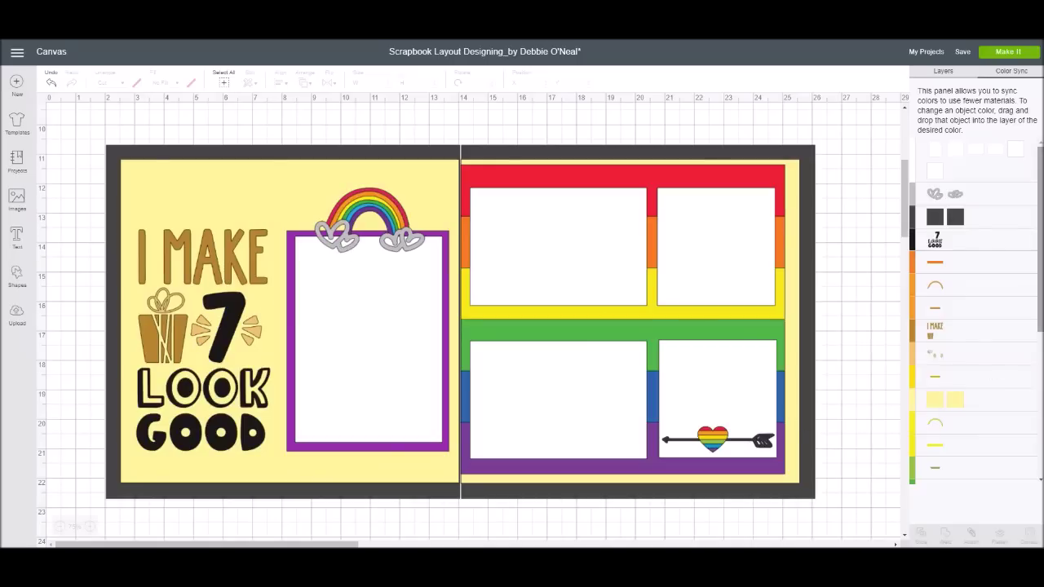
pyautogui.scroll(-5, 936, 343)
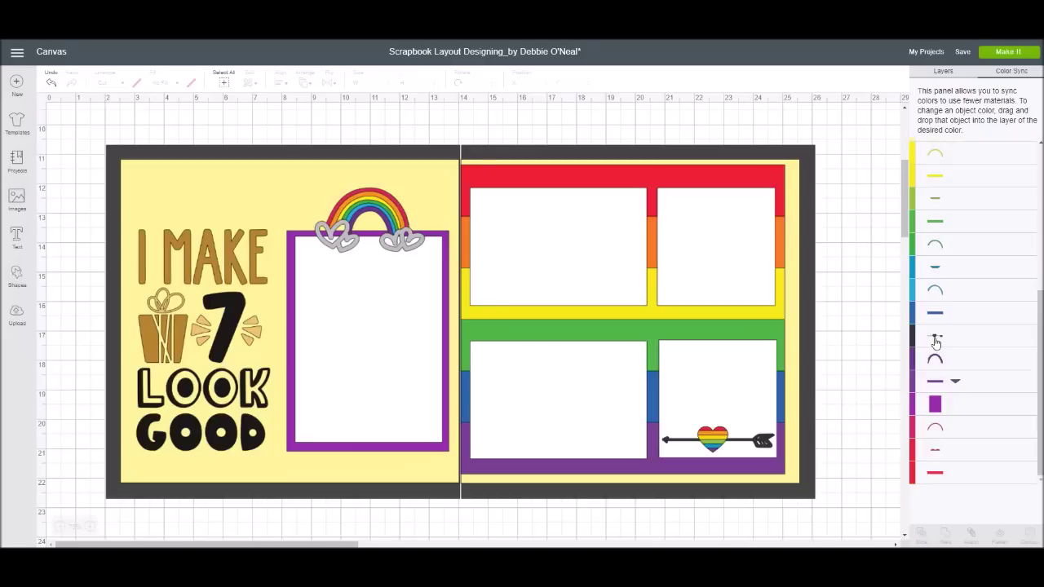
pyautogui.moveTo(936, 342); pyautogui.dragTo(974, 201)
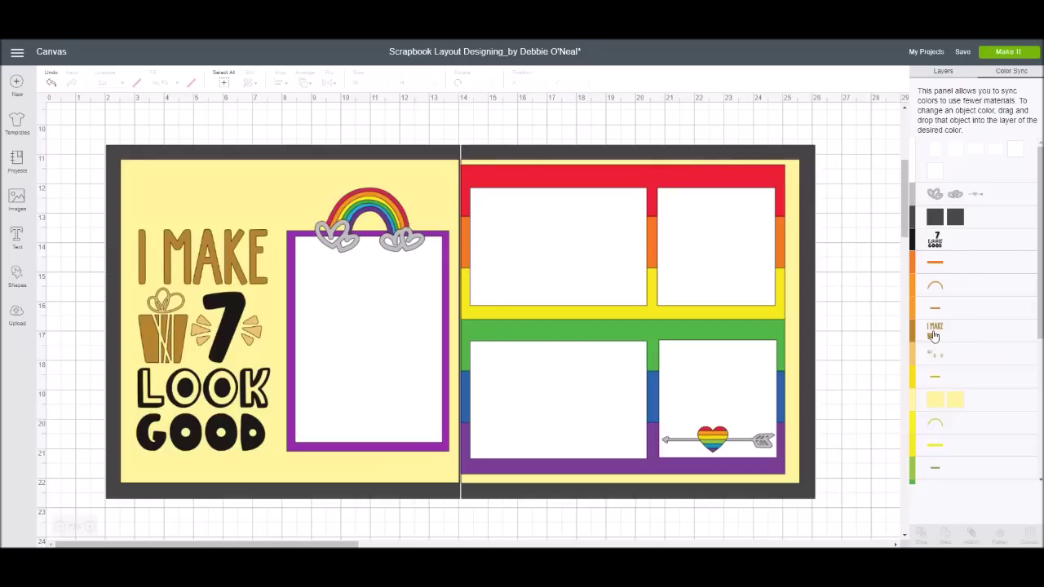
# Sync the title's bow and accent rays to the same gray, and its "I Make" lettering and gift to the flag's red
pyautogui.moveTo(938, 339); pyautogui.dragTo(1003, 199)
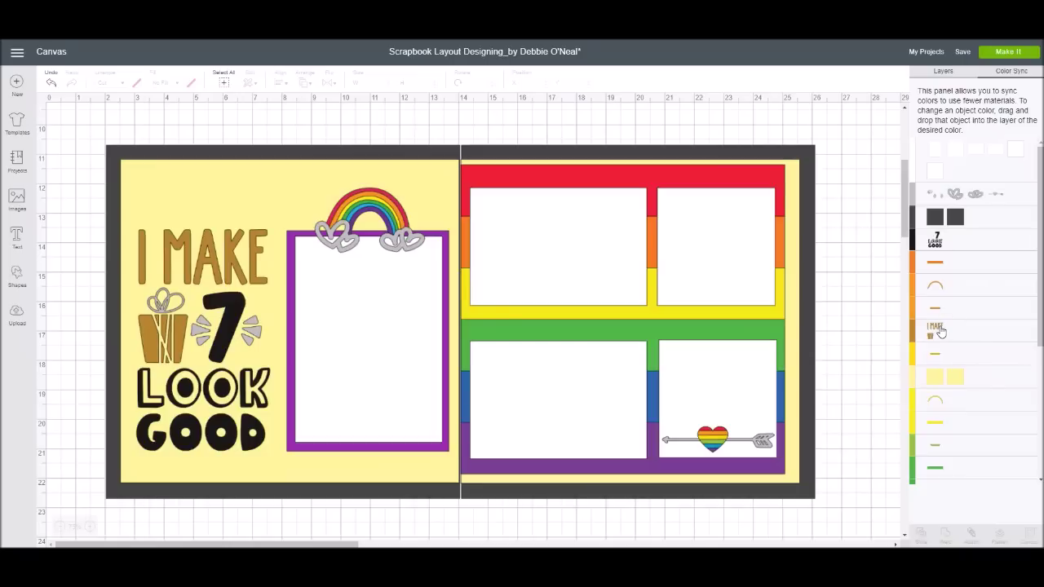
pyautogui.moveTo(940, 329); pyautogui.dragTo(958, 474)
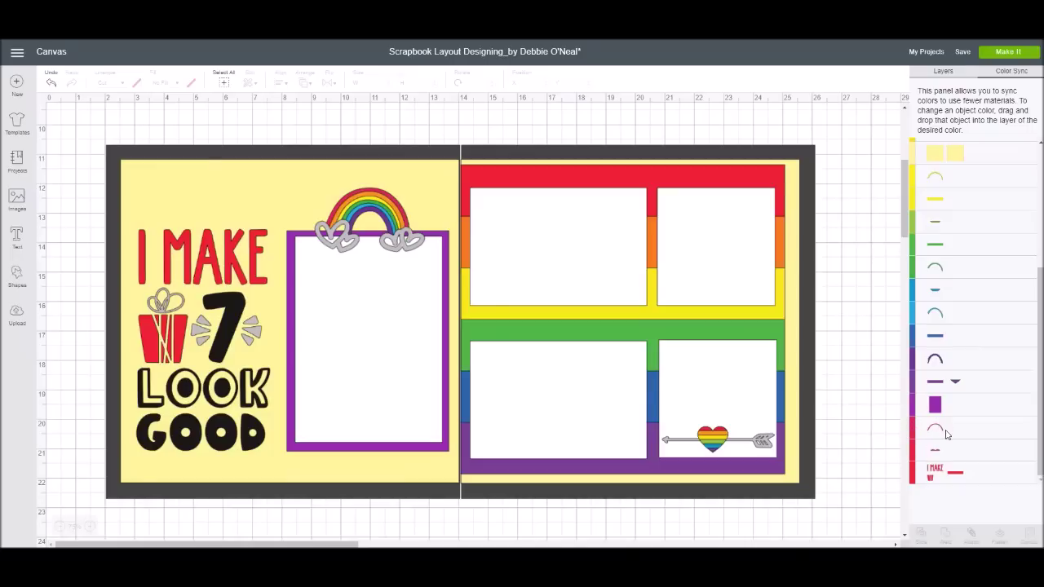
# Use Color Sync to unify each matching rainbow, heart and flag color, using the mat's purple, and recolor "7 Look Good" to the flag's green
pyautogui.moveTo(940, 430); pyautogui.dragTo(982, 473)
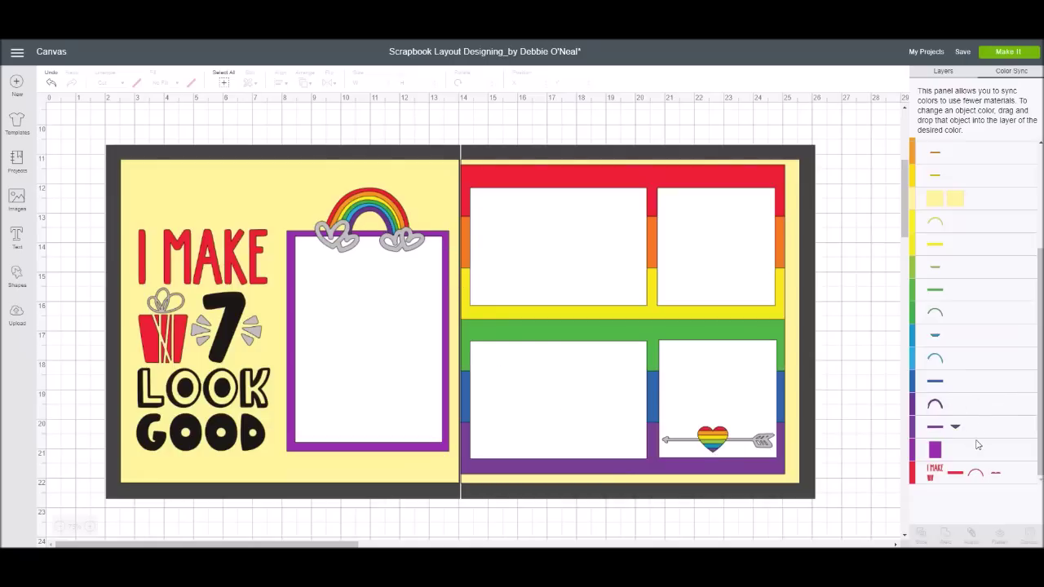
pyautogui.moveTo(933, 405); pyautogui.dragTo(956, 449)
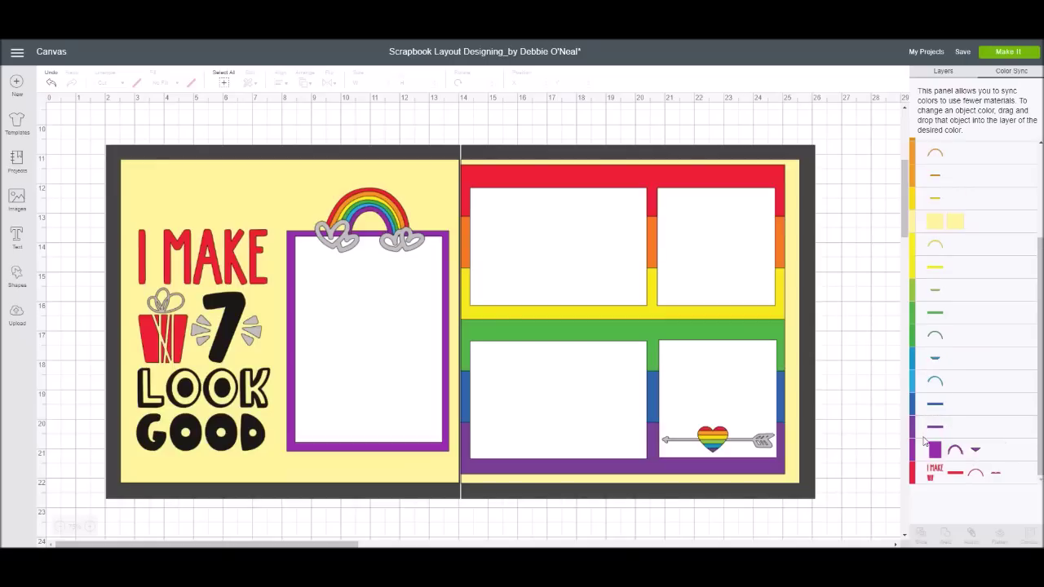
pyautogui.moveTo(935, 428); pyautogui.dragTo(1009, 453)
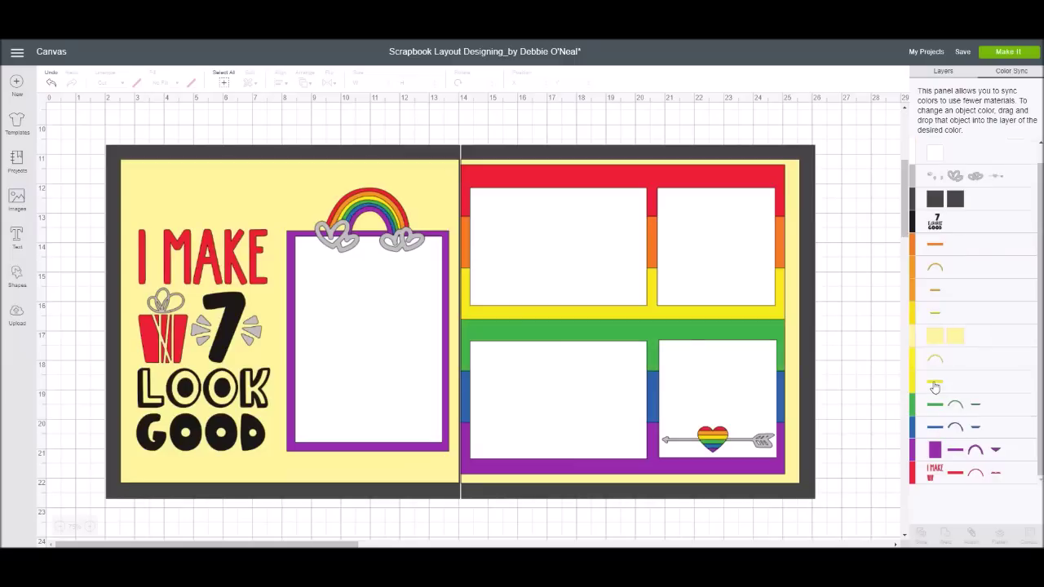
pyautogui.moveTo(934, 362); pyautogui.dragTo(947, 400)
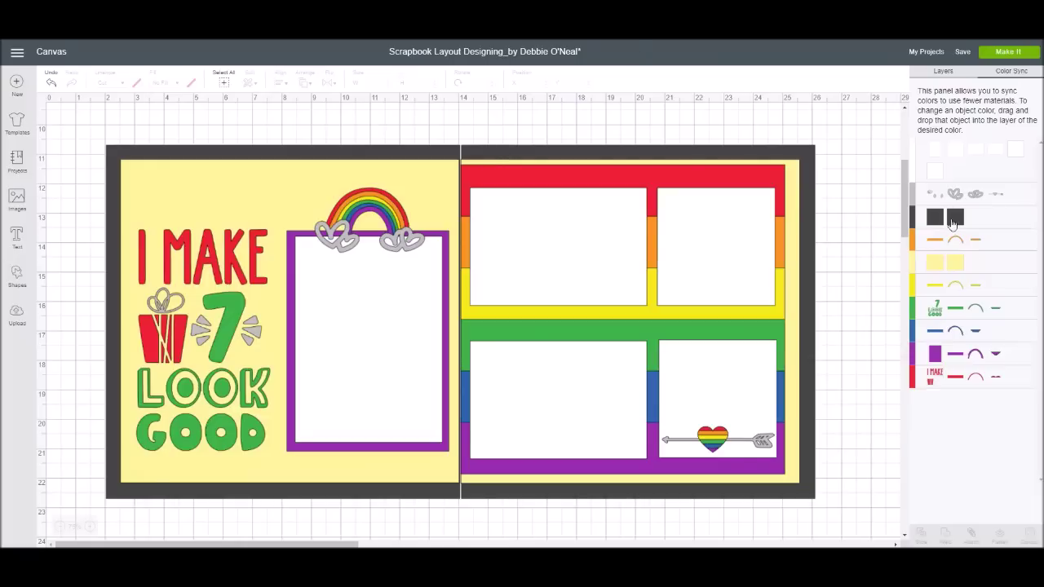
# Sync both dark gray page background squares to the flag's blue
pyautogui.moveTo(936, 220); pyautogui.dragTo(997, 335)
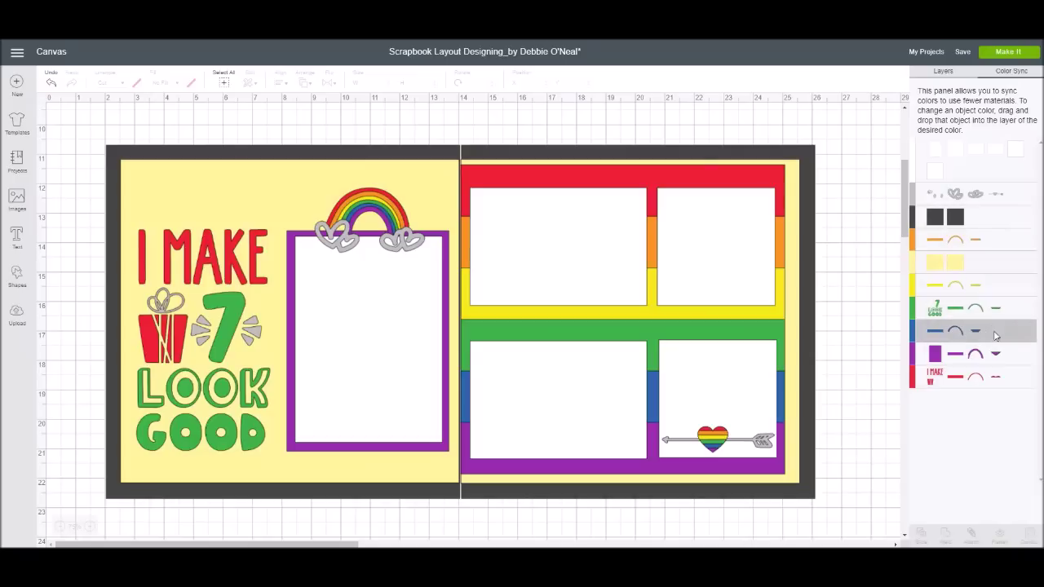
pyautogui.moveTo(961, 228); pyautogui.dragTo(1017, 339)
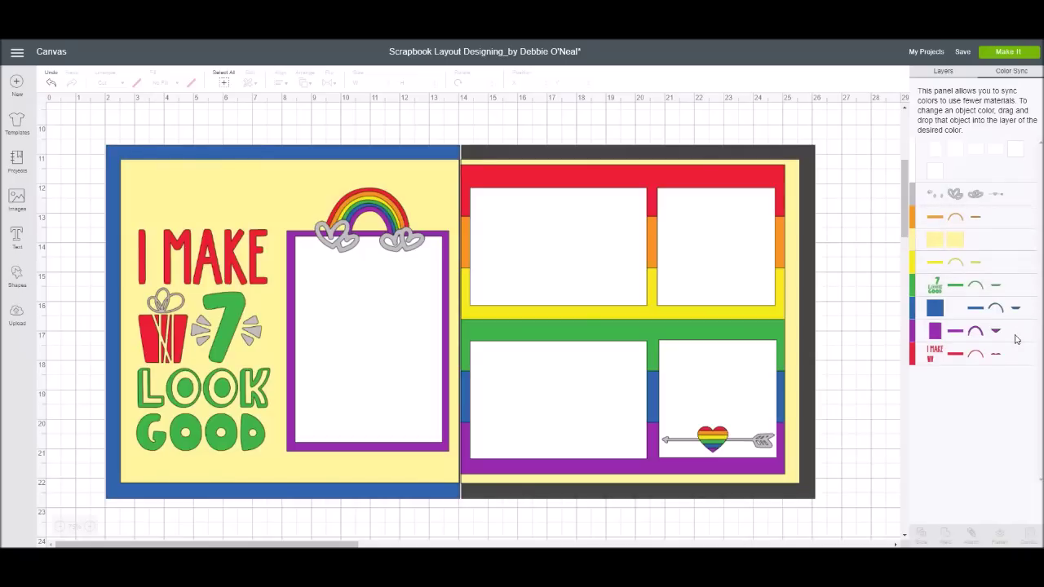